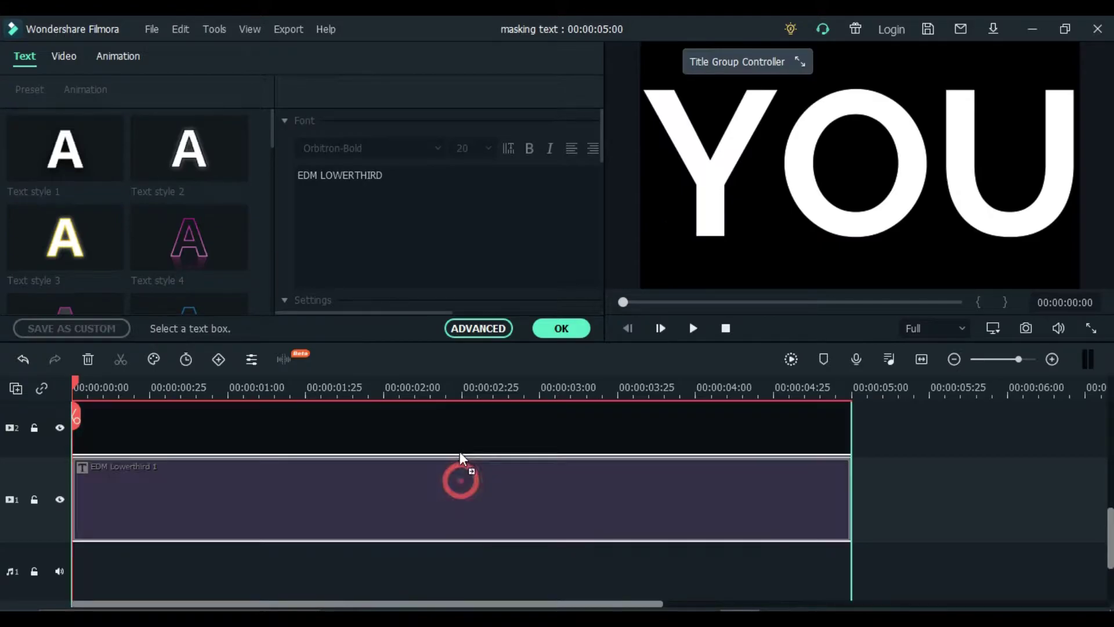
# Close the title editor and place the Green sample color on track 1, beneath the title
pyautogui.click(545, 327)
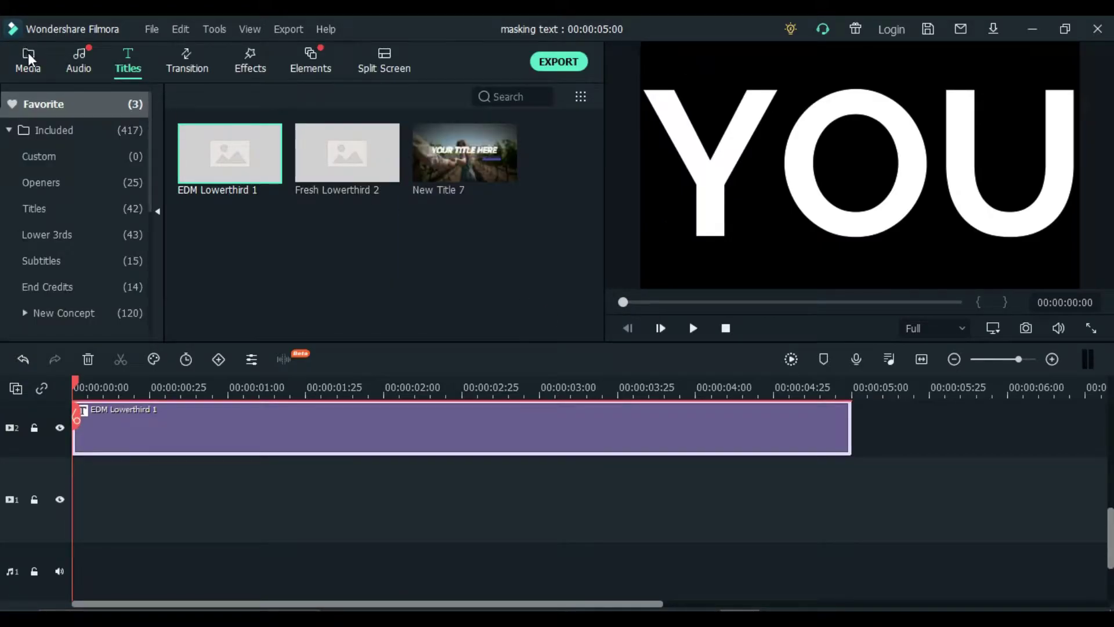
pyautogui.click(28, 52)
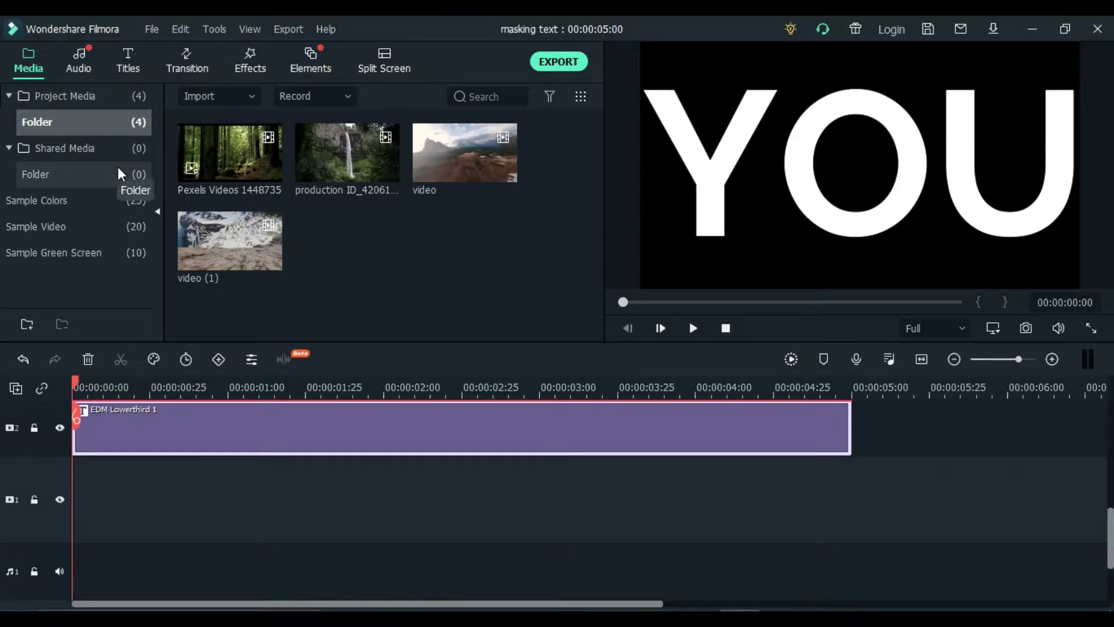
pyautogui.click(103, 198)
pyautogui.moveTo(255, 221); pyautogui.dragTo(50, 520)
# Extend both the title and the green background clip to a duration of 8 seconds
pyautogui.click(809, 419)
pyautogui.hotkey('ctrl', 'a')
pyautogui.moveTo(849, 426); pyautogui.dragTo(1048, 427)
pyautogui.moveTo(1007, 388); pyautogui.dragTo(738, 390)
pyautogui.moveTo(1110, 532); pyautogui.dragTo(1110, 524)
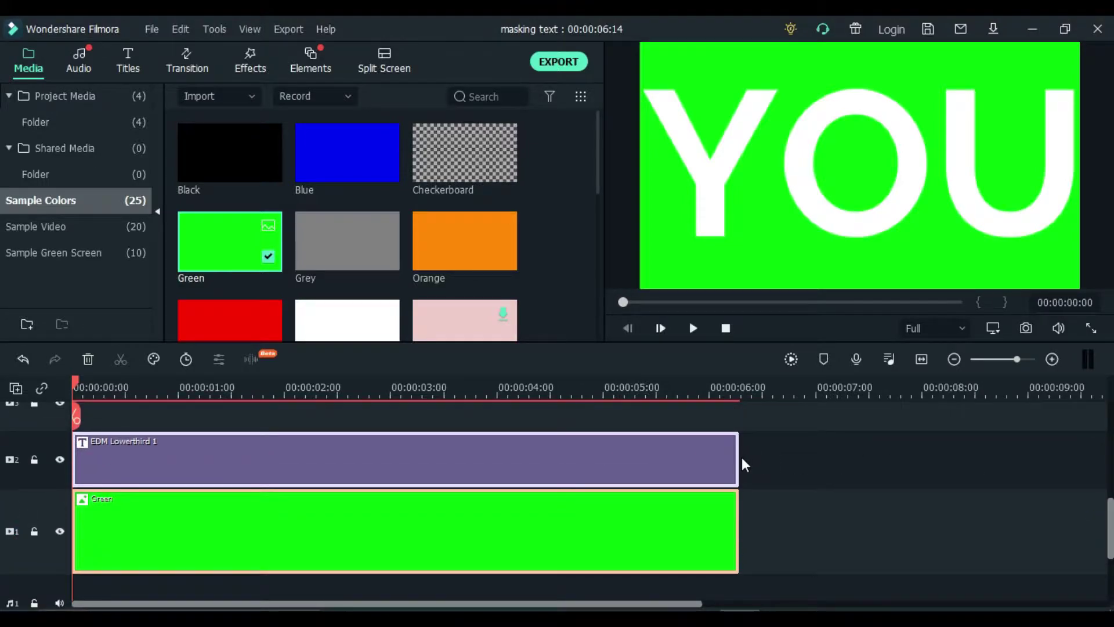
pyautogui.moveTo(739, 457); pyautogui.dragTo(920, 457)
pyautogui.click(922, 392)
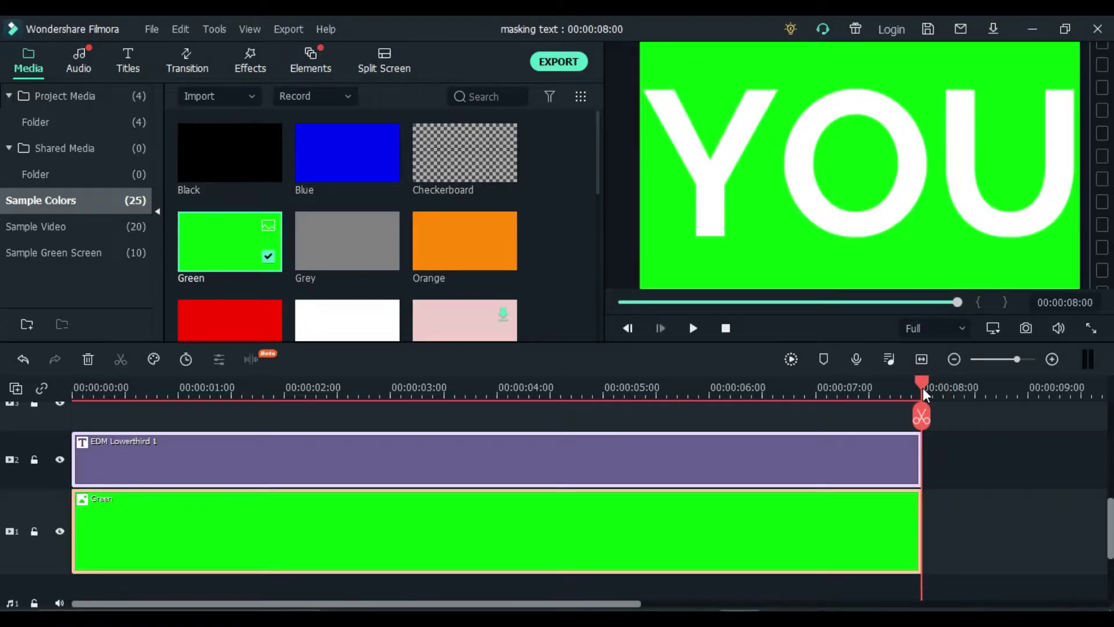
# Export the green-screen title as an MP4 named "Text transition" with the frame rate set to 60 fps
pyautogui.click(558, 62)
pyautogui.write('Text transition')
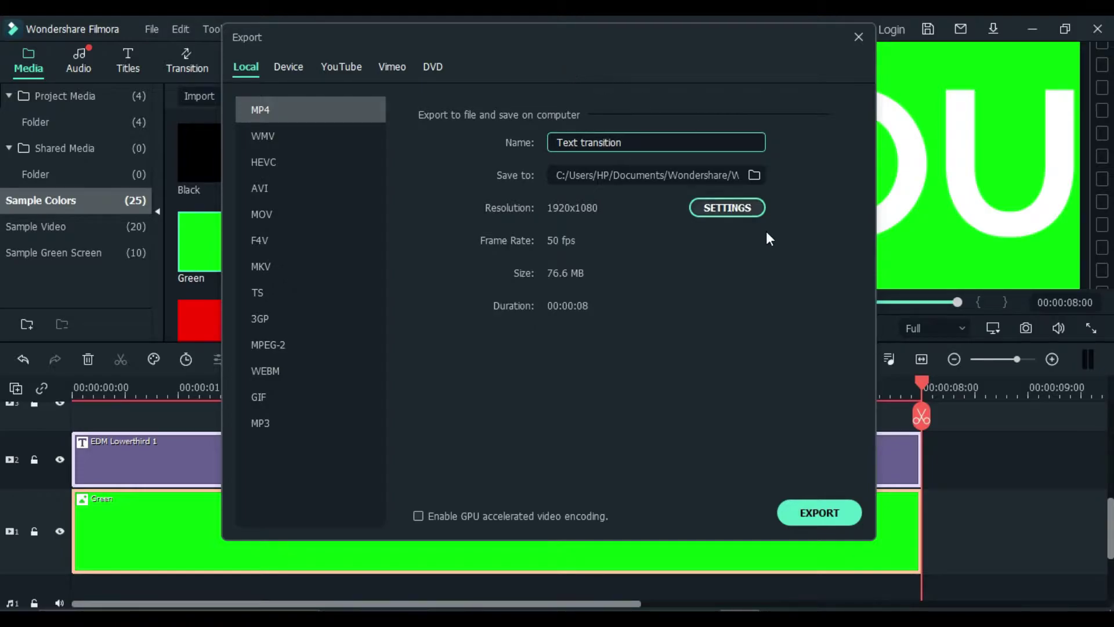
pyautogui.click(729, 207)
pyautogui.click(561, 258)
pyautogui.click(509, 491)
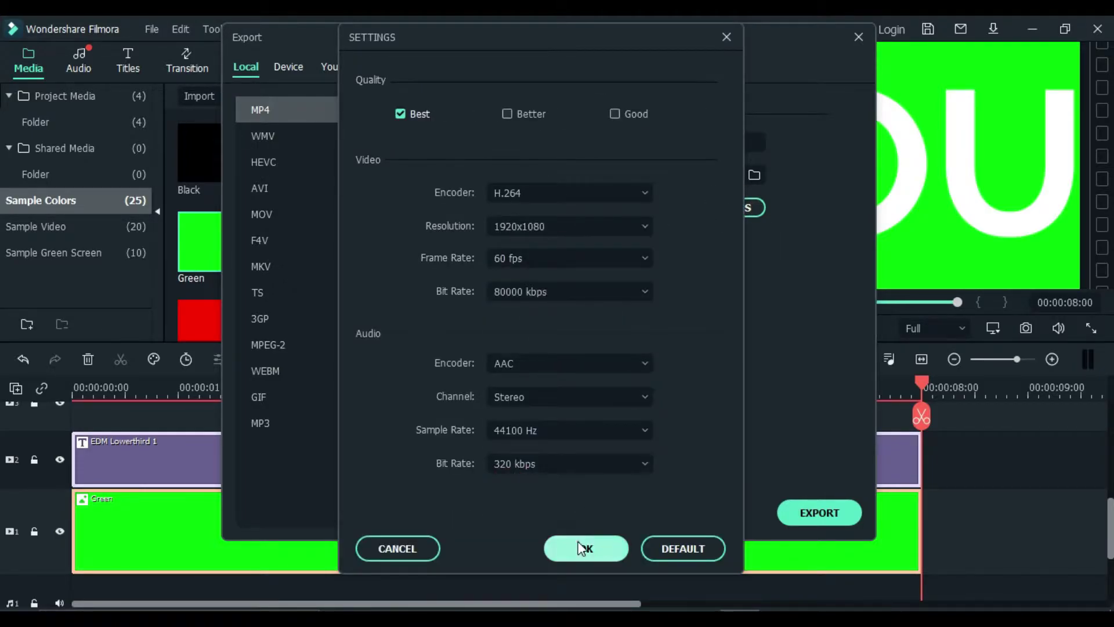
pyautogui.click(581, 548)
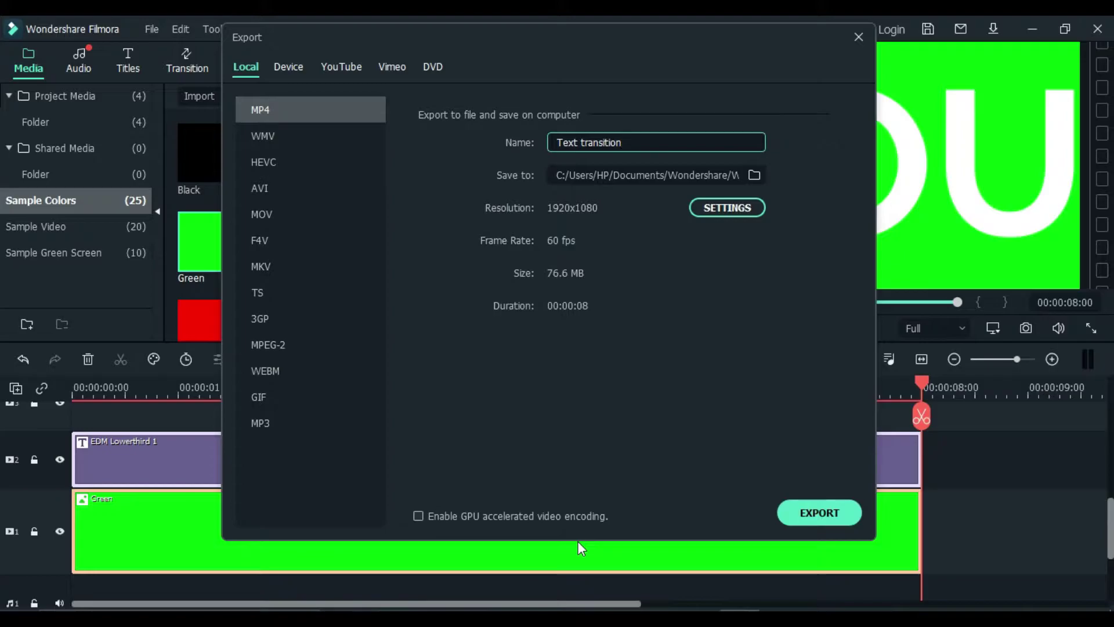
pyautogui.click(810, 503)
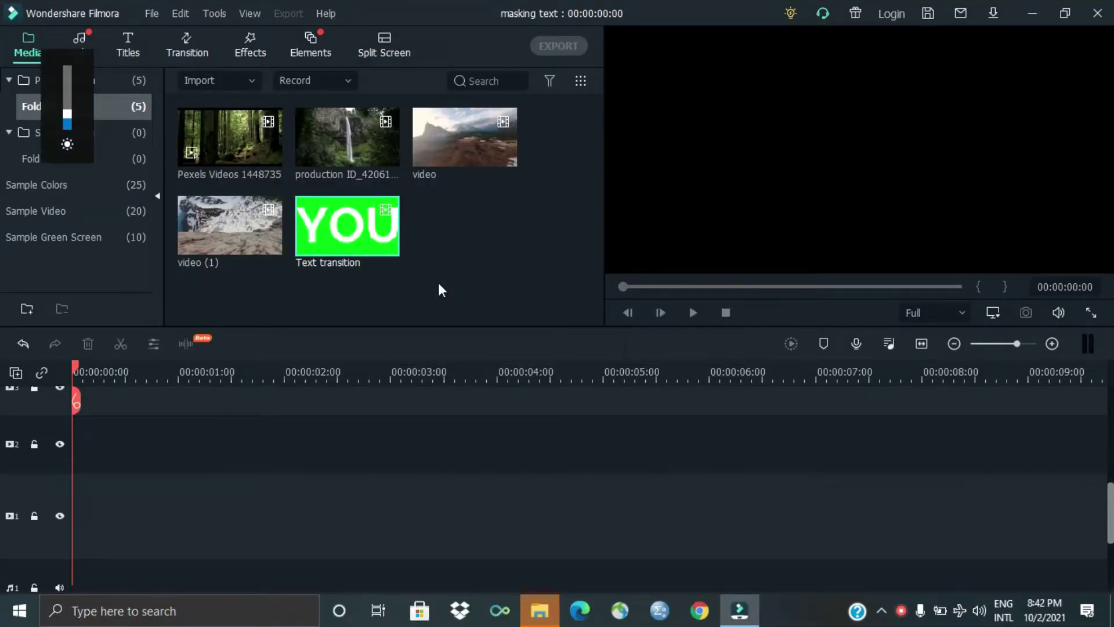
# Place the exported Text transition video at the start of track 3
pyautogui.moveTo(374, 230); pyautogui.dragTo(72, 406)
pyautogui.click(633, 341)
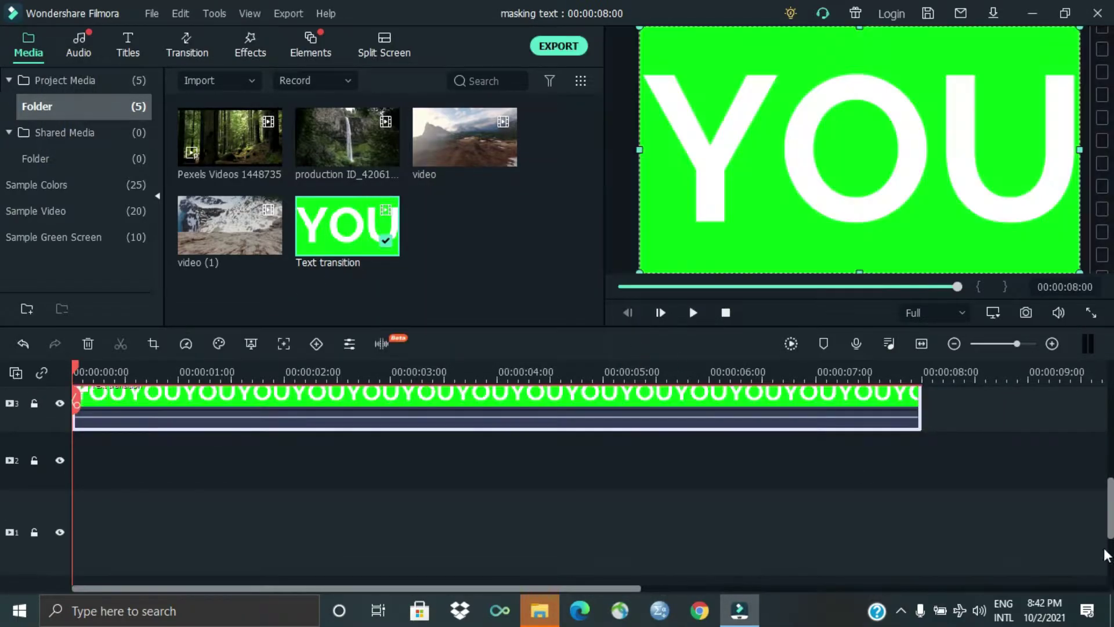
pyautogui.scroll(2, 760, 493)
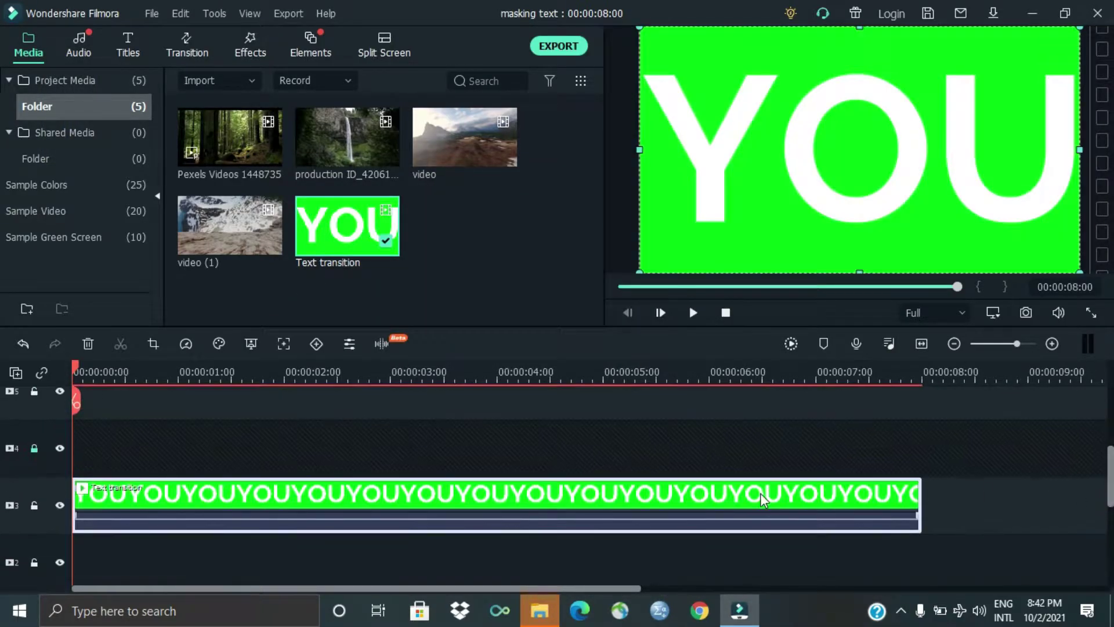
# Add a custom animation keyframe at the start of the Text transition clip with the scale reduced to 21.66%
pyautogui.doubleClick(206, 504)
pyautogui.click(166, 40)
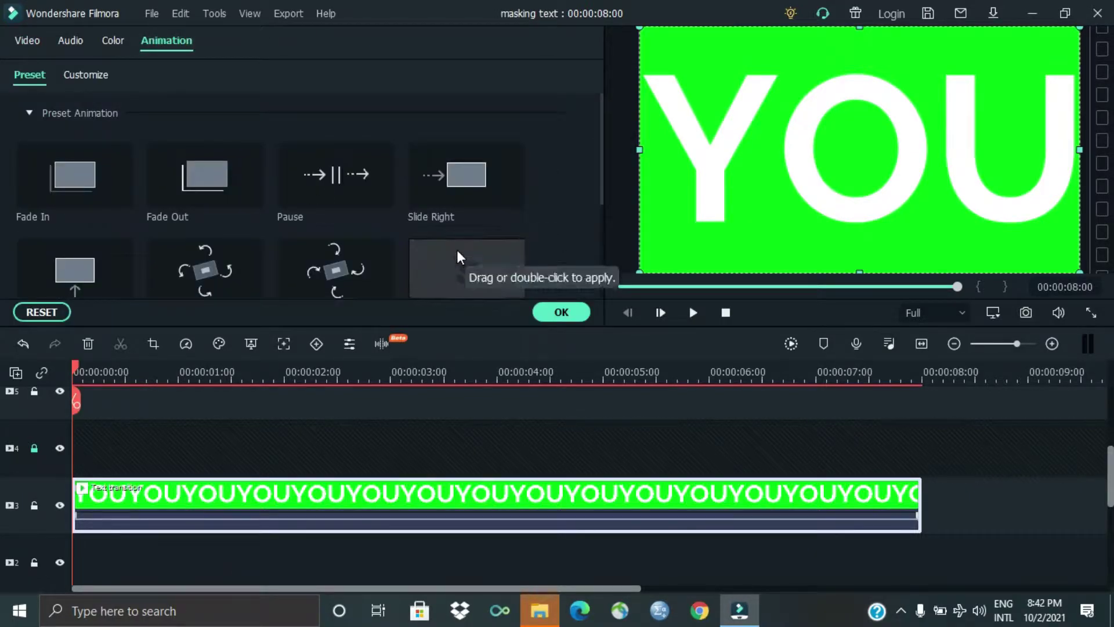
pyautogui.click(87, 74)
pyautogui.click(224, 134)
pyautogui.moveTo(229, 213); pyautogui.dragTo(198, 210)
# Add a keyframe with 100% scale at 3 seconds and split the clip at that point
pyautogui.moveTo(249, 375); pyautogui.dragTo(391, 404)
pyautogui.click(249, 140)
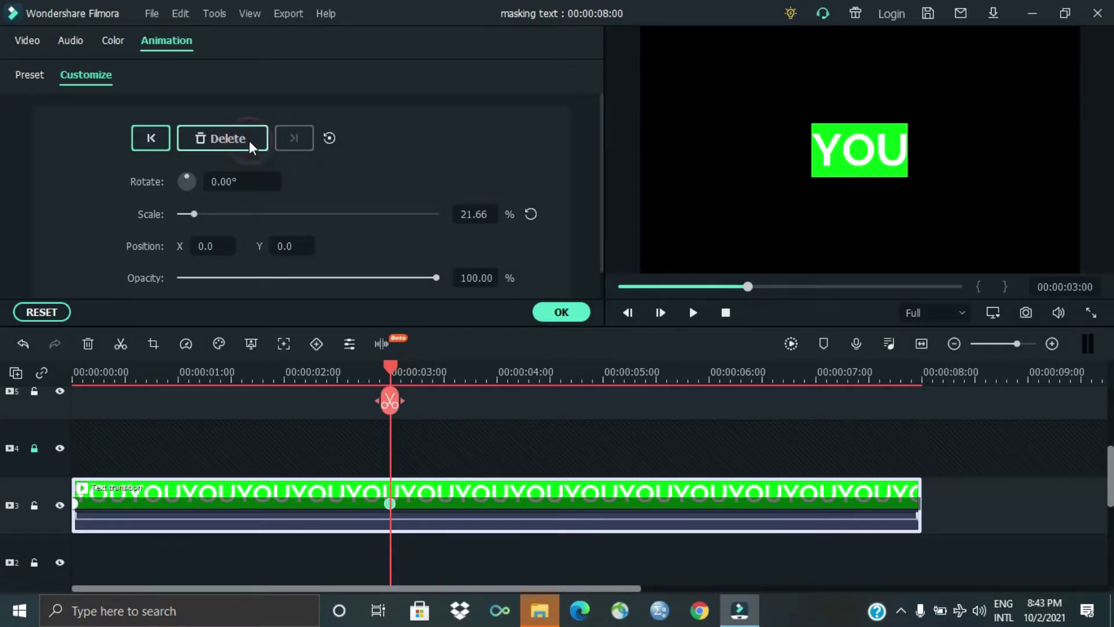
pyautogui.click(481, 213)
pyautogui.write('100')
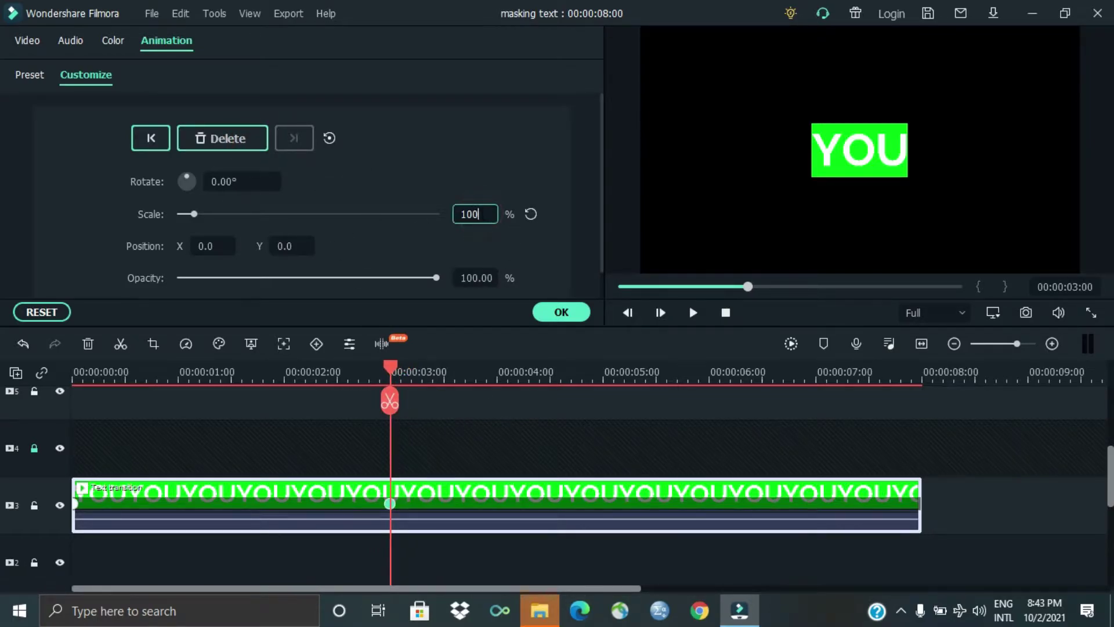
pyautogui.press('Return')
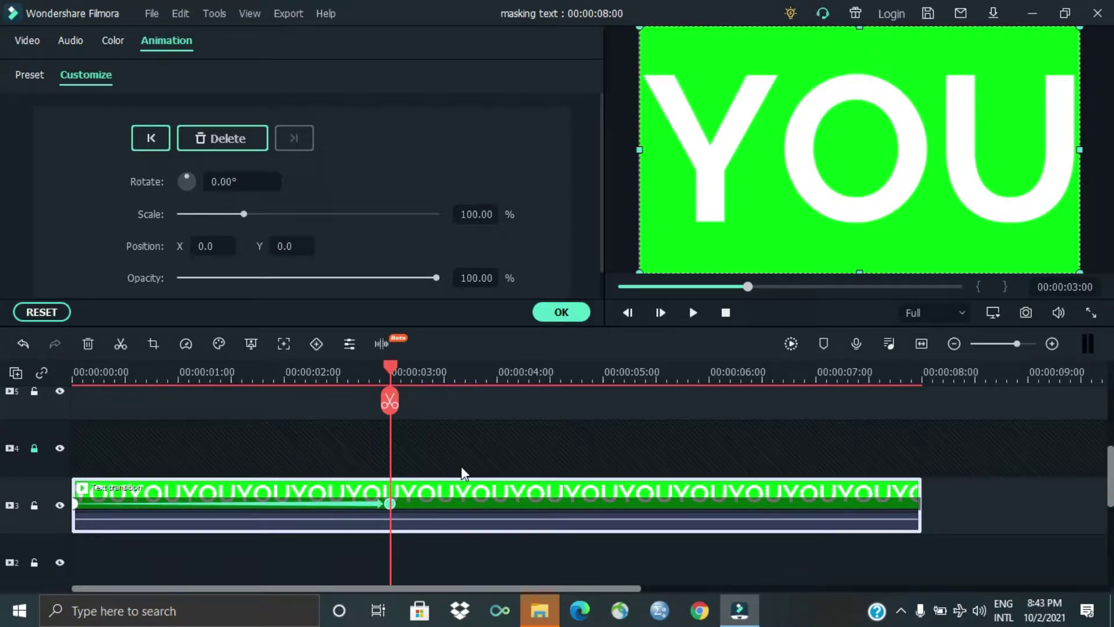
pyautogui.click(391, 400)
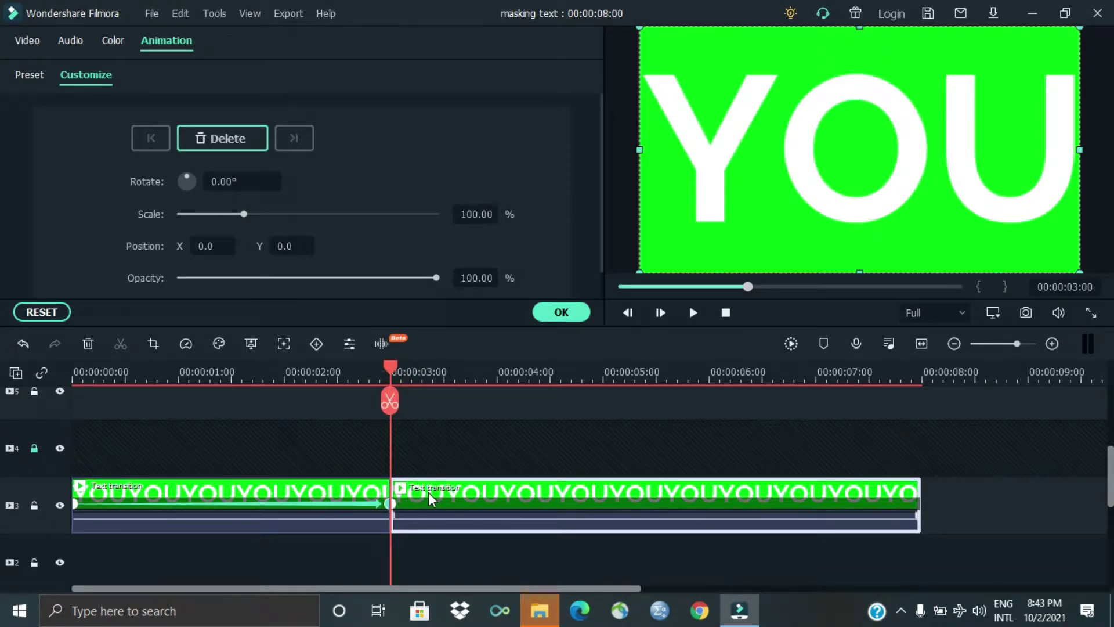
# Apply Pan & Zoom to the second clip, shrinking the end frame to about 131 x 74 inside the letter O
pyautogui.click(27, 40)
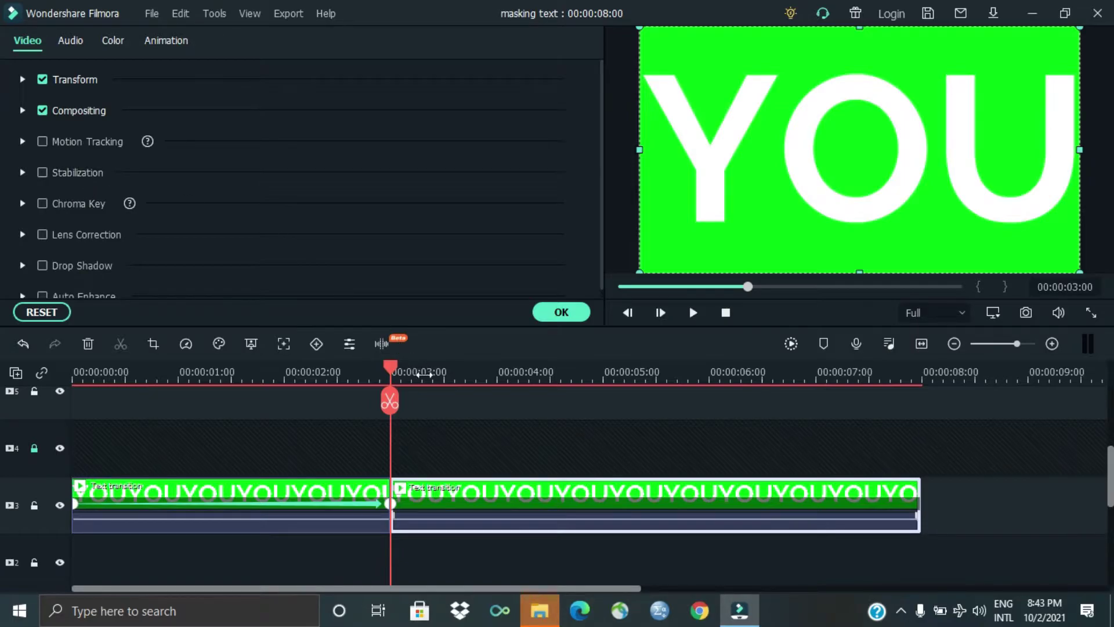
pyautogui.rightClick(438, 497)
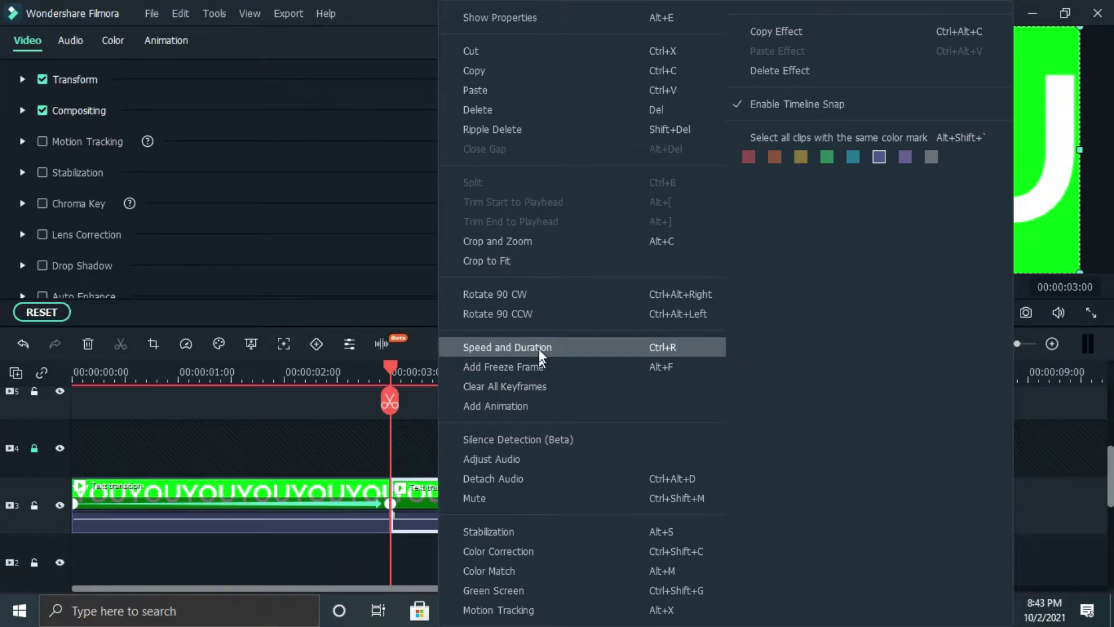
pyautogui.click(530, 240)
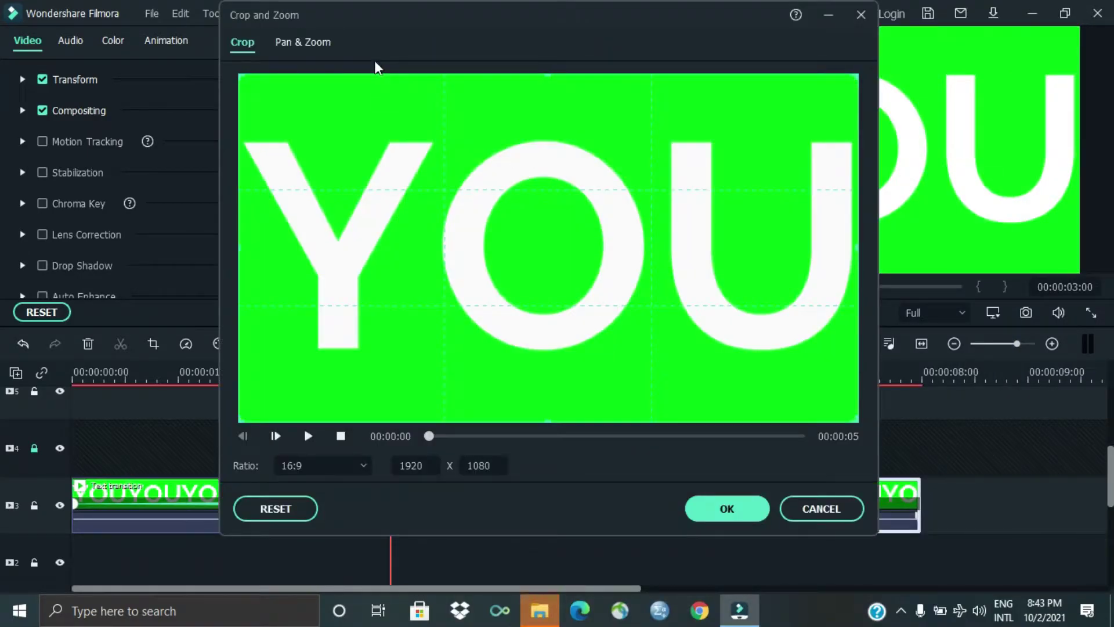
pyautogui.click(312, 44)
pyautogui.click(520, 195)
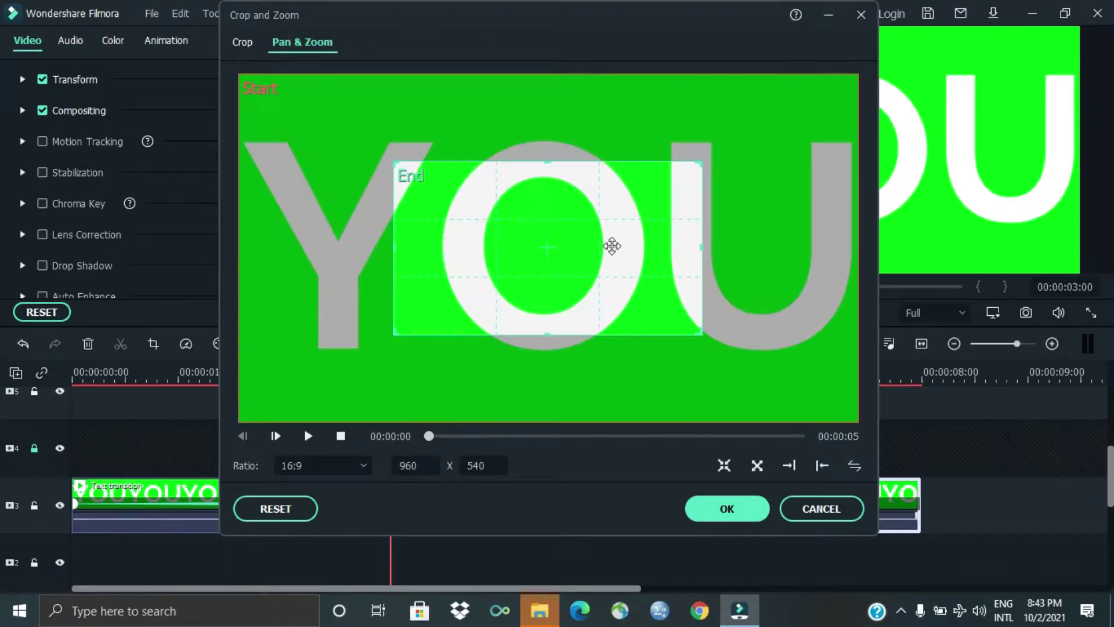
pyautogui.moveTo(701, 334); pyautogui.dragTo(546, 249)
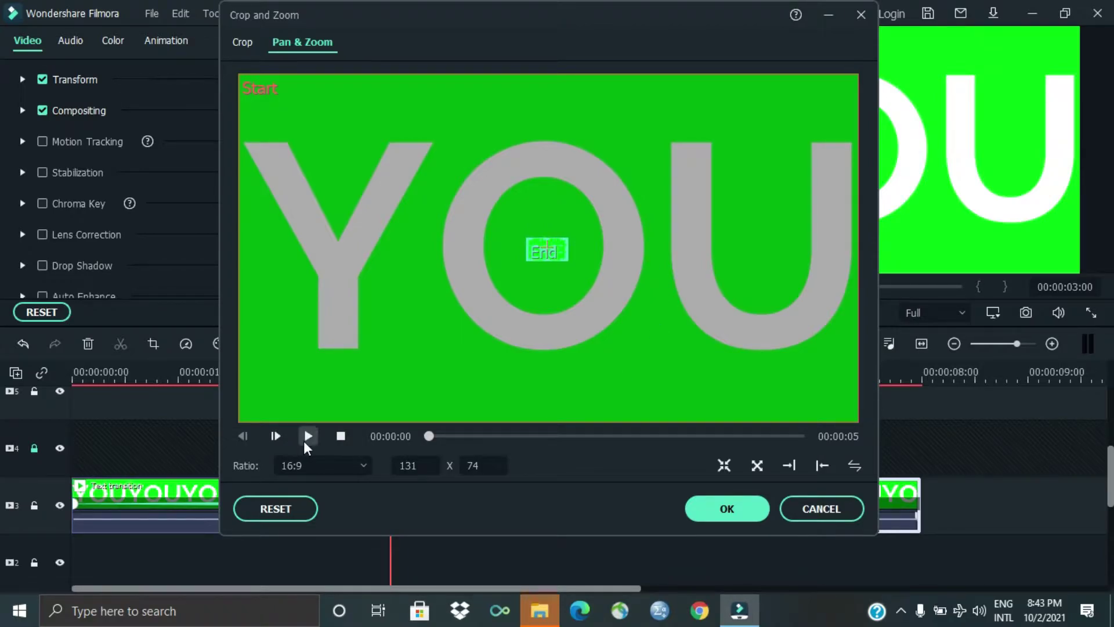
pyautogui.click(305, 439)
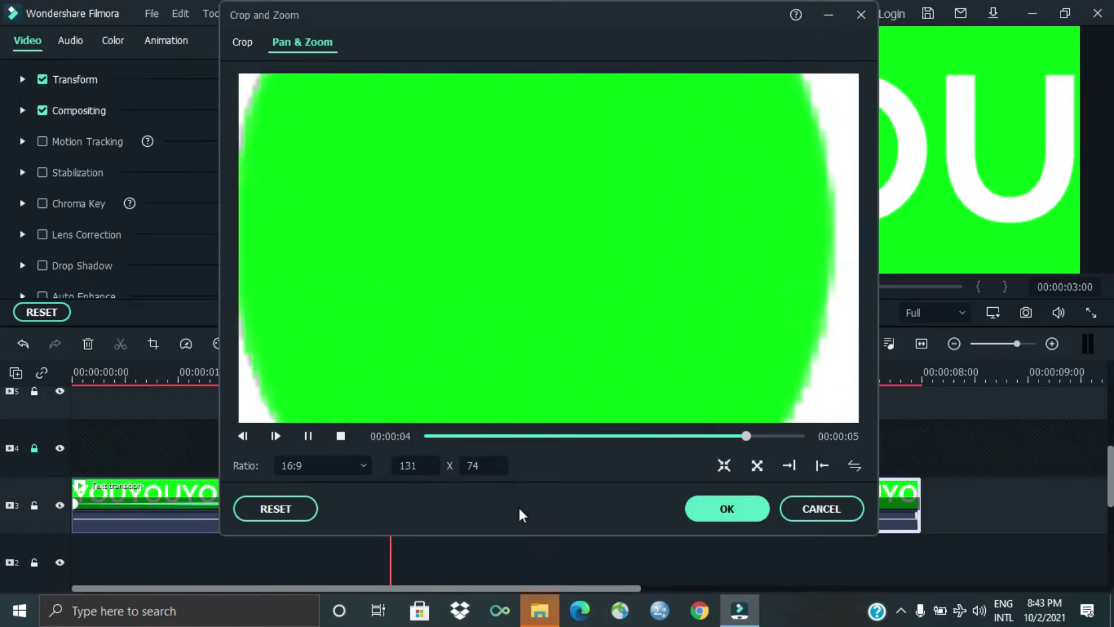
pyautogui.click(715, 511)
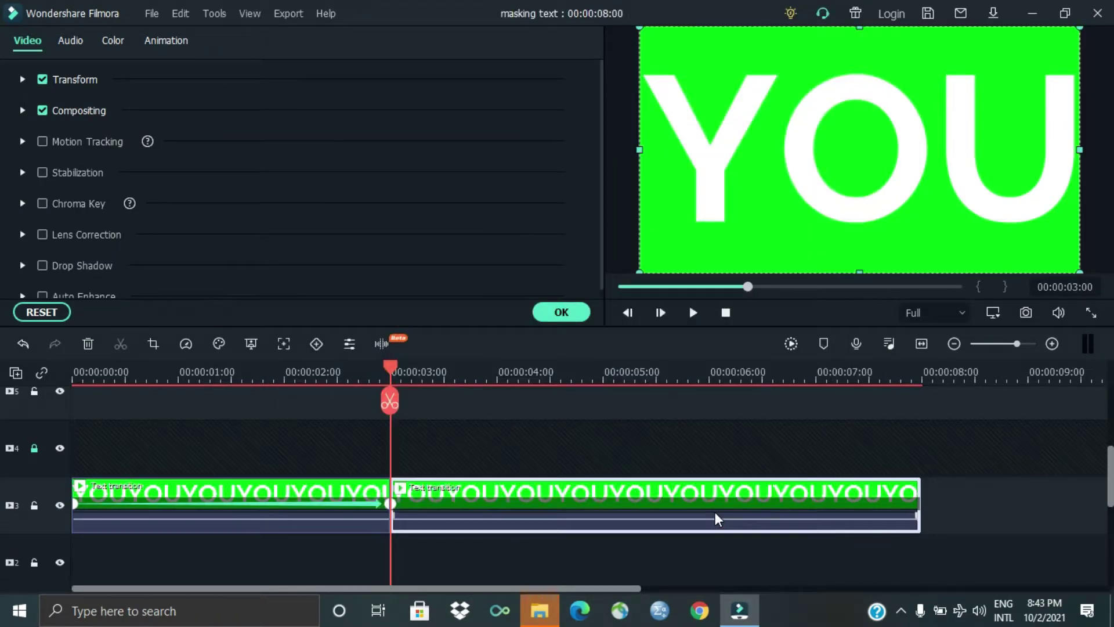
# Set the second clip's speed to 2x
pyautogui.rightClick(482, 498)
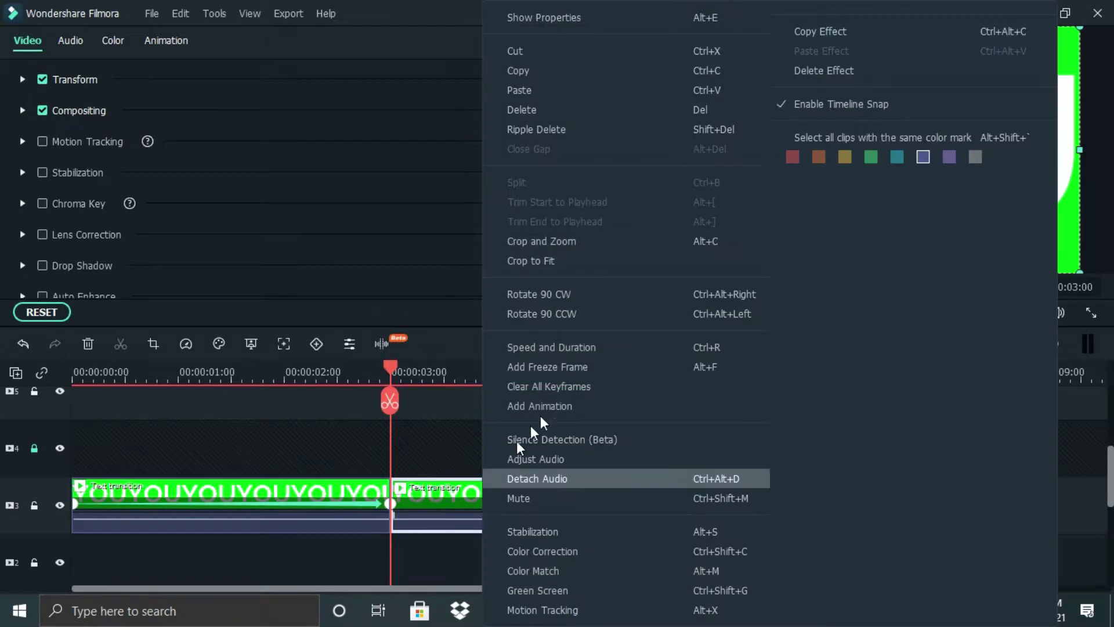
pyautogui.click(570, 351)
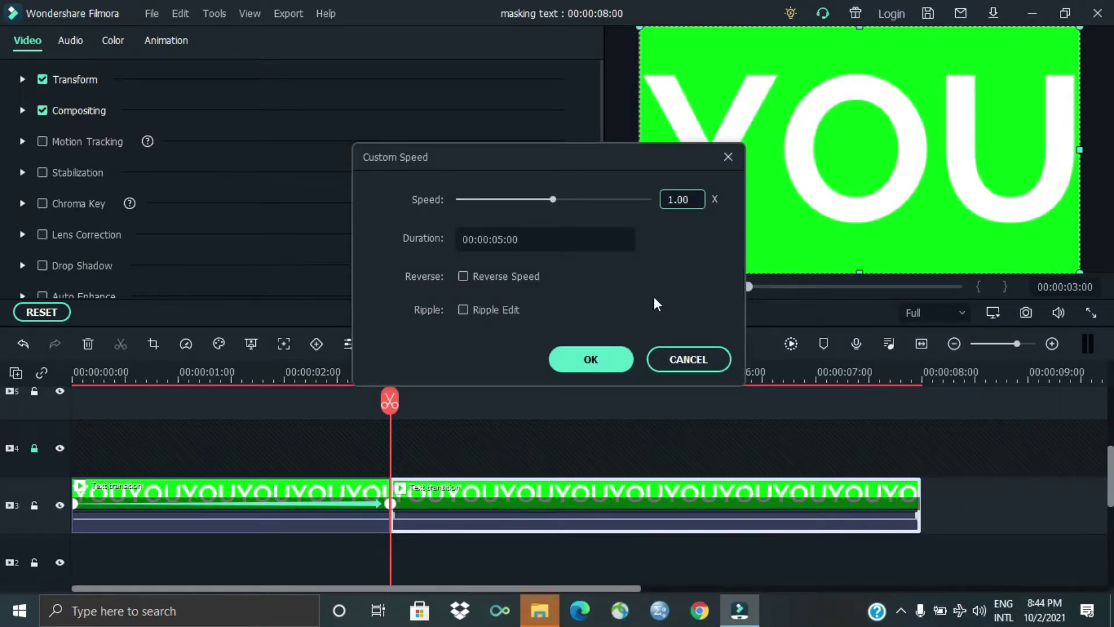
pyautogui.write('2')
pyautogui.press('Tab')
pyautogui.click(611, 355)
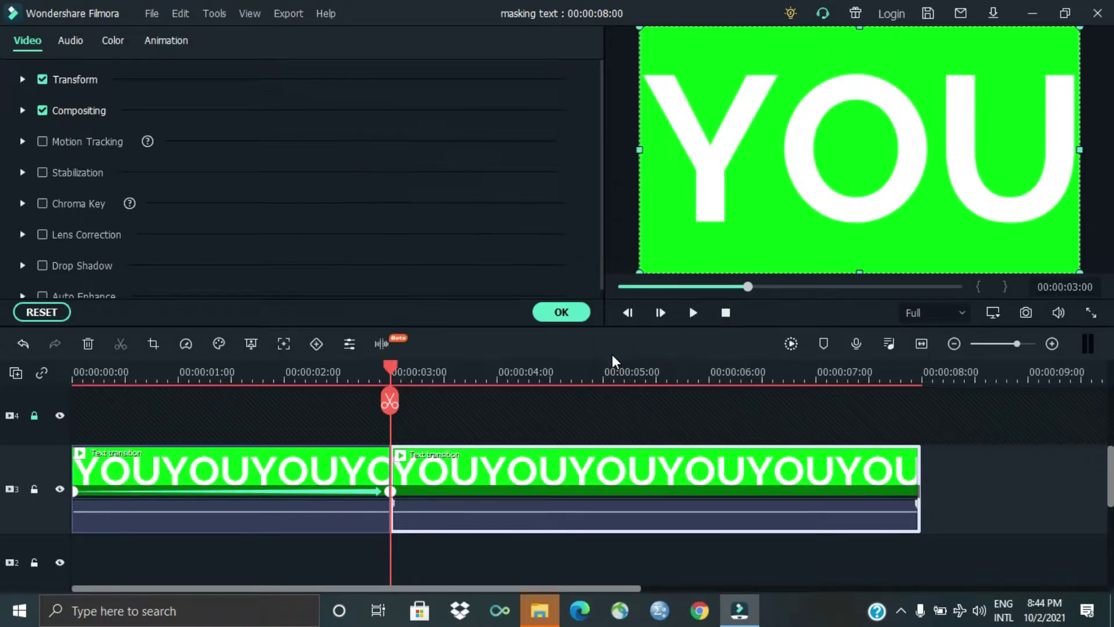
# Play back the zoom sequence to check it, and return to the first clip's starting keyframe
pyautogui.click(692, 313)
pyautogui.click(692, 314)
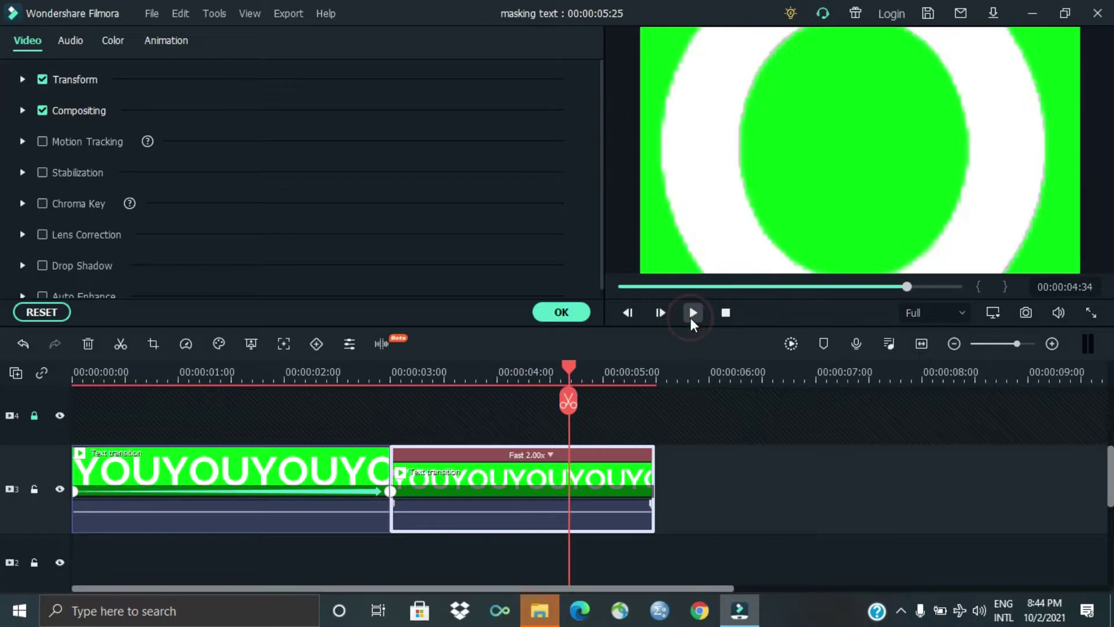
pyautogui.press('Home')
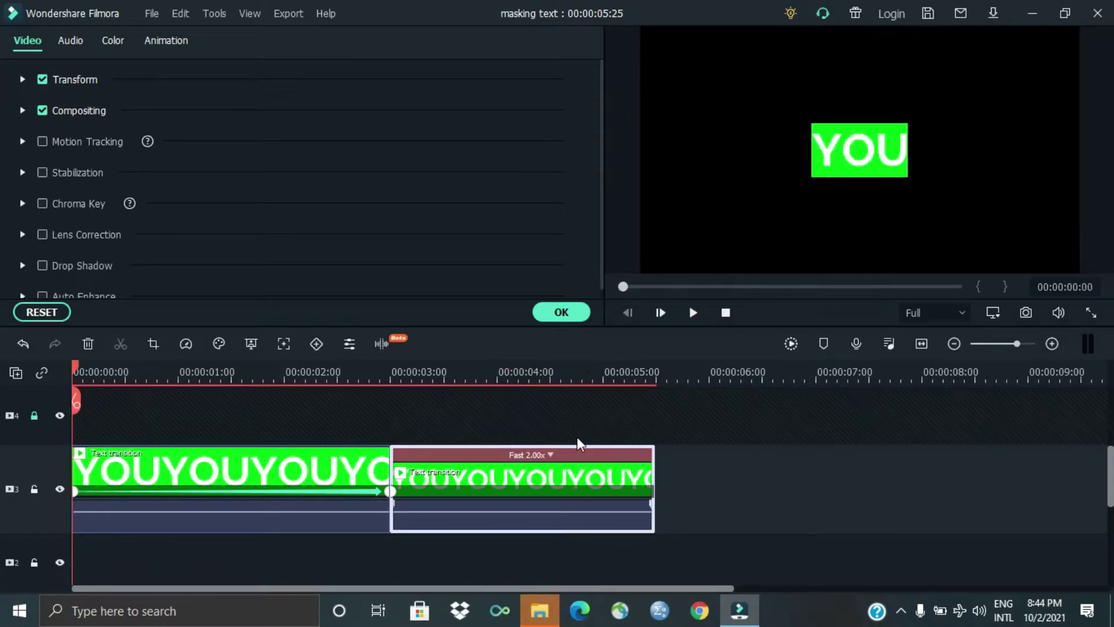
pyautogui.click(690, 319)
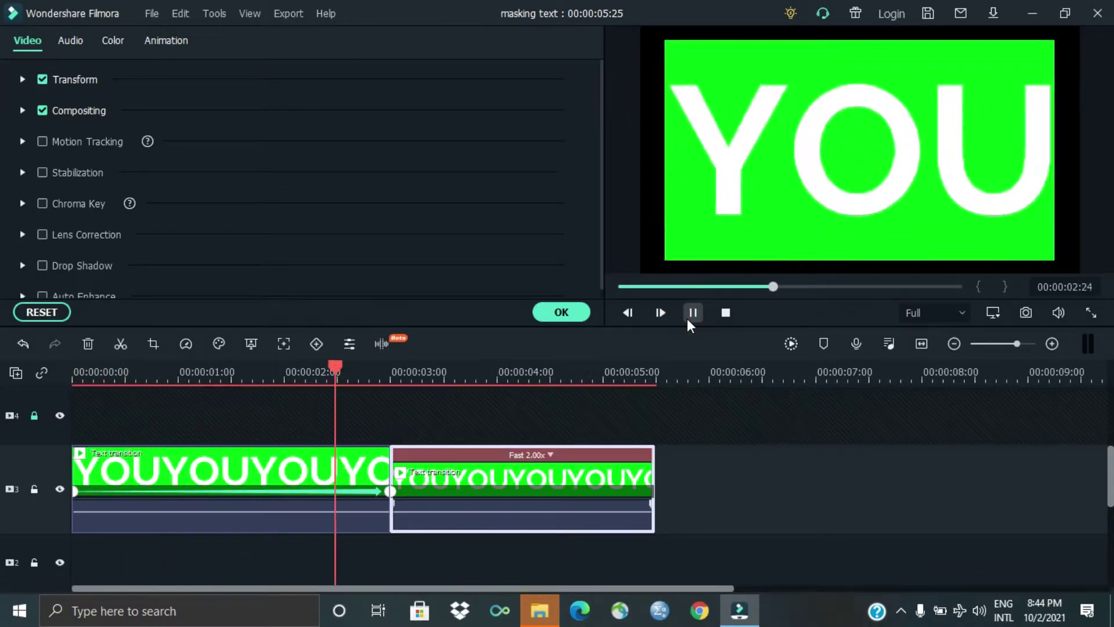
pyautogui.click(689, 320)
pyautogui.click(690, 318)
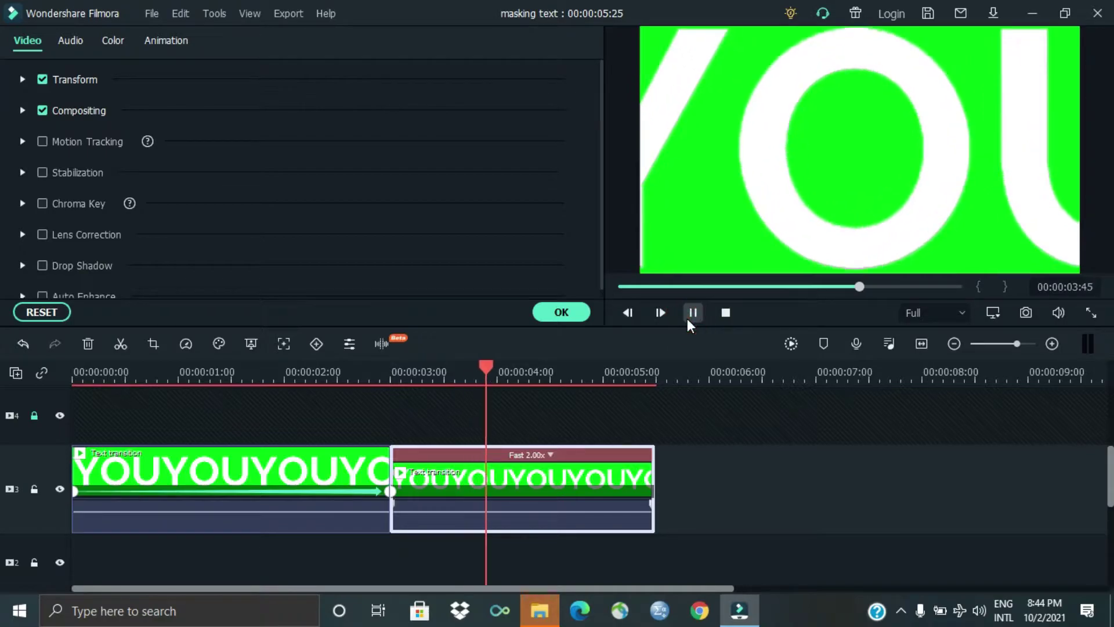
pyautogui.click(690, 319)
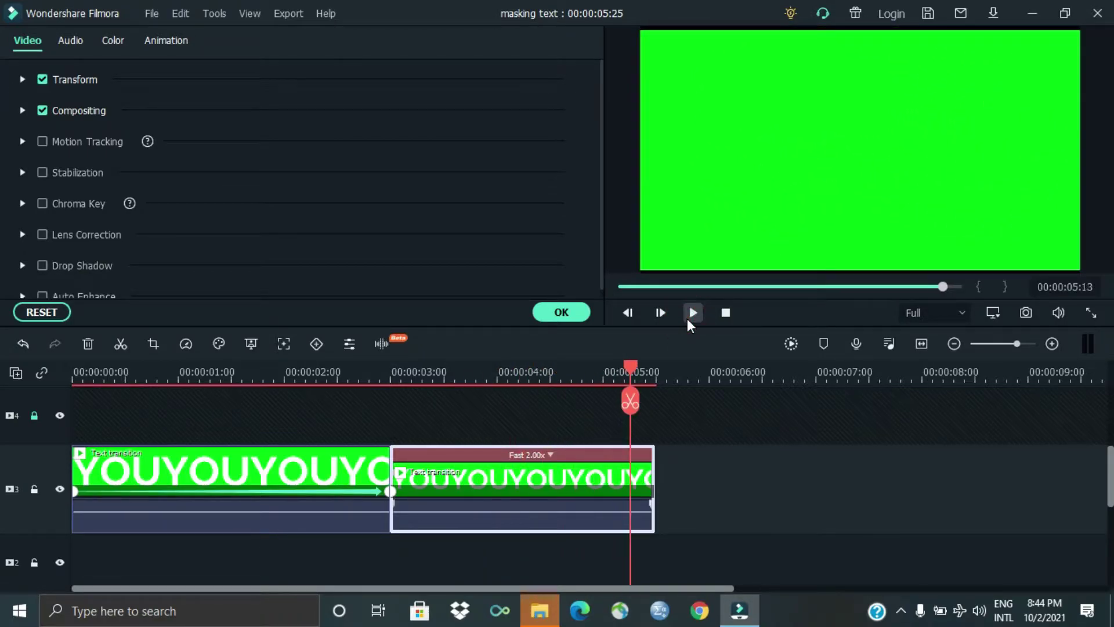
pyautogui.moveTo(629, 365); pyautogui.dragTo(71, 376)
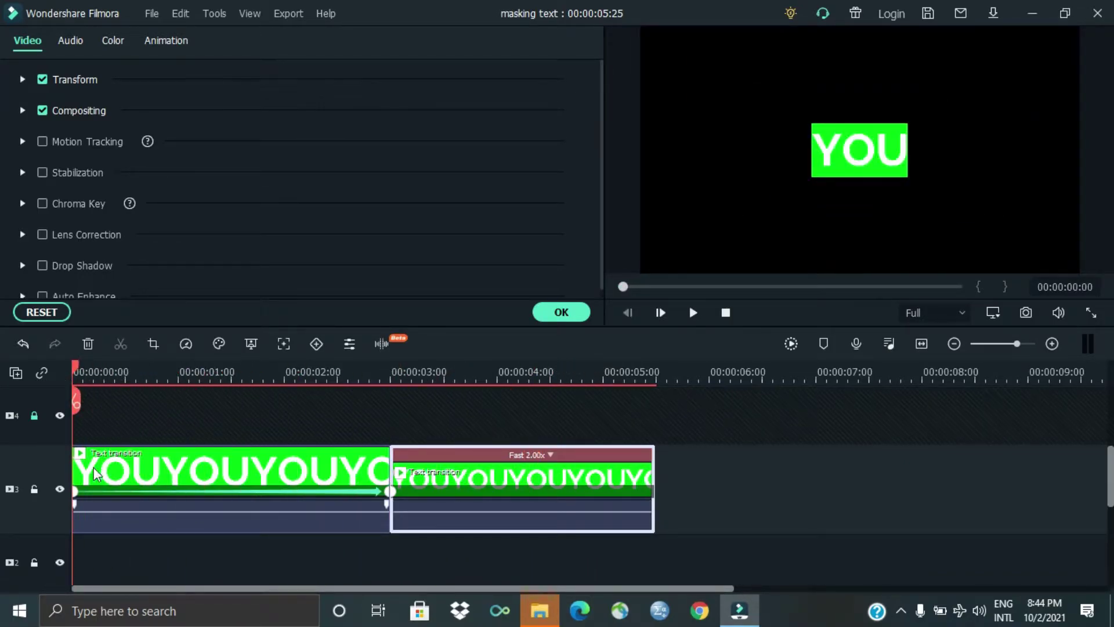
pyautogui.click(78, 494)
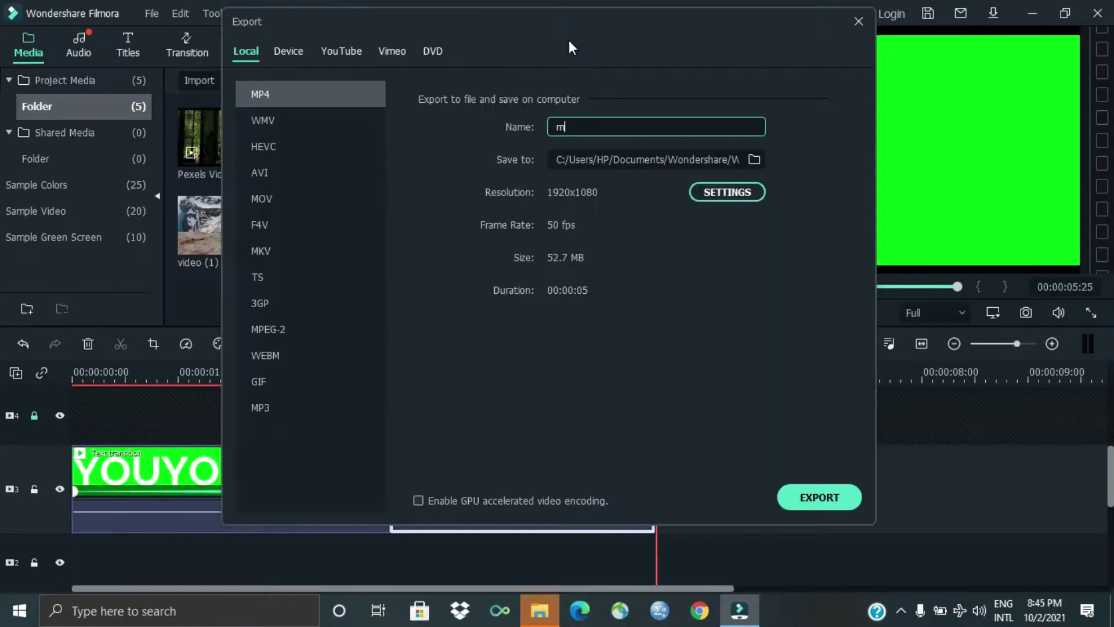
# Export the zoom sequence as an MP4 named "masking text" with the frame rate set to 60 fps
pyautogui.write('asking text')
pyautogui.click(713, 191)
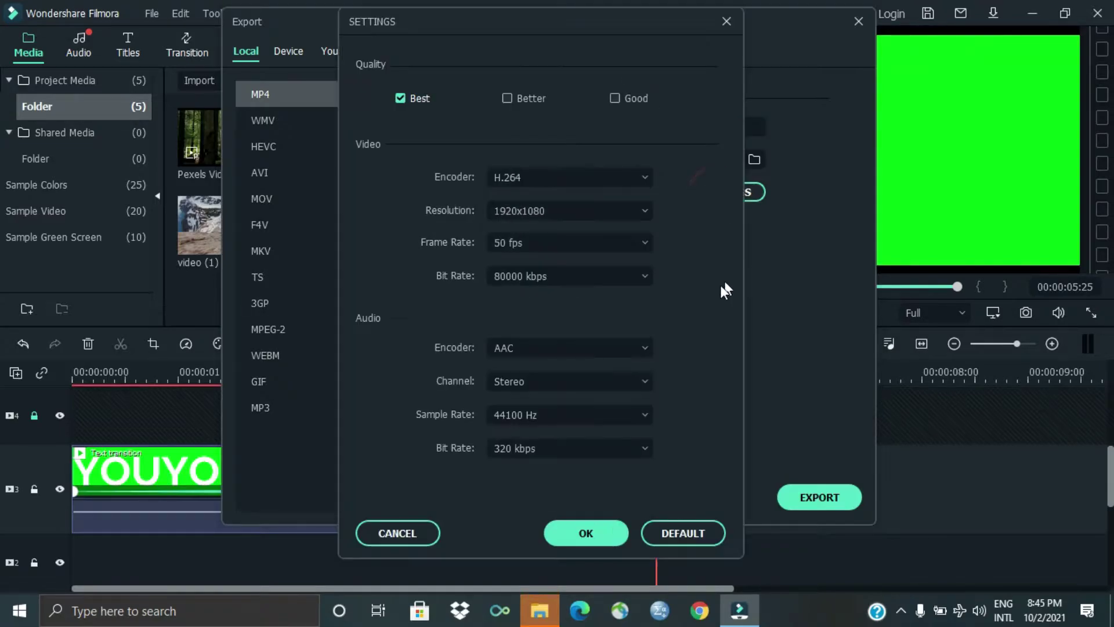
pyautogui.click(537, 241)
pyautogui.click(510, 477)
pyautogui.click(591, 541)
pyautogui.click(812, 500)
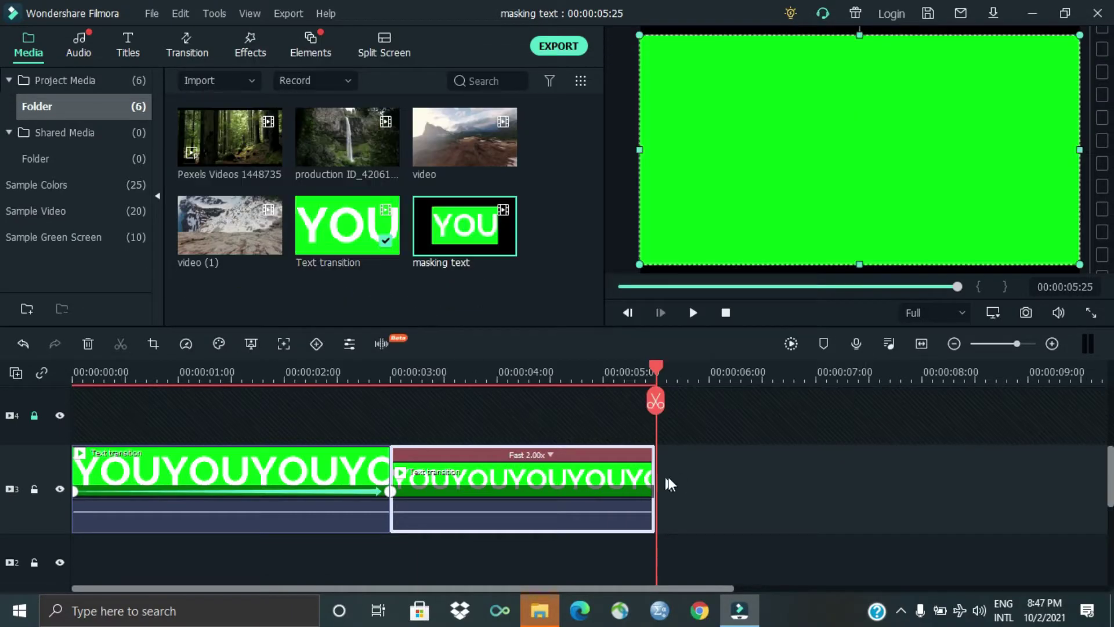
# Replace the two Text transition clips on track 3 with the exported masking text video
pyautogui.moveTo(680, 475); pyautogui.dragTo(214, 497)
pyautogui.press('Delete')
pyautogui.moveTo(442, 267); pyautogui.dragTo(82, 488)
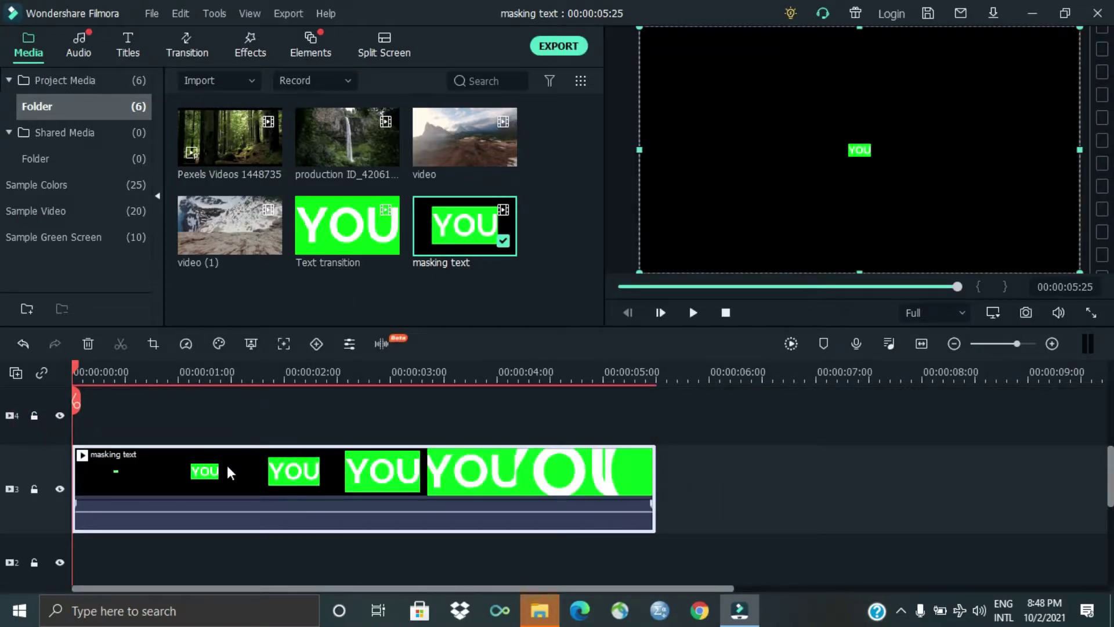
# Move the masking text clip down to track 1, keeping it at the start of the timeline
pyautogui.moveTo(142, 481); pyautogui.dragTo(141, 566)
pyautogui.moveTo(1111, 487); pyautogui.dragTo(1111, 540)
pyautogui.moveTo(525, 401); pyautogui.dragTo(527, 433)
pyautogui.moveTo(1111, 531); pyautogui.dragTo(1110, 502)
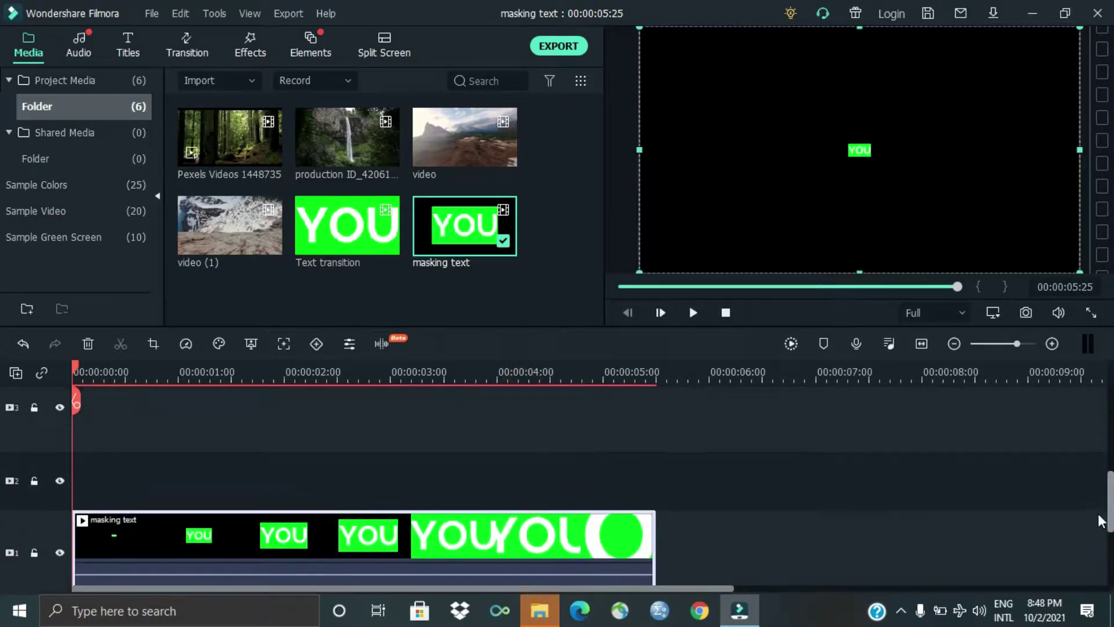
# Place the Green sample color on track 2 above the masking text clip and extend it to the same length
pyautogui.click(77, 181)
pyautogui.moveTo(241, 217); pyautogui.dragTo(373, 429)
pyautogui.moveTo(602, 472); pyautogui.dragTo(655, 475)
# Open the Green clip's custom animation settings and add a keyframe at its start
pyautogui.doubleClick(178, 479)
pyautogui.click(125, 40)
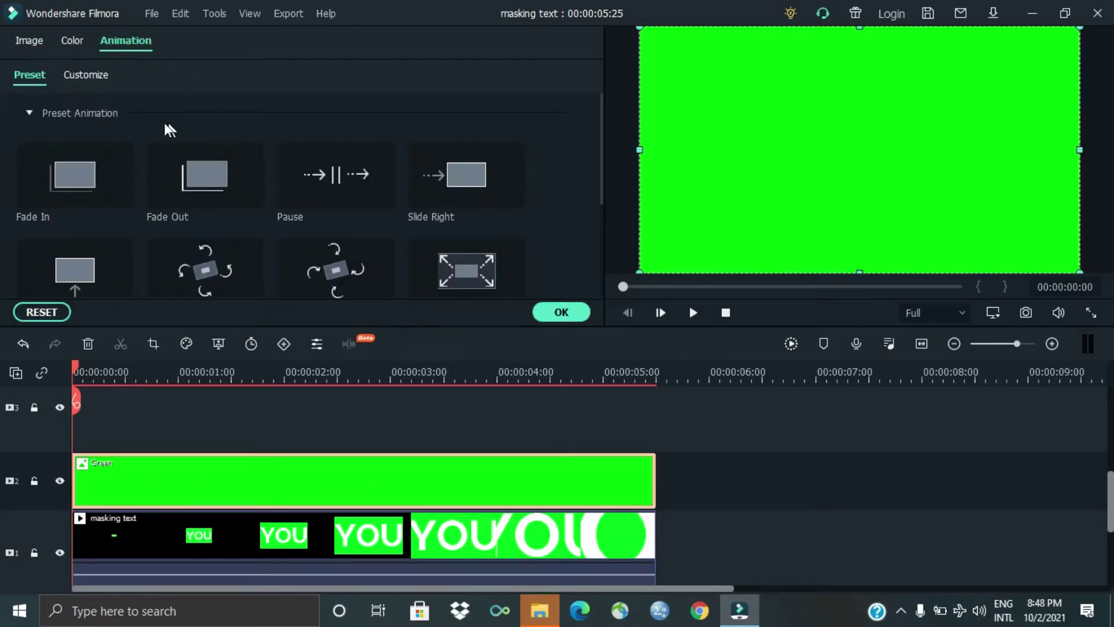
pyautogui.click(86, 74)
pyautogui.click(222, 138)
pyautogui.click(394, 460)
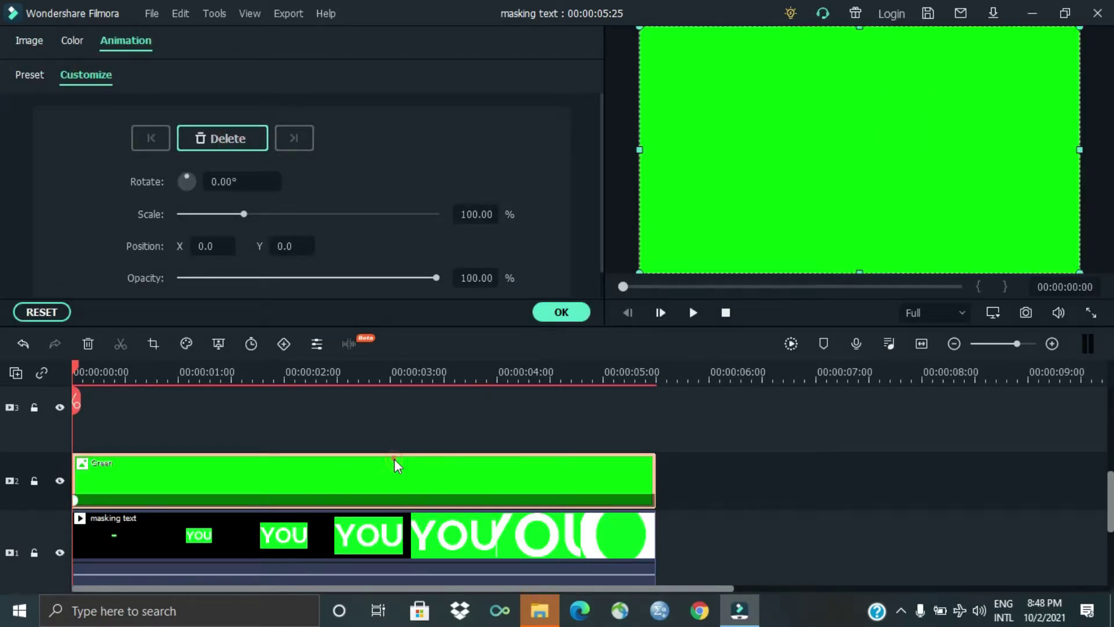
# Raise the Green clip's lower edge to the top of the word YOU, at position Y 79.5
pyautogui.moveTo(860, 271); pyautogui.dragTo(880, 141)
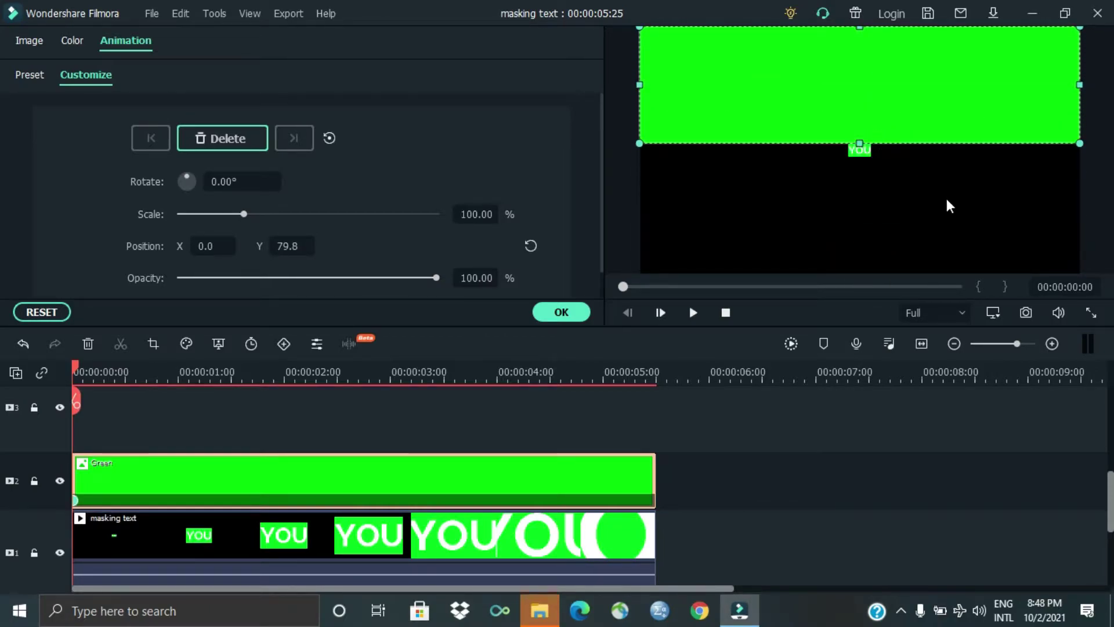
pyautogui.click(993, 312)
pyautogui.moveTo(983, 405)
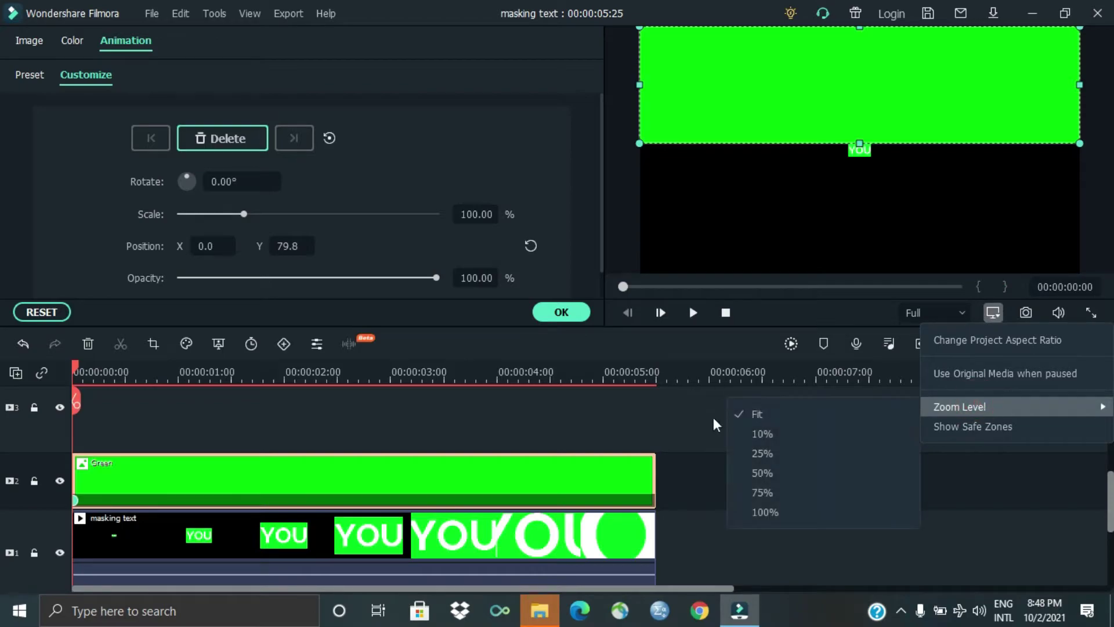
pyautogui.click(766, 488)
pyautogui.moveTo(859, 135); pyautogui.dragTo(860, 135)
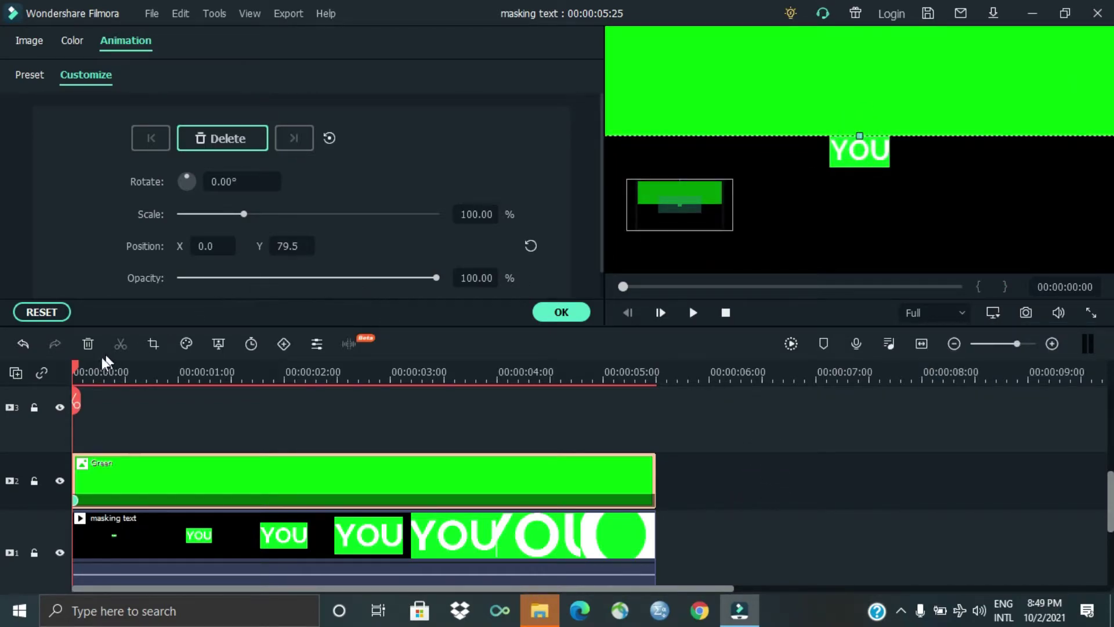
# Keyframe the Green clip's position upward from 00:00:00:05 to about 00:00:02:34, keeping its lower edge on top of the growing YOU
pyautogui.click(82, 364)
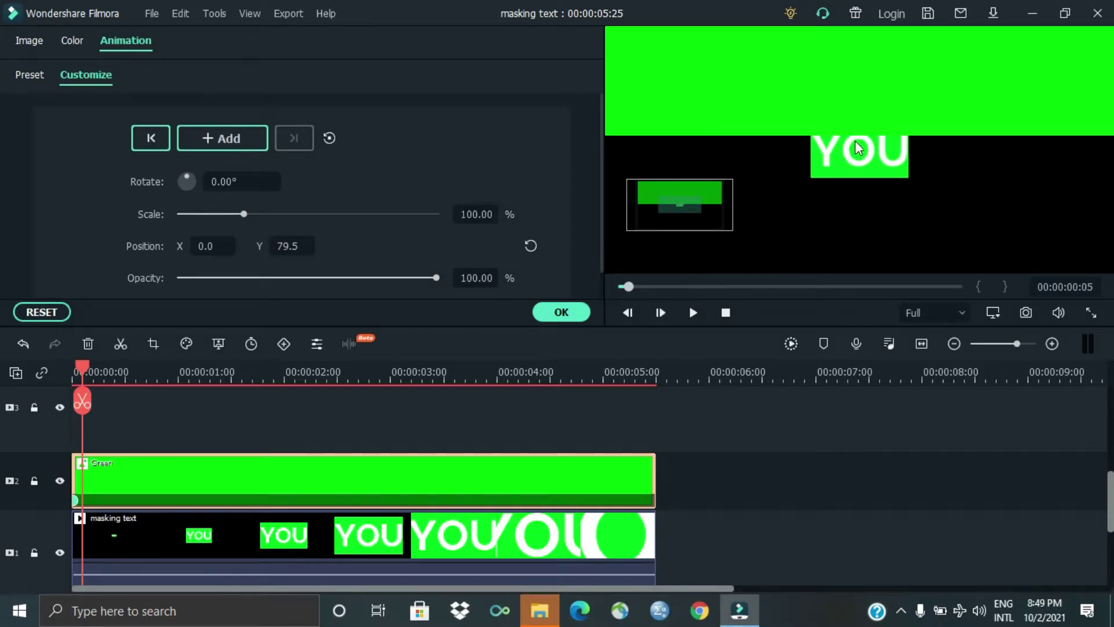
pyautogui.click(416, 481)
pyautogui.moveTo(859, 144); pyautogui.dragTo(859, 125)
pyautogui.moveTo(86, 381); pyautogui.dragTo(358, 388)
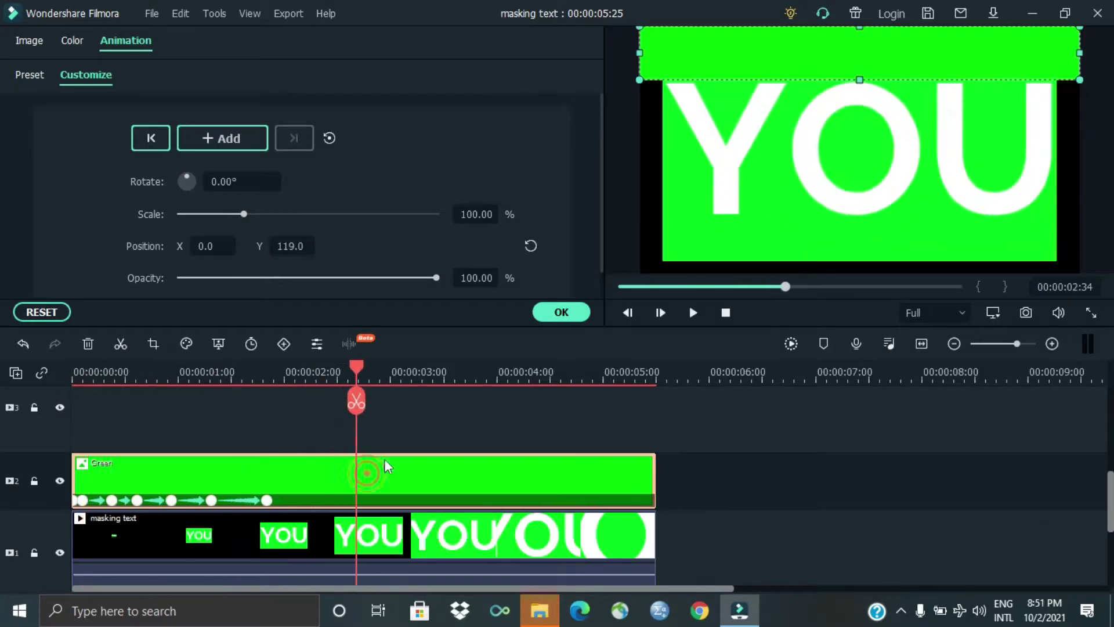
pyautogui.click(991, 314)
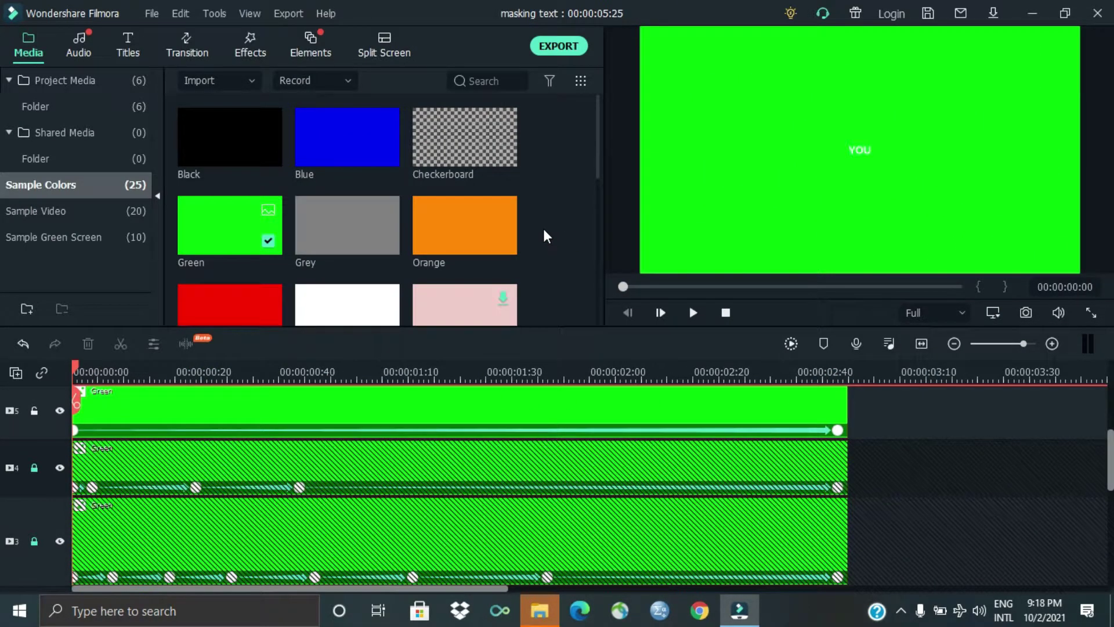
# Save the project and name its MP4 export "Text transition"
pyautogui.hotkey('ctrl', 's')
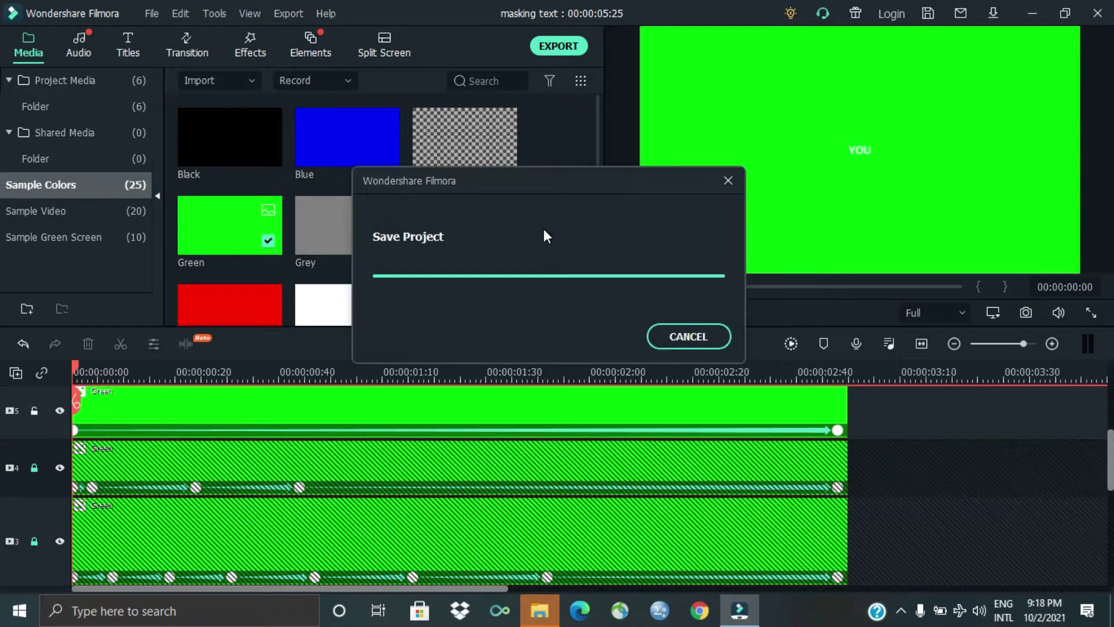
pyautogui.click(576, 47)
pyautogui.press('BackSpace')
pyautogui.press('BackSpace')
pyautogui.press('BackSpace')
pyautogui.press('BackSpace')
pyautogui.press('BackSpace')
pyautogui.press('BackSpace')
pyautogui.press('BackSpace')
pyautogui.press('BackSpace')
pyautogui.press('BackSpace')
pyautogui.press('BackSpace')
pyautogui.press('BackSpace')
pyautogui.press('BackSpace')
pyautogui.write('Text transition')
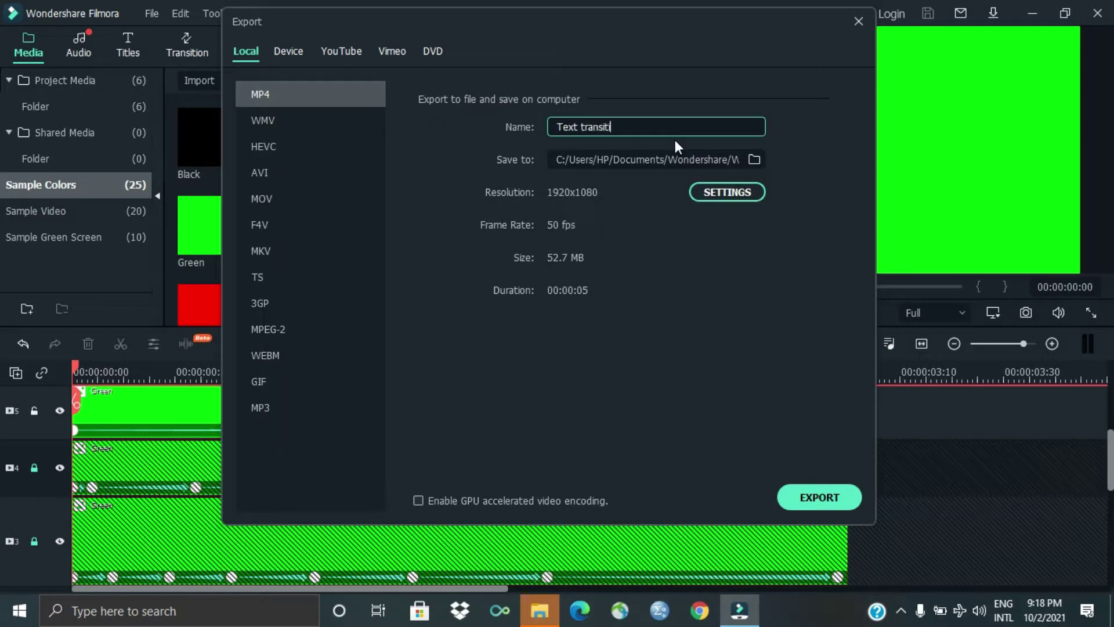
# Set the export's frame rate to 60 fps and export the video
pyautogui.click(727, 192)
pyautogui.click(582, 242)
pyautogui.click(522, 390)
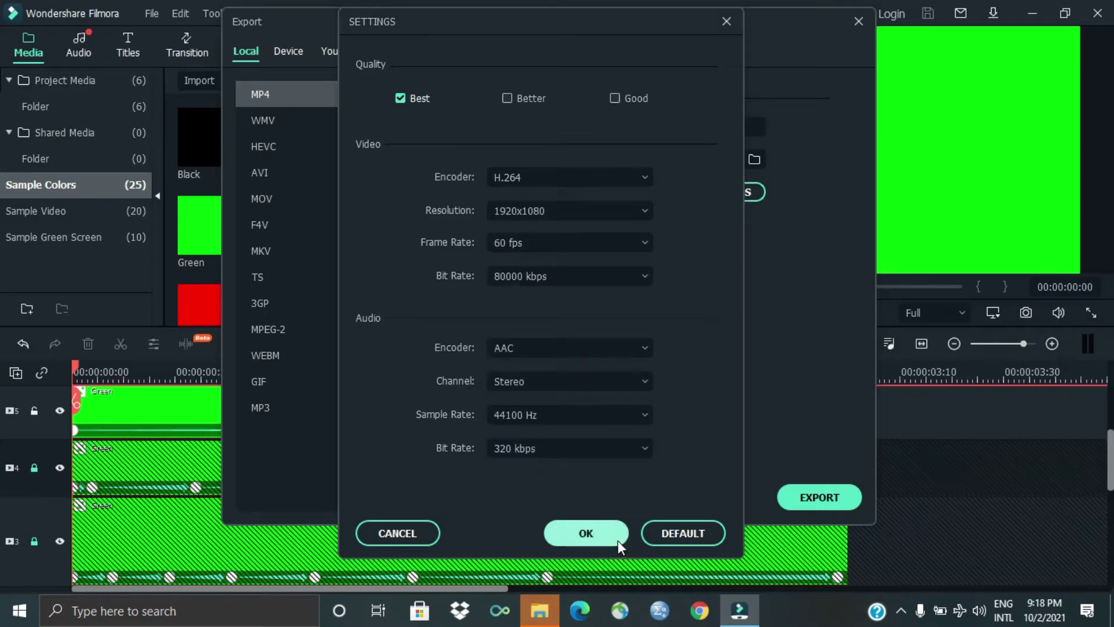
pyautogui.click(617, 541)
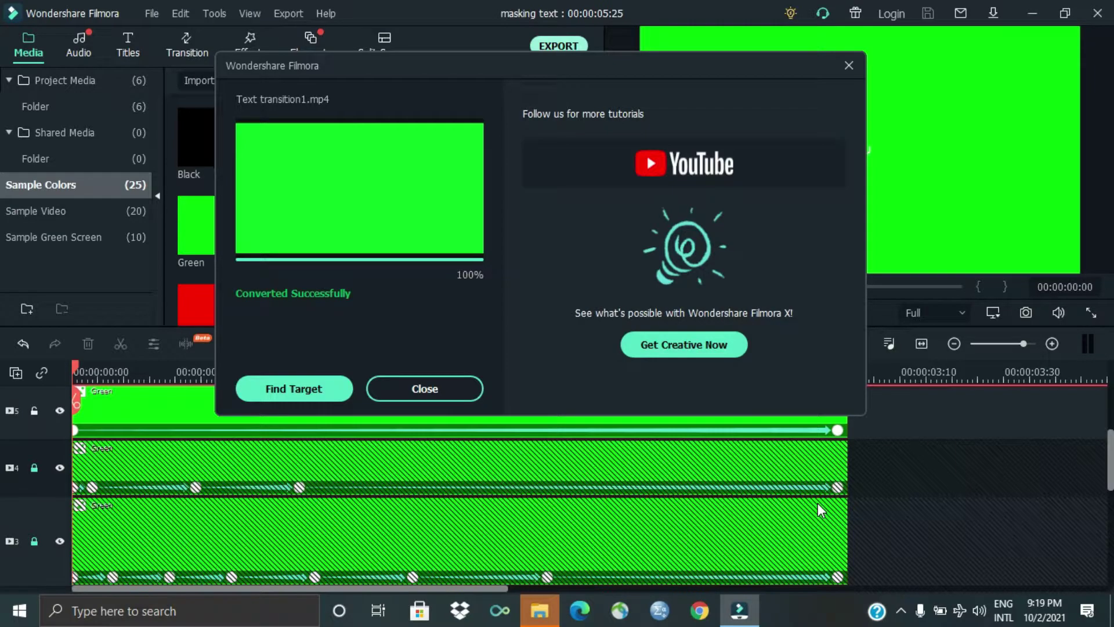
pyautogui.click(469, 387)
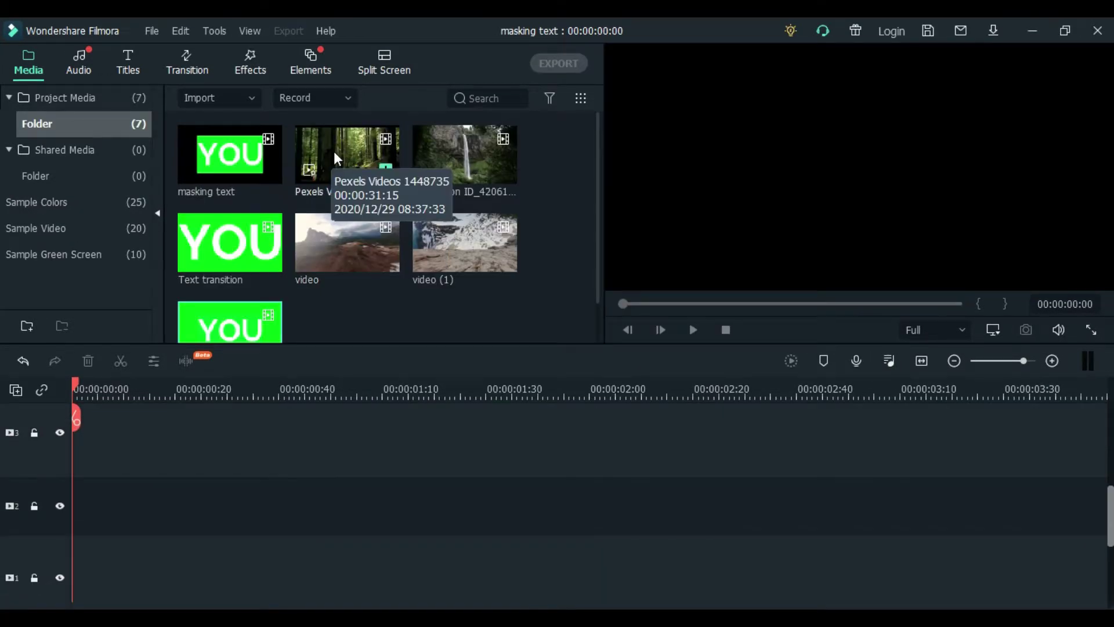
# Place the Pexels Videos 1448735 forest clip on track 2 and the exported Text transition1 video on track 3, both starting at zero
pyautogui.click(347, 157)
pyautogui.moveTo(347, 157); pyautogui.dragTo(65, 488)
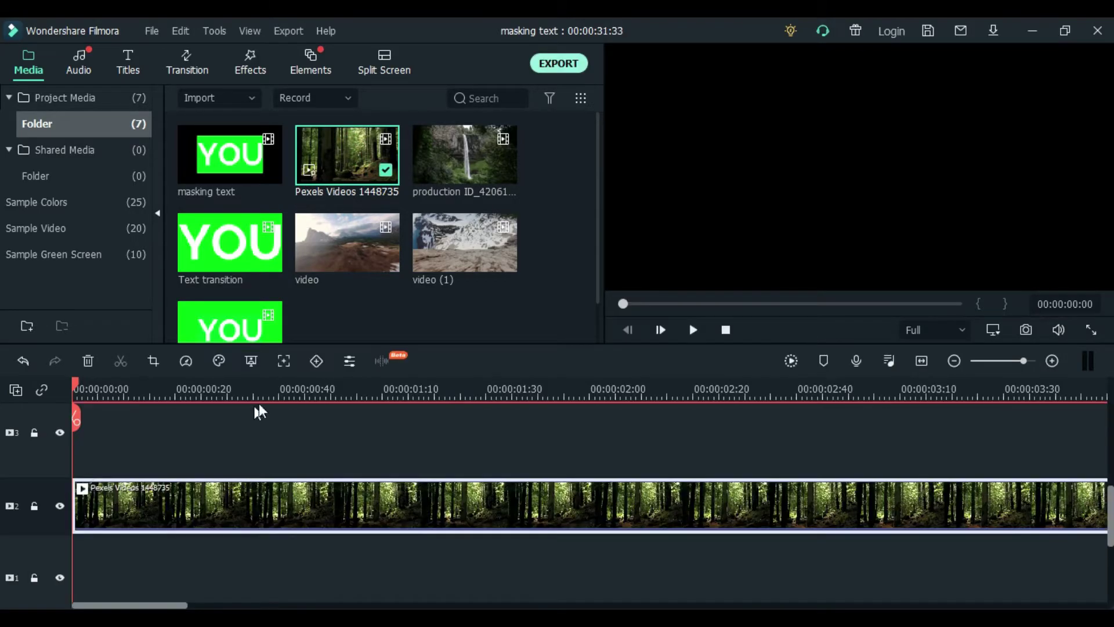
pyautogui.moveTo(169, 412); pyautogui.dragTo(77, 457)
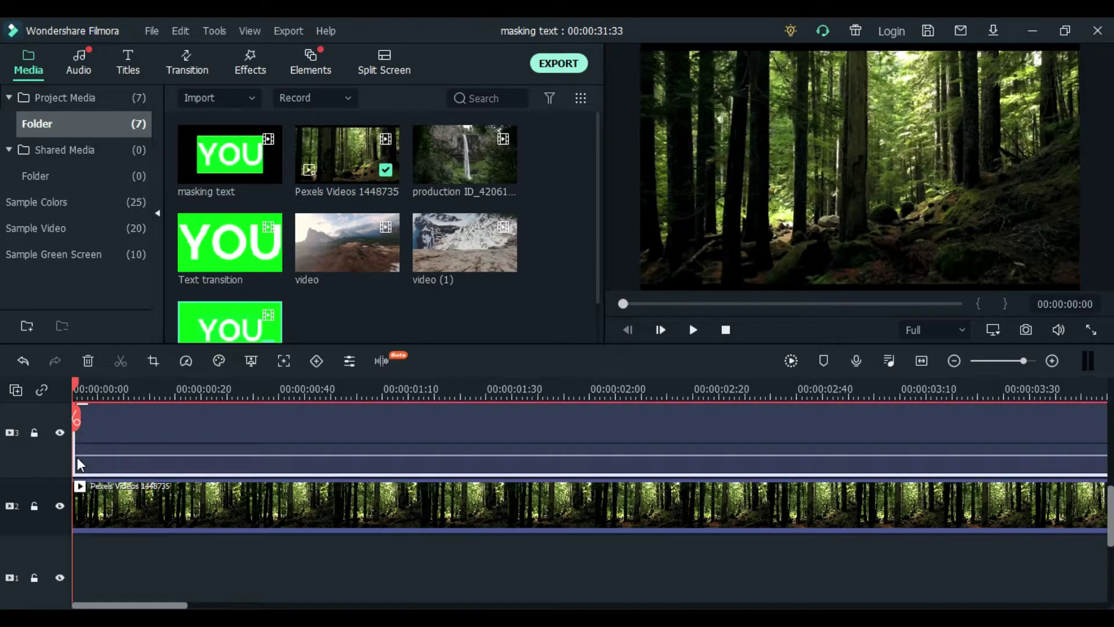
# Enable Chroma Key on the Text transition1 clip to remove its green background
pyautogui.doubleClick(192, 438)
pyautogui.click(27, 58)
pyautogui.click(43, 220)
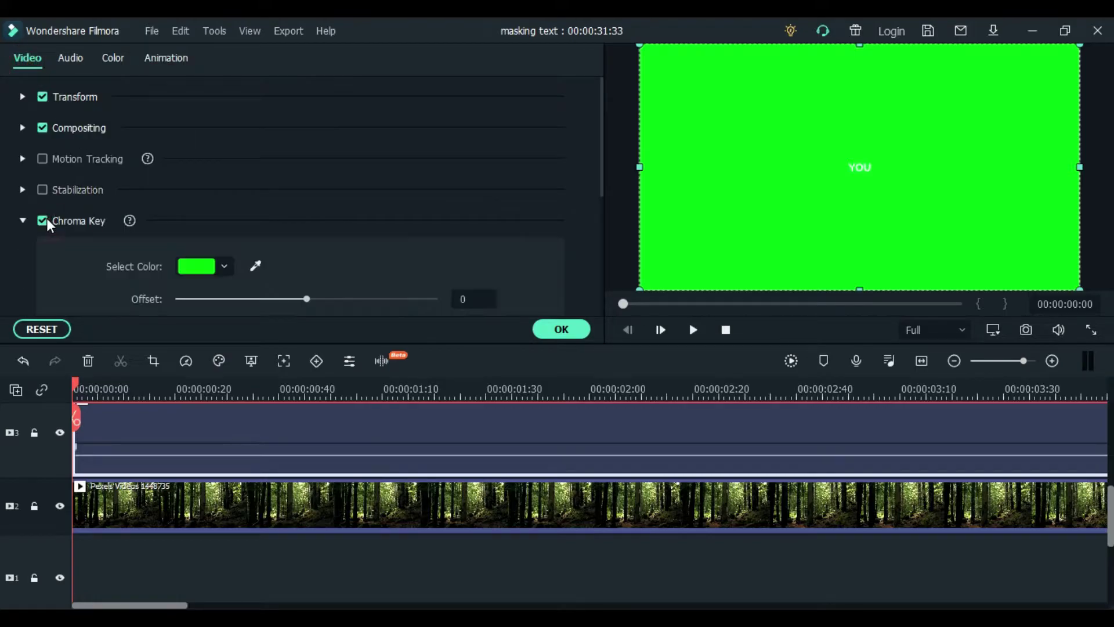
pyautogui.moveTo(603, 180); pyautogui.dragTo(602, 230)
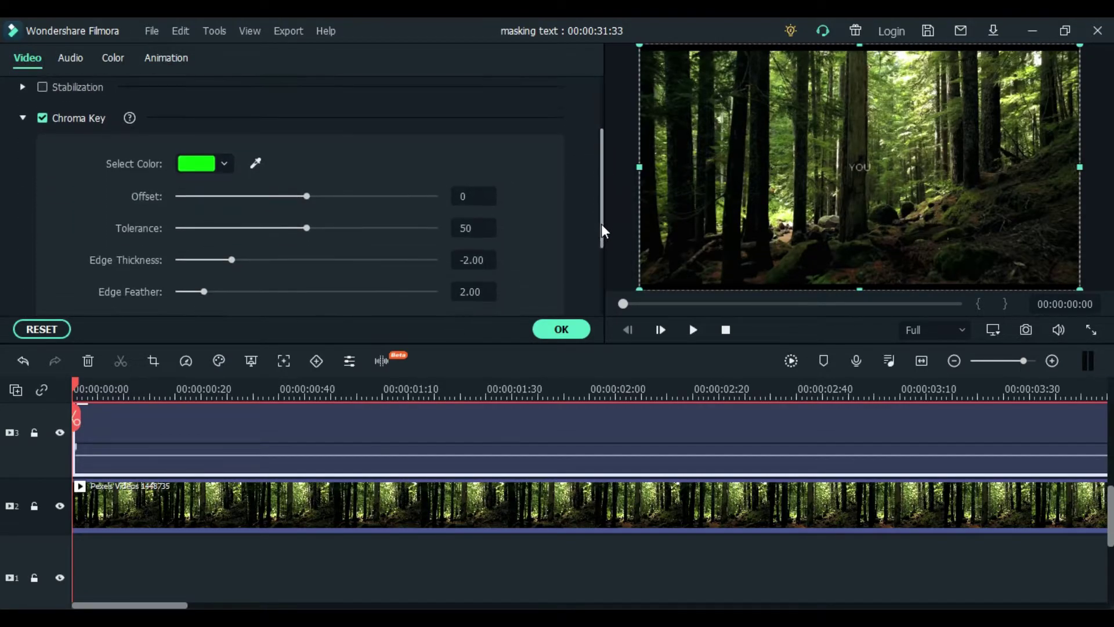
# Set the chroma key's tolerance to 95 and edge thickness to -0.08, with the offset reset to 0
pyautogui.click(692, 330)
pyautogui.click(693, 331)
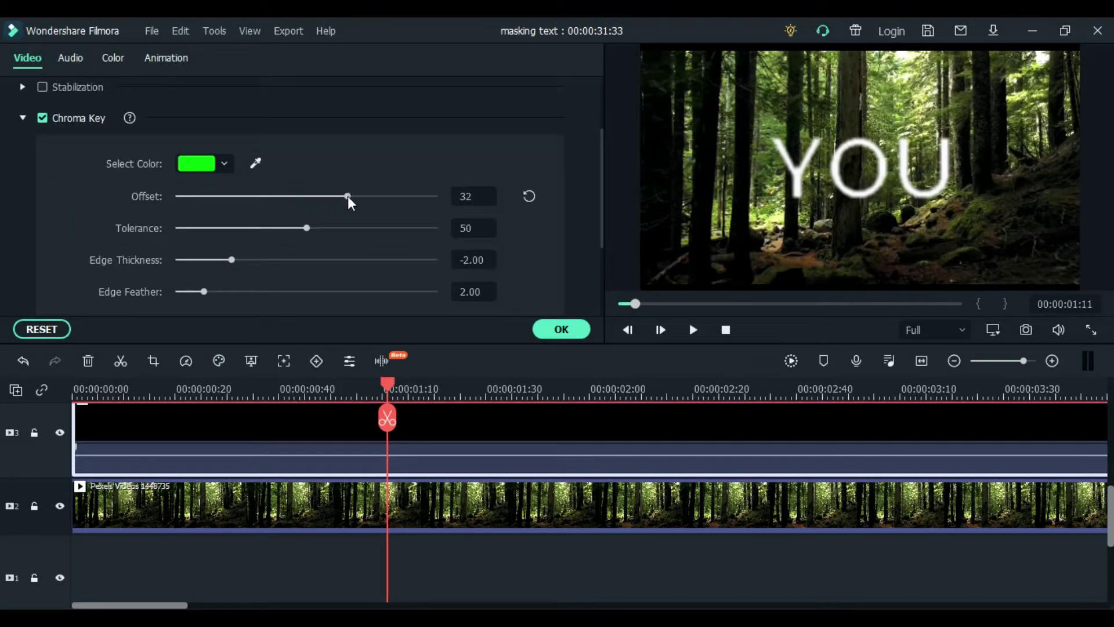
pyautogui.click(529, 196)
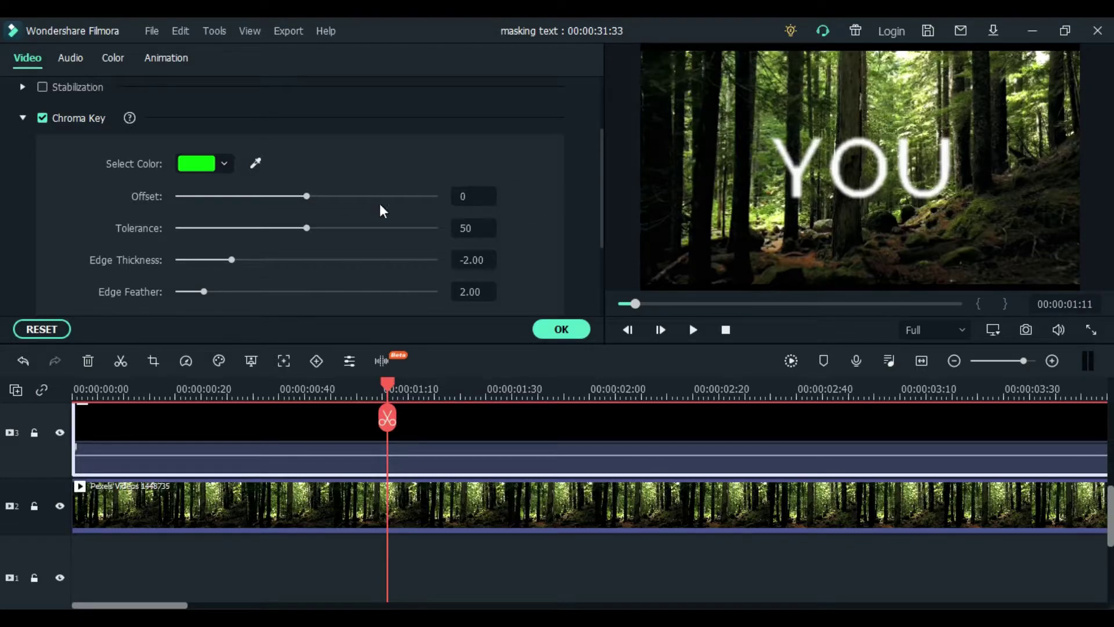
pyautogui.moveTo(318, 229); pyautogui.dragTo(394, 229)
pyautogui.scroll(-1, 249, 265)
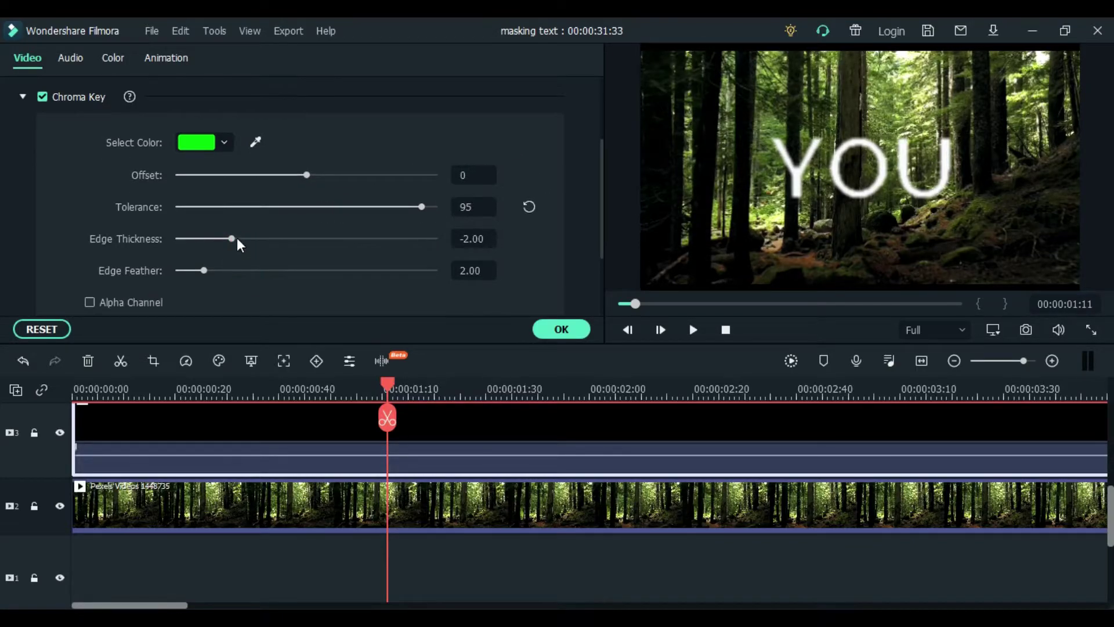
pyautogui.moveTo(236, 238); pyautogui.dragTo(255, 238)
pyautogui.click(554, 392)
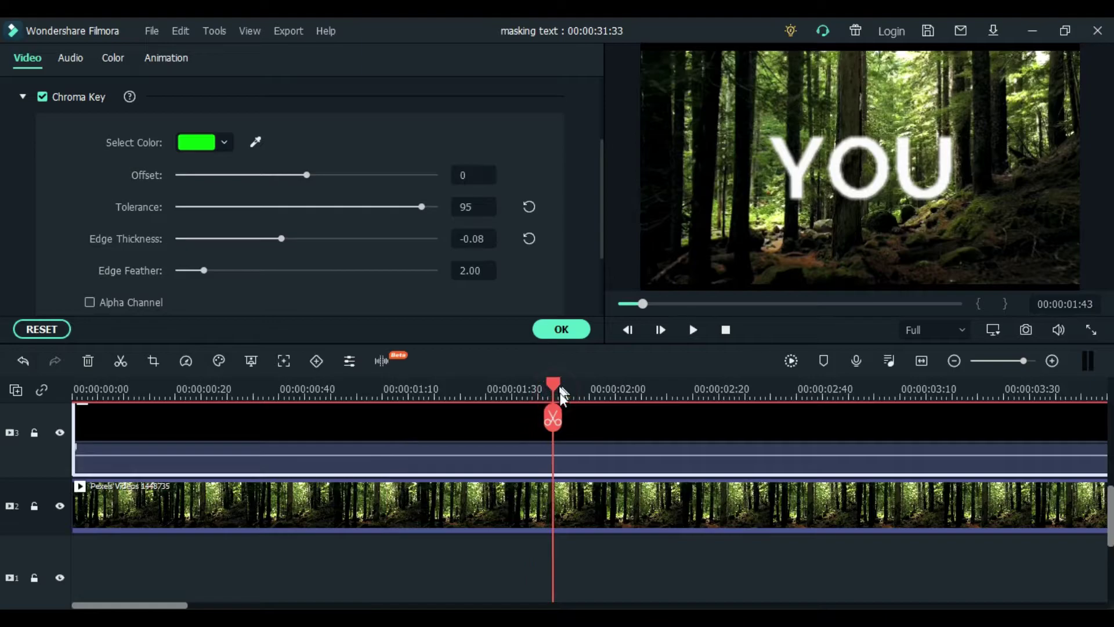
# Play back the keyed text over the forest footage to check the result
pyautogui.scroll(-3, 820, 385)
pyautogui.click(692, 329)
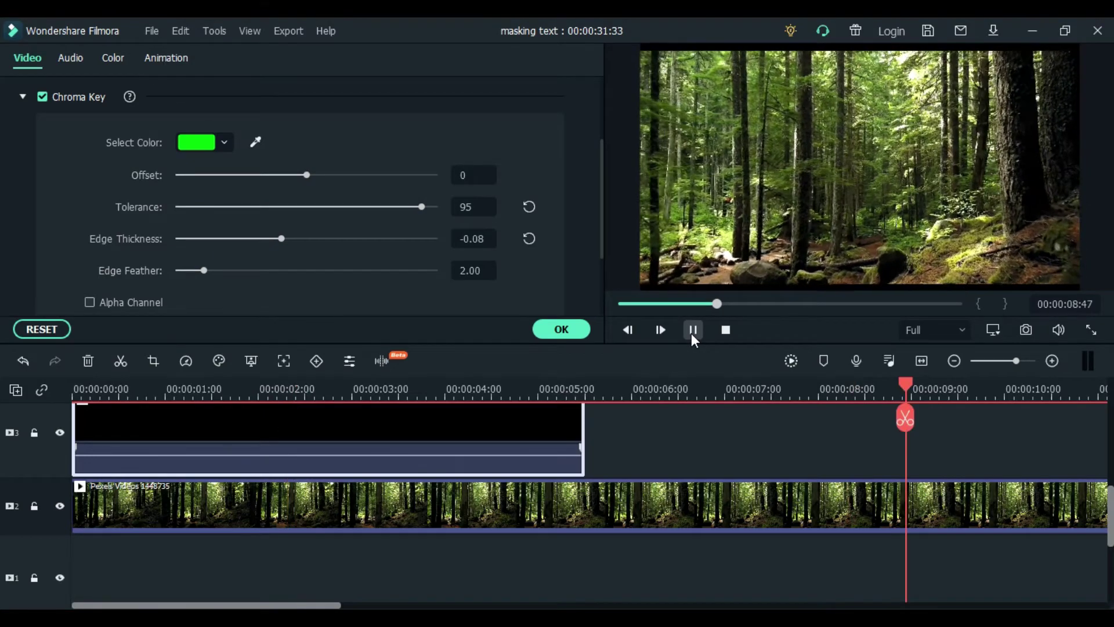
pyautogui.click(692, 334)
pyautogui.click(692, 334)
pyautogui.click(691, 333)
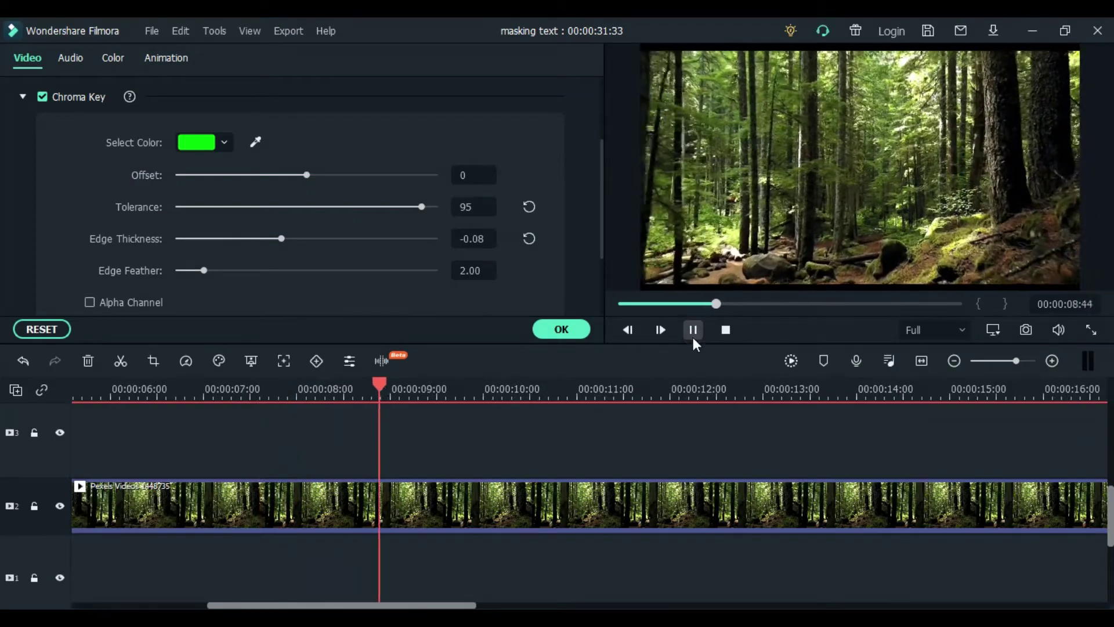
pyautogui.click(694, 335)
# Split the forest clip at the end of the text clip and delete the remaining part
pyautogui.moveTo(406, 390); pyautogui.dragTo(216, 389)
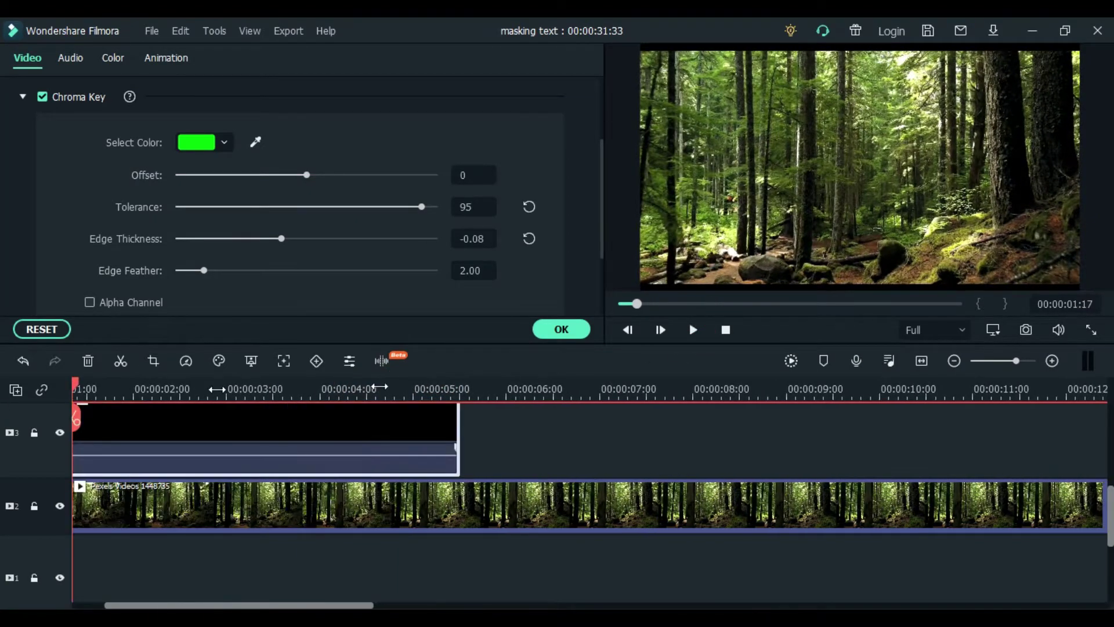
pyautogui.click(515, 392)
pyautogui.moveTo(514, 390); pyautogui.dragTo(462, 388)
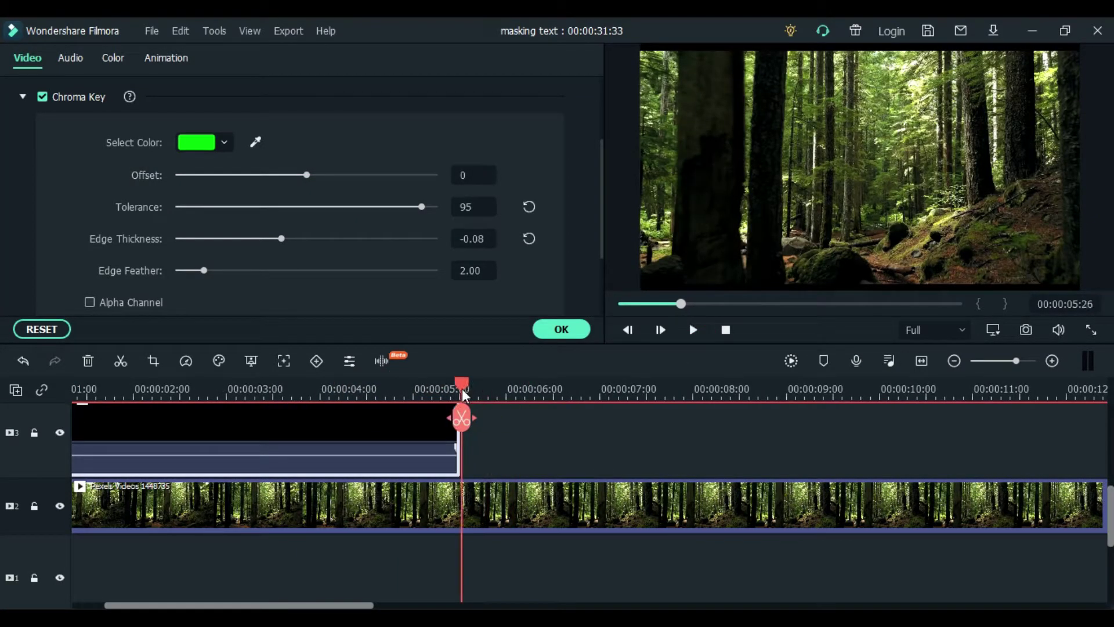
pyautogui.click(460, 418)
pyautogui.click(520, 502)
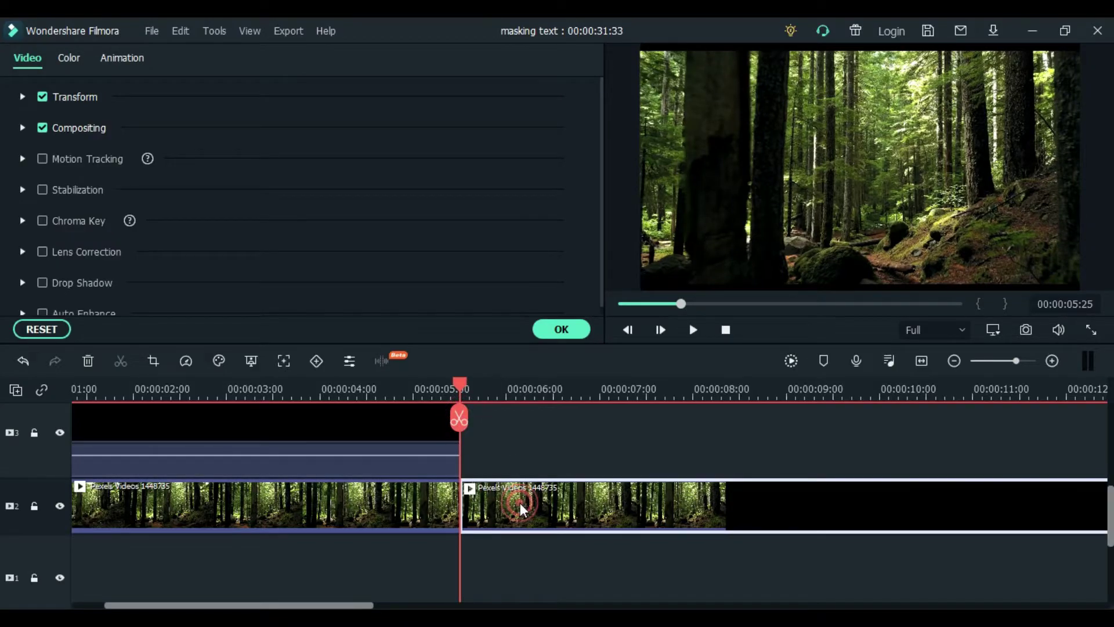
pyautogui.press('Delete')
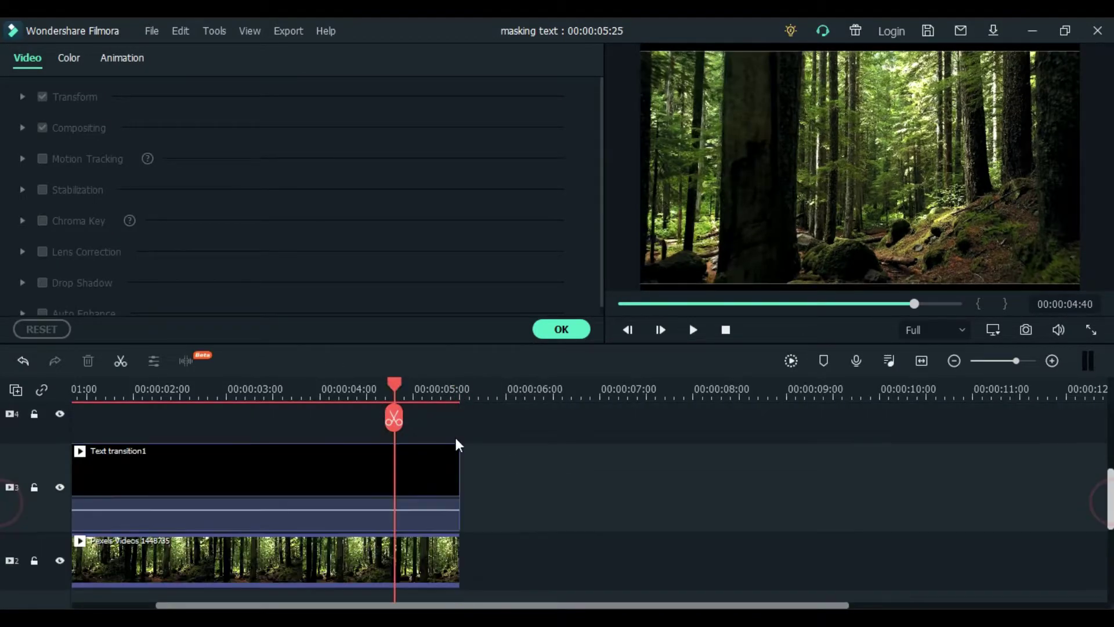
# Set the Text transition1 clip's blending mode to Screen
pyautogui.moveTo(399, 383); pyautogui.dragTo(75, 392)
pyautogui.press('space')
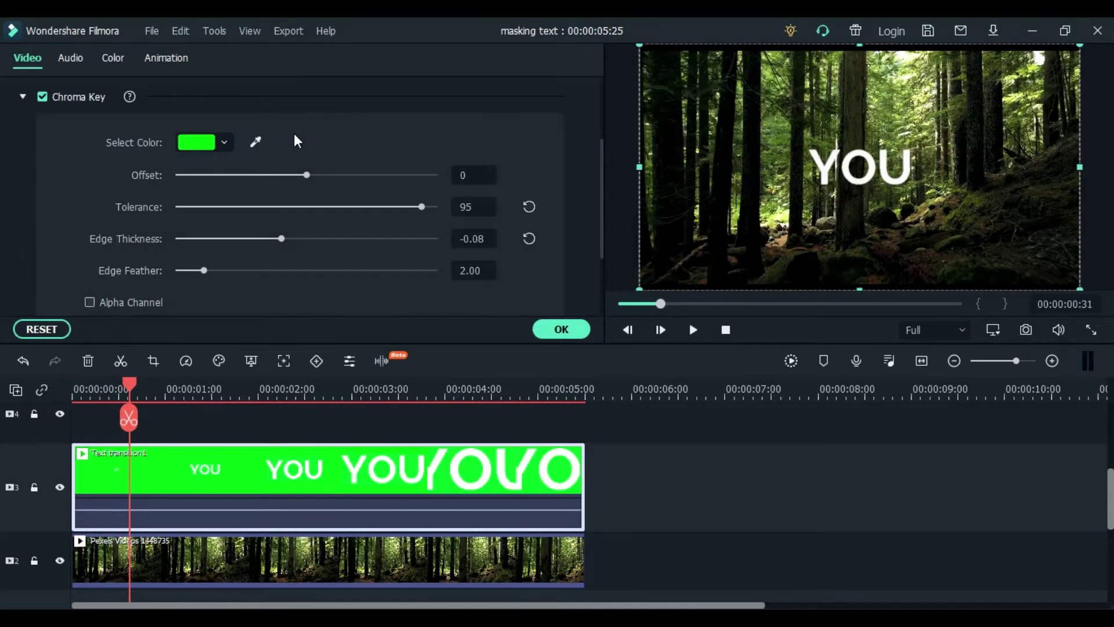
pyautogui.click(598, 199)
pyautogui.click(24, 96)
pyautogui.click(23, 119)
pyautogui.click(242, 164)
pyautogui.click(228, 357)
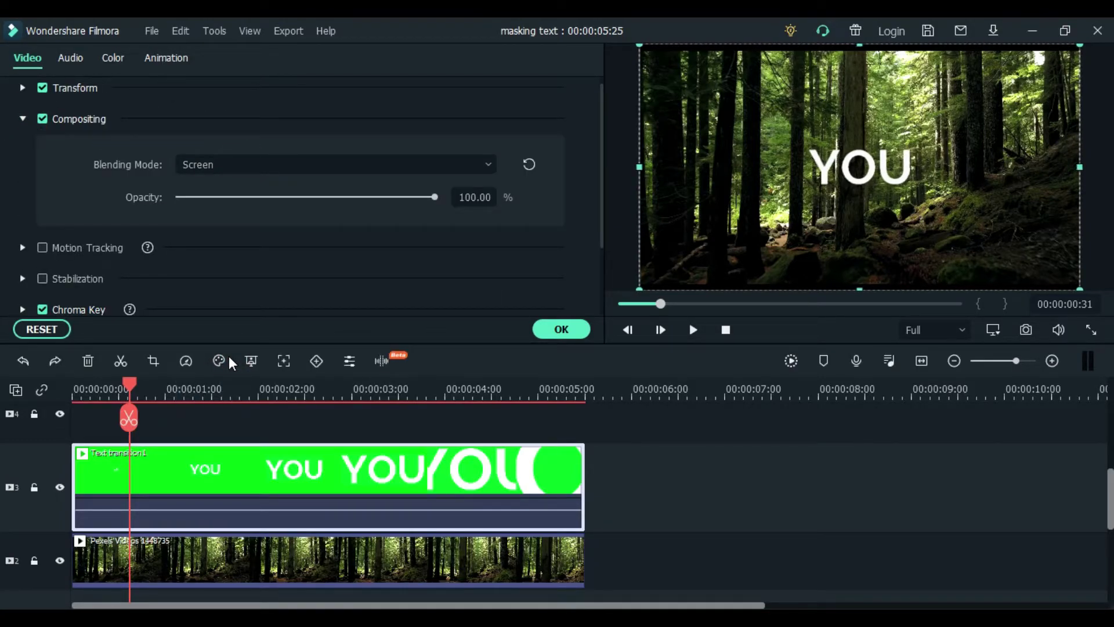
pyautogui.click(203, 412)
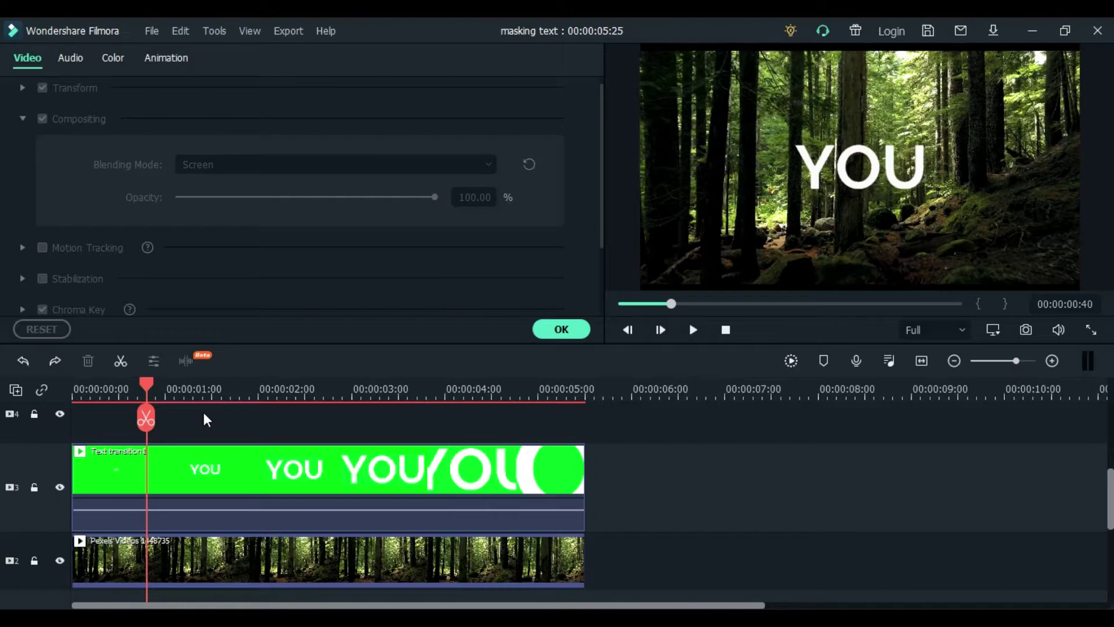
# Step frame by frame through the start of the composite to examine the text's edges over the forest
pyautogui.moveTo(135, 385); pyautogui.dragTo(39, 389)
pyautogui.press('Right')
pyautogui.press('Right')
pyautogui.press('Right')
pyautogui.press('Right')
pyautogui.press('Right')
pyautogui.press('Right')
pyautogui.press('Right')
pyautogui.press('Right')
pyautogui.press('Right')
pyautogui.press('Right')
pyautogui.press('Right')
pyautogui.press('Right')
pyautogui.press('Right')
pyautogui.press('Right')
pyautogui.press('Right')
pyautogui.press('Right')
pyautogui.press('Right')
pyautogui.press('Right')
pyautogui.press('Right')
pyautogui.press('Right')
pyautogui.press('Right')
pyautogui.press('Right')
pyautogui.press('Right')
pyautogui.press('Right')
pyautogui.press('Right')
pyautogui.press('Right')
pyautogui.press('Right')
pyautogui.press('Right')
pyautogui.press('Right')
pyautogui.press('Right')
pyautogui.press('Right')
pyautogui.press('Right')
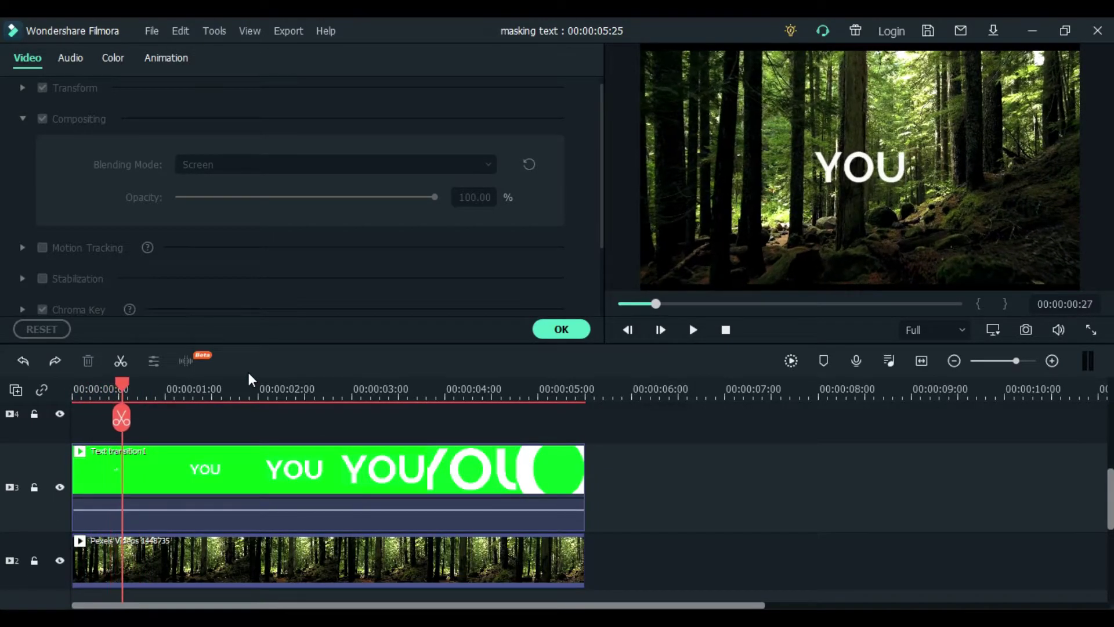
pyautogui.press('Right')
pyautogui.press('Right')
pyautogui.press('Right')
pyautogui.press('Right')
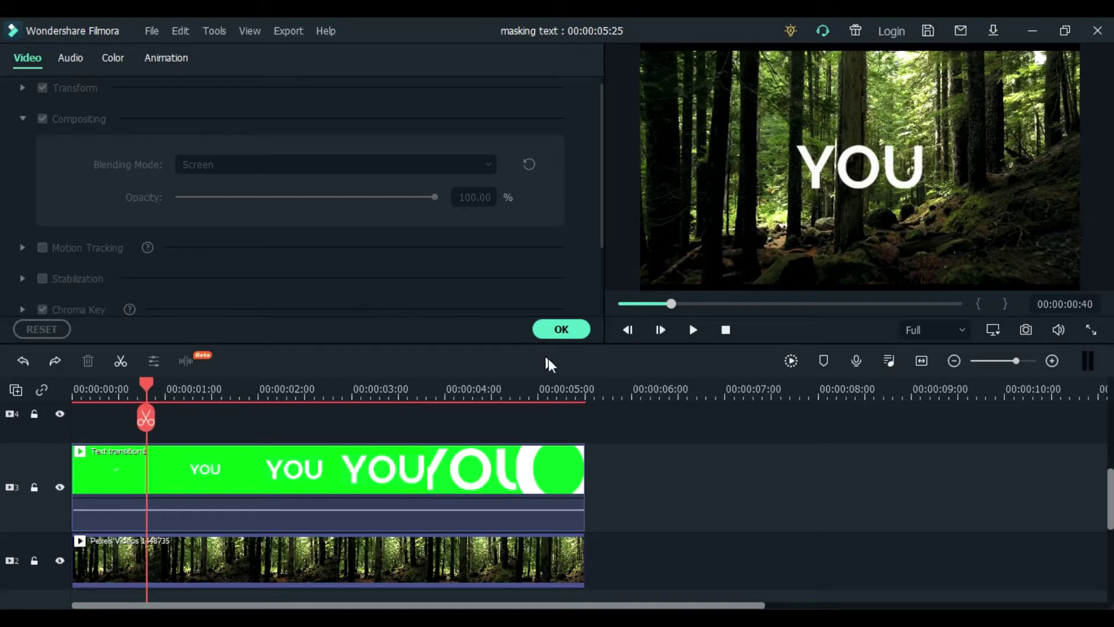
# Move the text clip up to track 4 and insert the waterfall video on track 3, with forest track 2 locked
pyautogui.click(561, 329)
pyautogui.moveTo(186, 467); pyautogui.dragTo(186, 418)
pyautogui.click(33, 561)
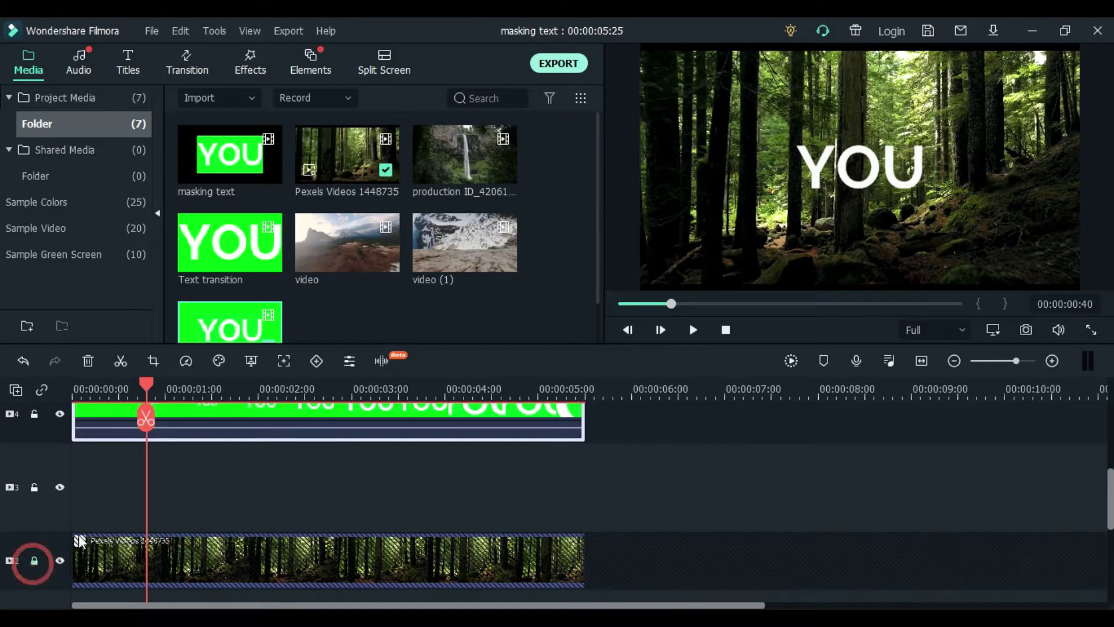
pyautogui.moveTo(464, 153); pyautogui.dragTo(78, 458)
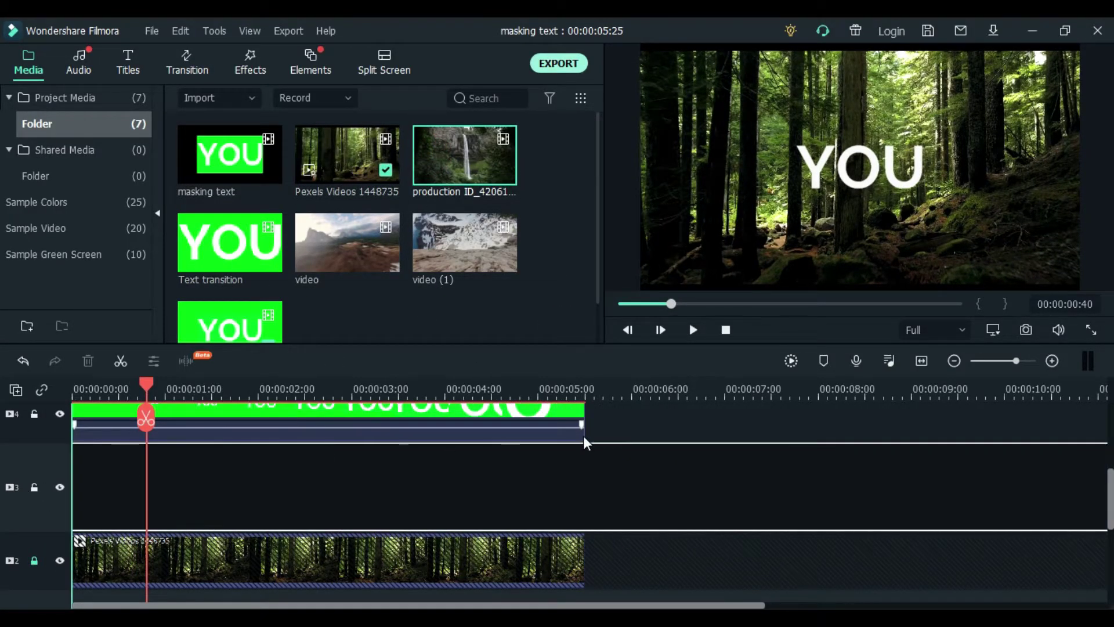
# Split the waterfall clip near 00:00:05:29, delete the remainder, and trim its end to match the text clip
pyautogui.click(593, 389)
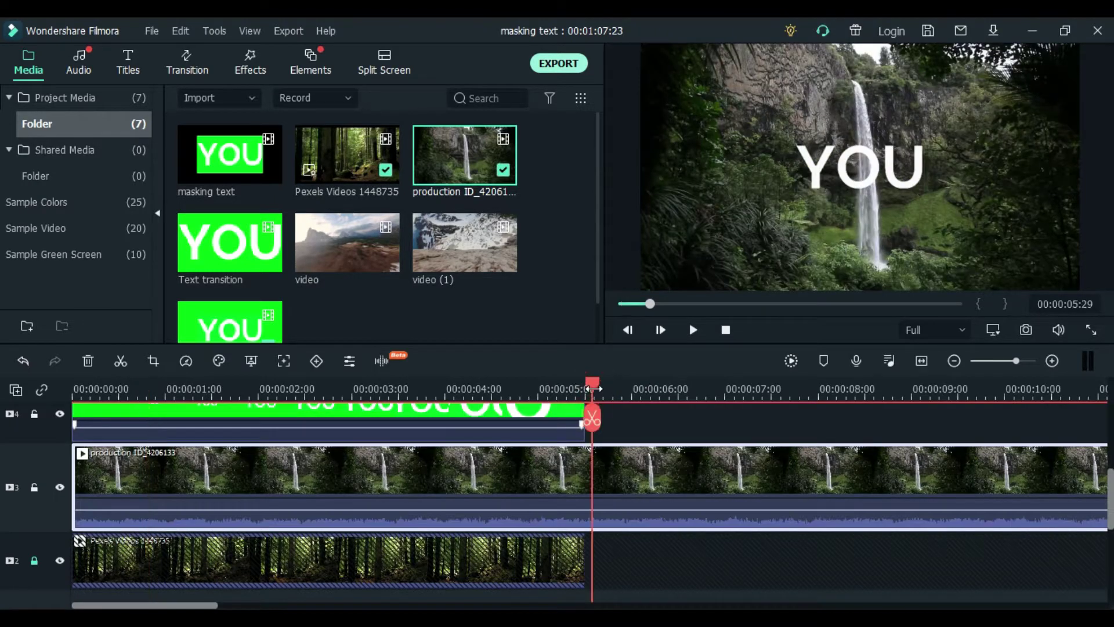
pyautogui.click(592, 417)
pyautogui.press('Delete')
pyautogui.click(586, 388)
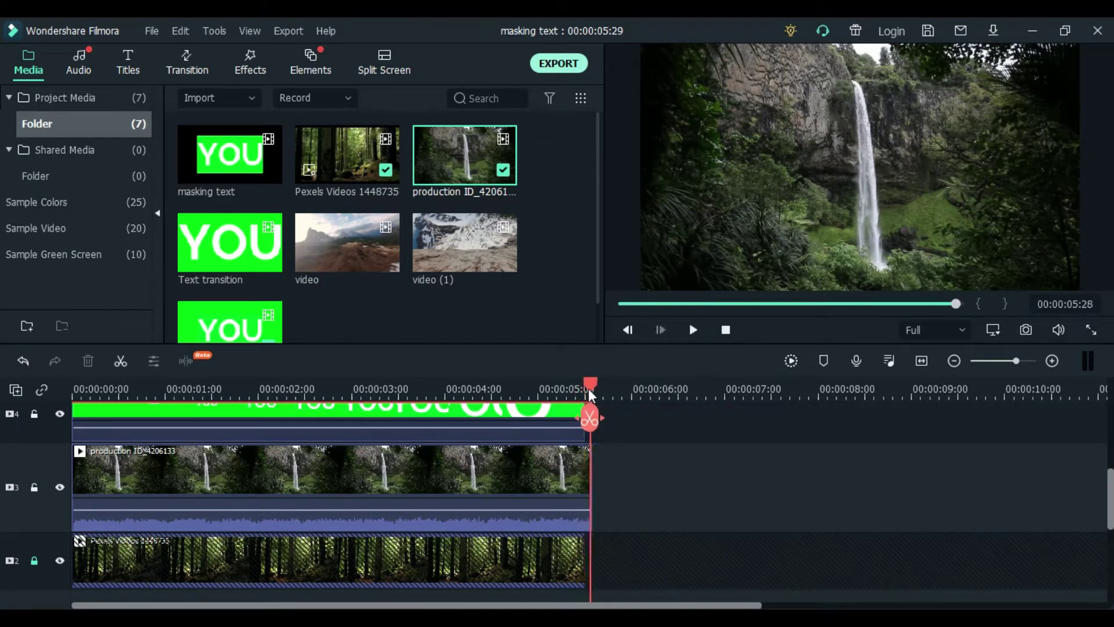
pyautogui.click(590, 490)
pyautogui.doubleClick(556, 455)
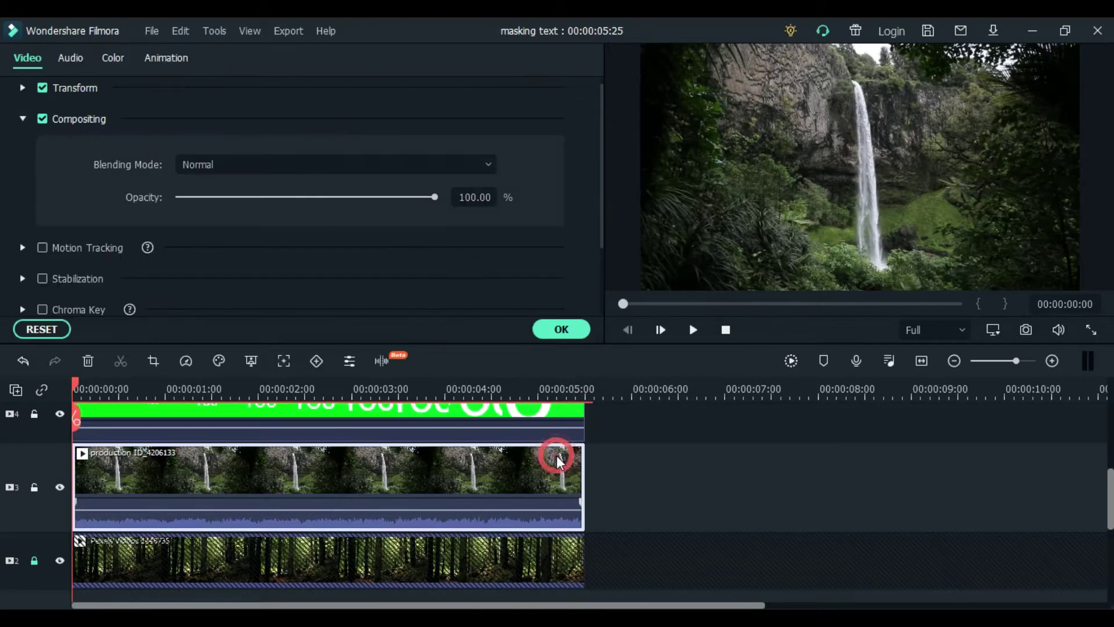
pyautogui.click(115, 59)
pyautogui.click(29, 58)
pyautogui.click(561, 329)
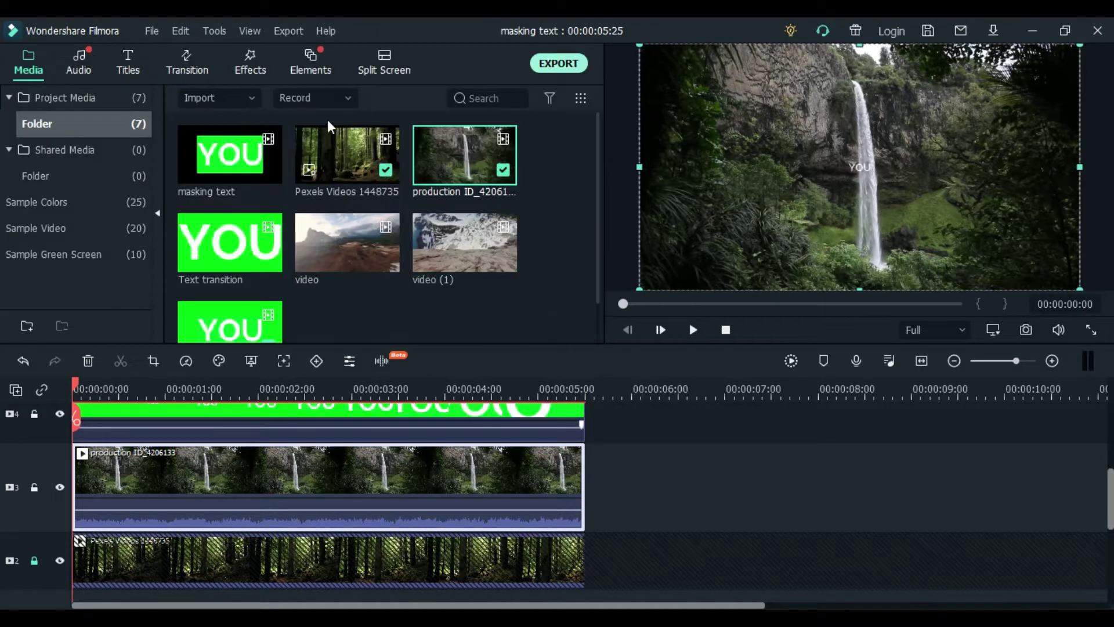
# Search the effects for "mask" and apply Image Mask to the waterfall clip on track 3
pyautogui.click(266, 74)
pyautogui.doubleClick(110, 139)
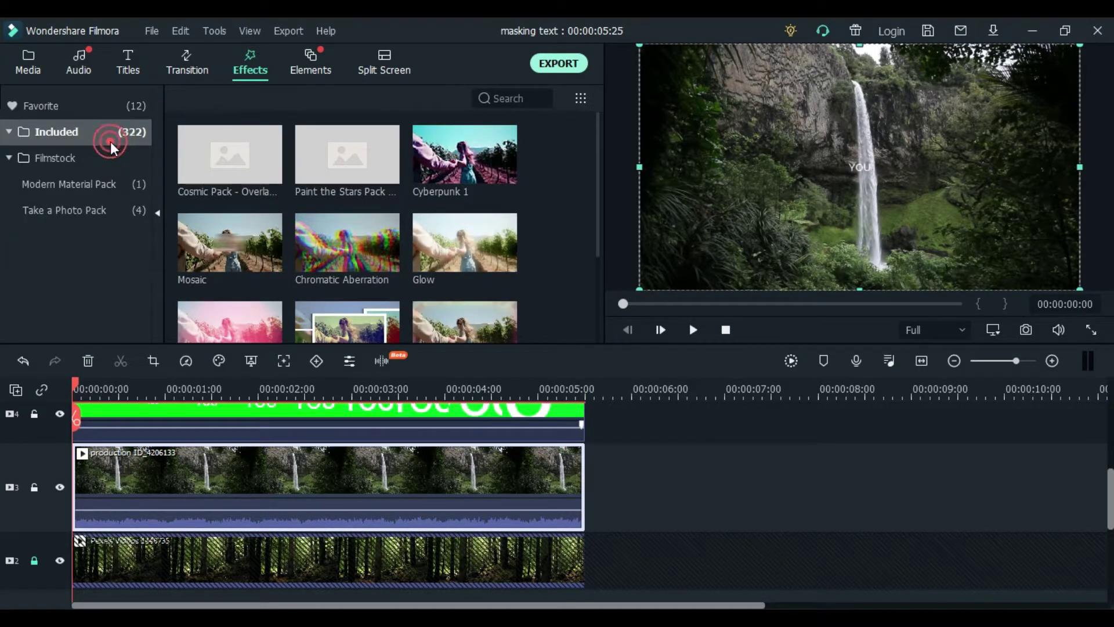
pyautogui.click(511, 96)
pyautogui.write('mask')
pyautogui.moveTo(247, 154); pyautogui.dragTo(413, 455)
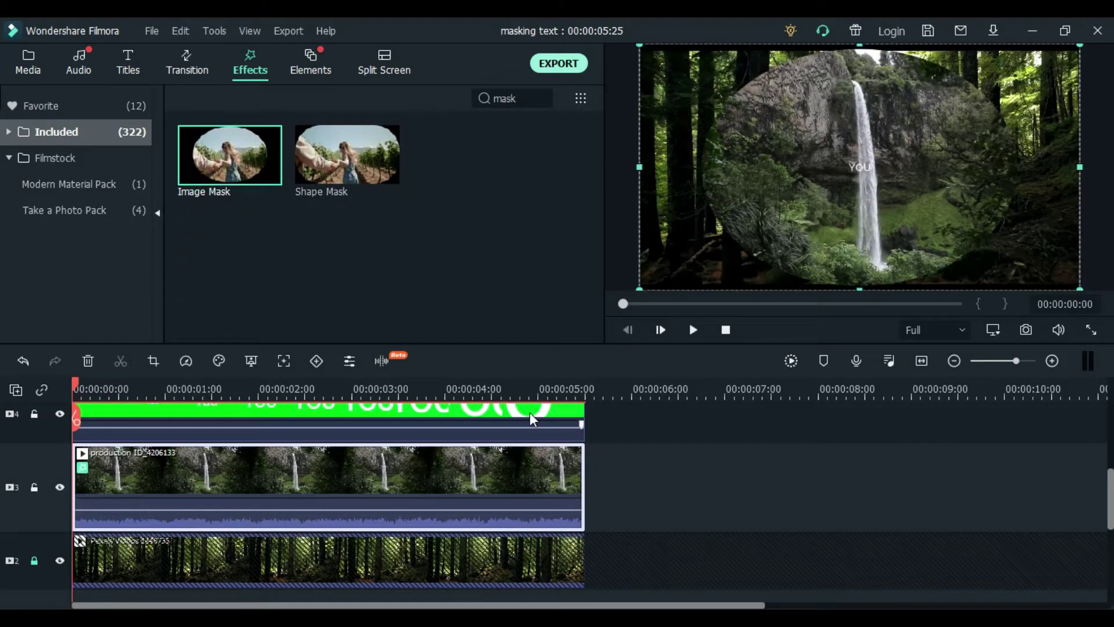
# Split the waterfall clip at 00:00:04:26, where the O is almost as tall as the frame
pyautogui.click(576, 388)
pyautogui.moveTo(576, 382); pyautogui.dragTo(544, 386)
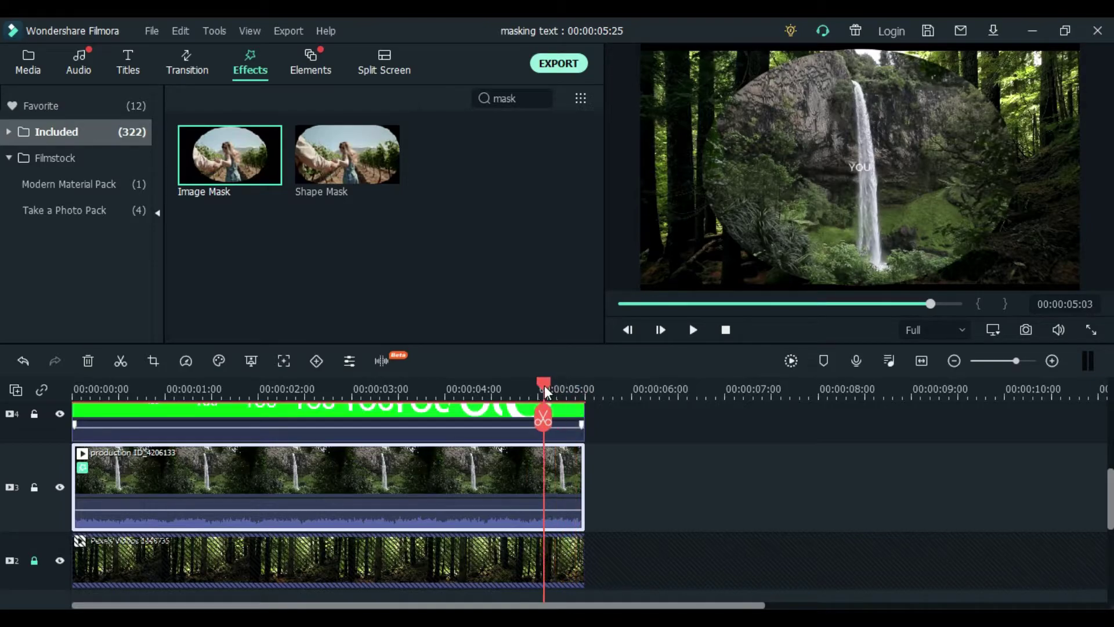
pyautogui.press('Left')
pyautogui.press('Left')
pyautogui.moveTo(544, 385); pyautogui.dragTo(500, 389)
pyautogui.press('Left')
pyautogui.press('Left')
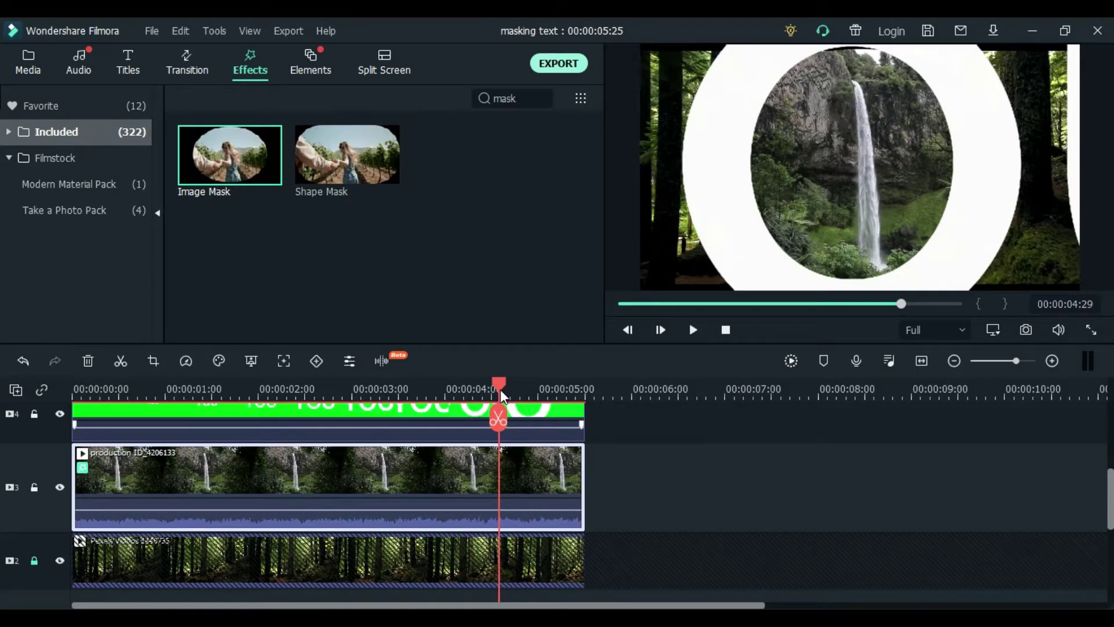
pyautogui.press('Left')
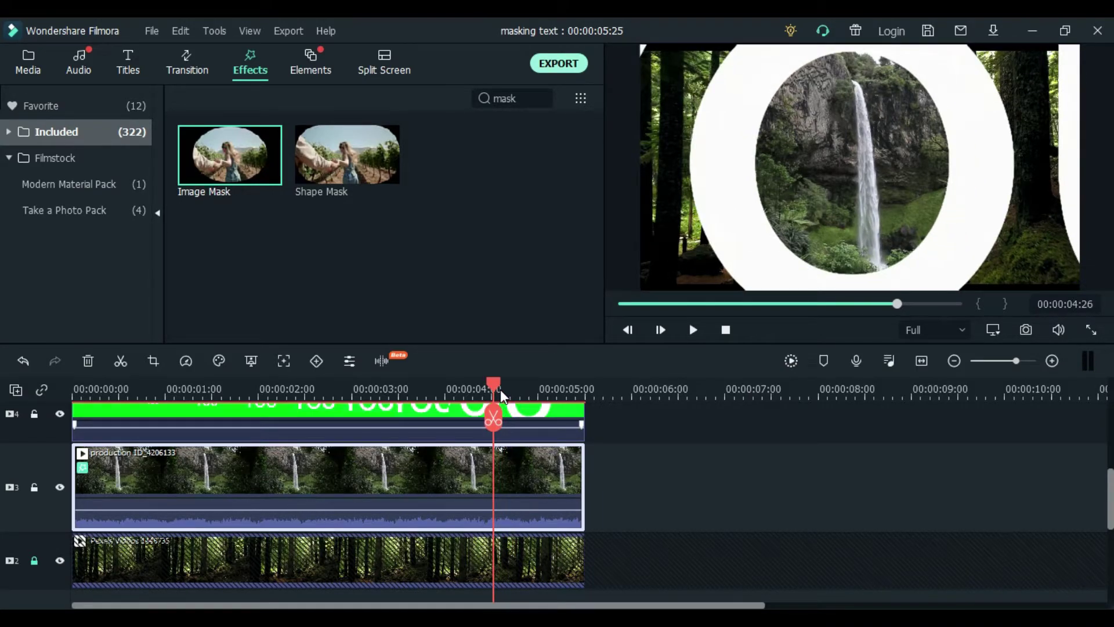
pyautogui.click(498, 415)
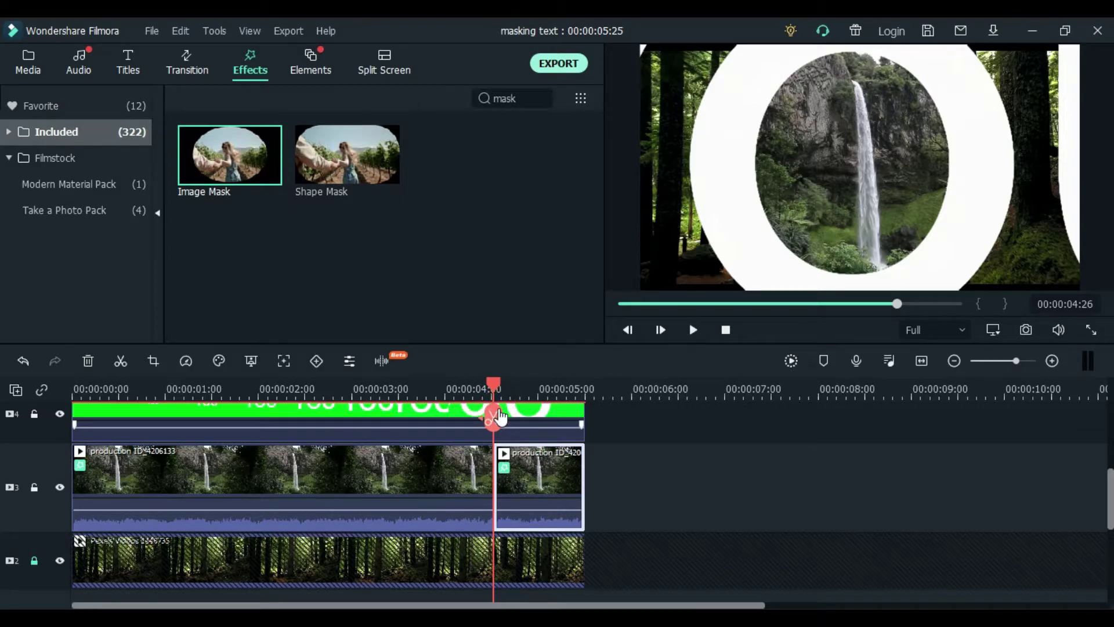
# Step backward frame by frame from 00:00:04:26 to examine how the waterfall mask sits behind the O
pyautogui.press('Left')
pyautogui.press('Left')
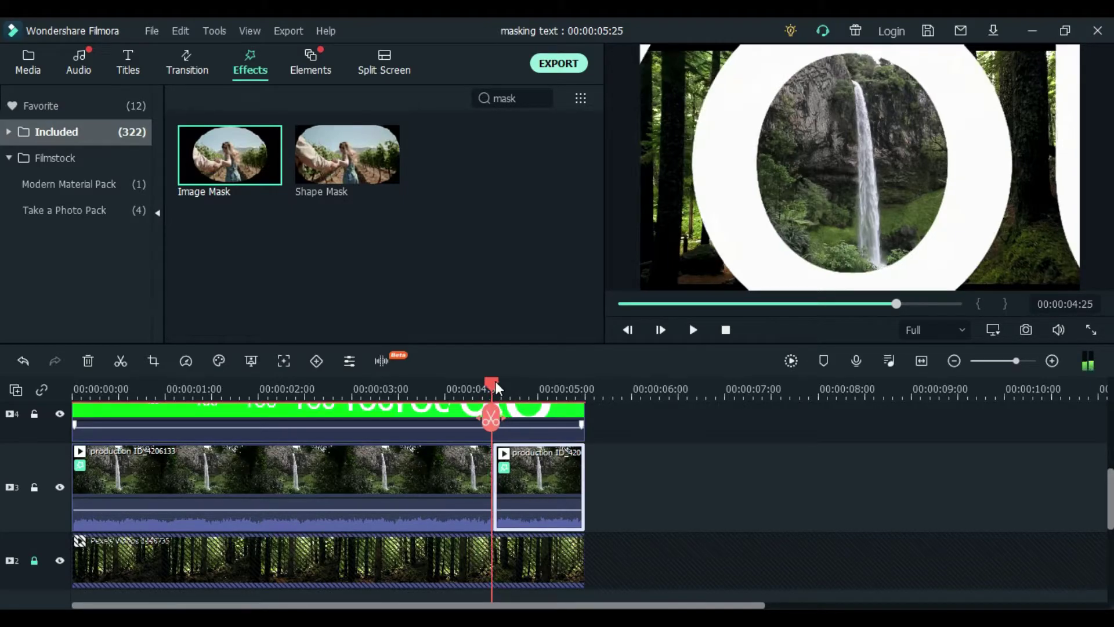
pyautogui.press('Left')
pyautogui.press('Left')
pyautogui.press('Left')
pyautogui.press('Left')
pyautogui.press('Left')
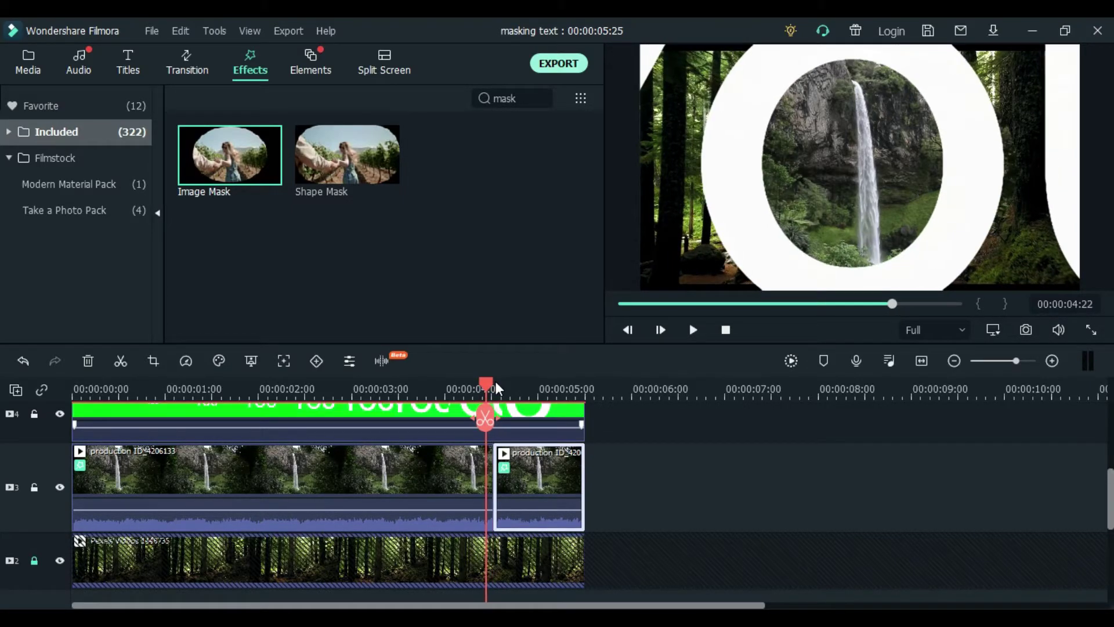
pyautogui.press('Left')
pyautogui.press('Left')
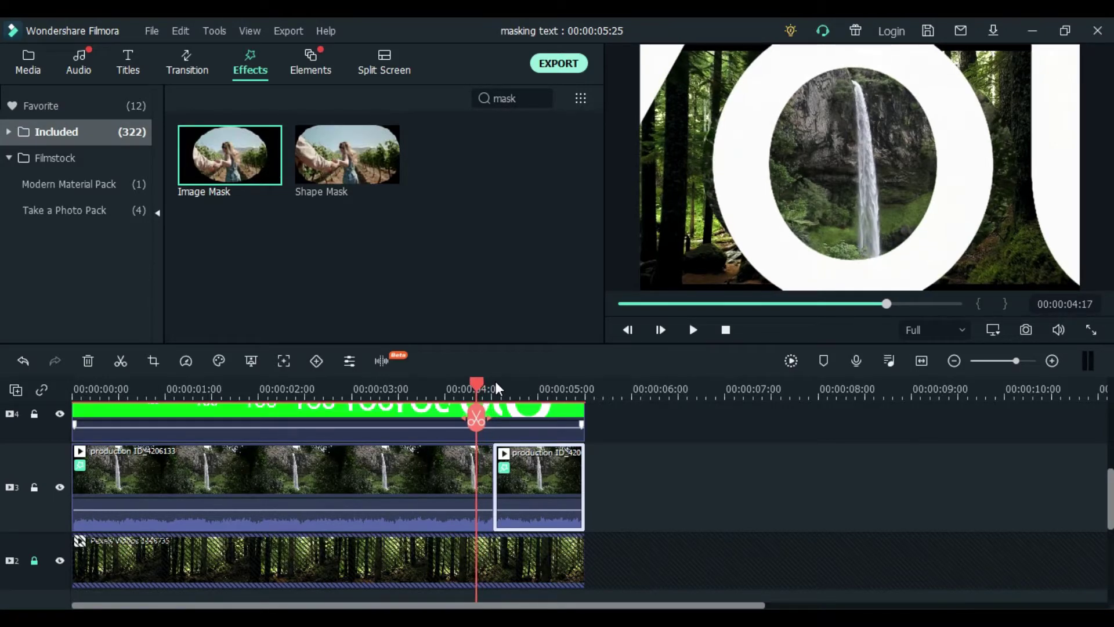
pyautogui.press('Left')
pyautogui.press('Left')
pyautogui.press('Left')
pyautogui.press('Left')
pyautogui.press('Left')
pyautogui.press('Left')
pyautogui.press('Left')
pyautogui.press('Left')
pyautogui.press('Left')
pyautogui.press('Left')
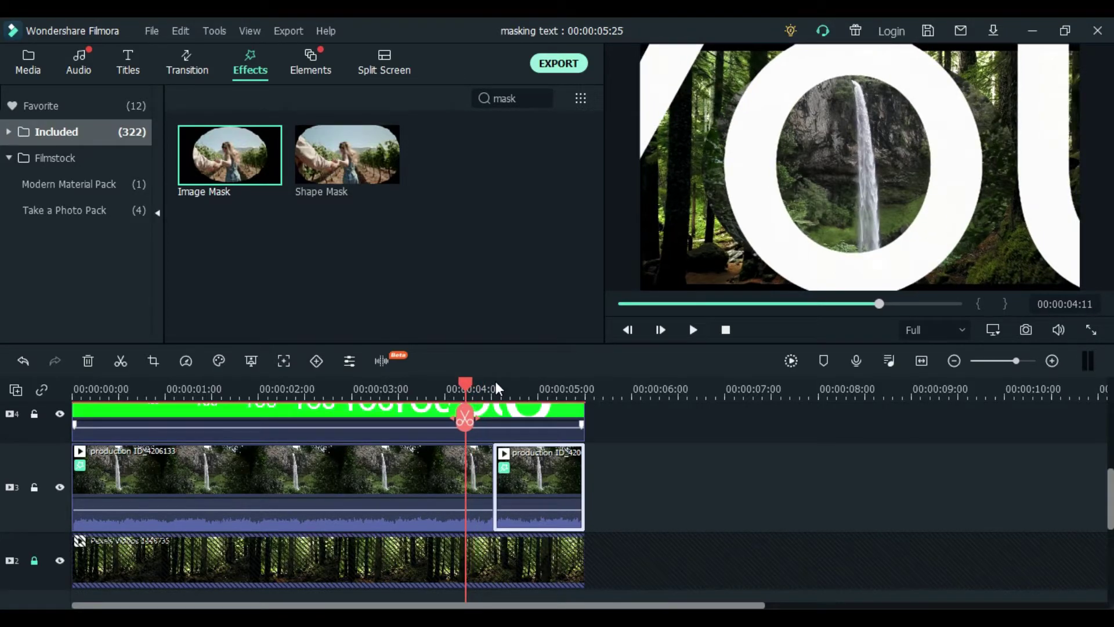
# At 00:00:03:40, set the first waterfall segment's Image Mask to width 59 and height 82
pyautogui.moveTo(453, 385); pyautogui.dragTo(427, 385)
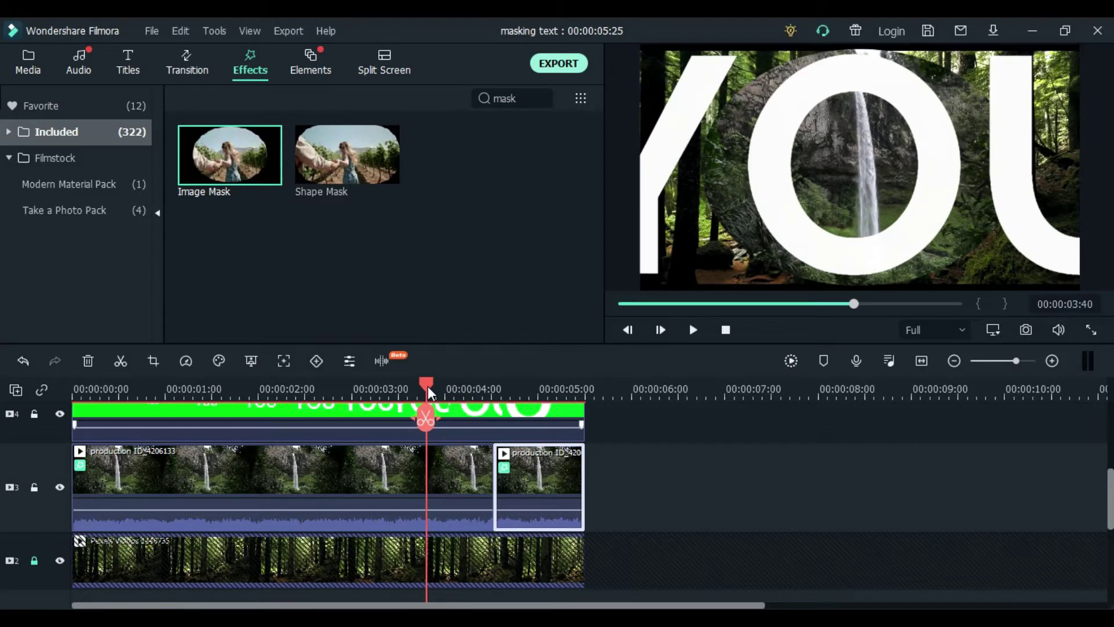
pyautogui.doubleClick(383, 446)
pyautogui.moveTo(594, 169); pyautogui.dragTo(604, 270)
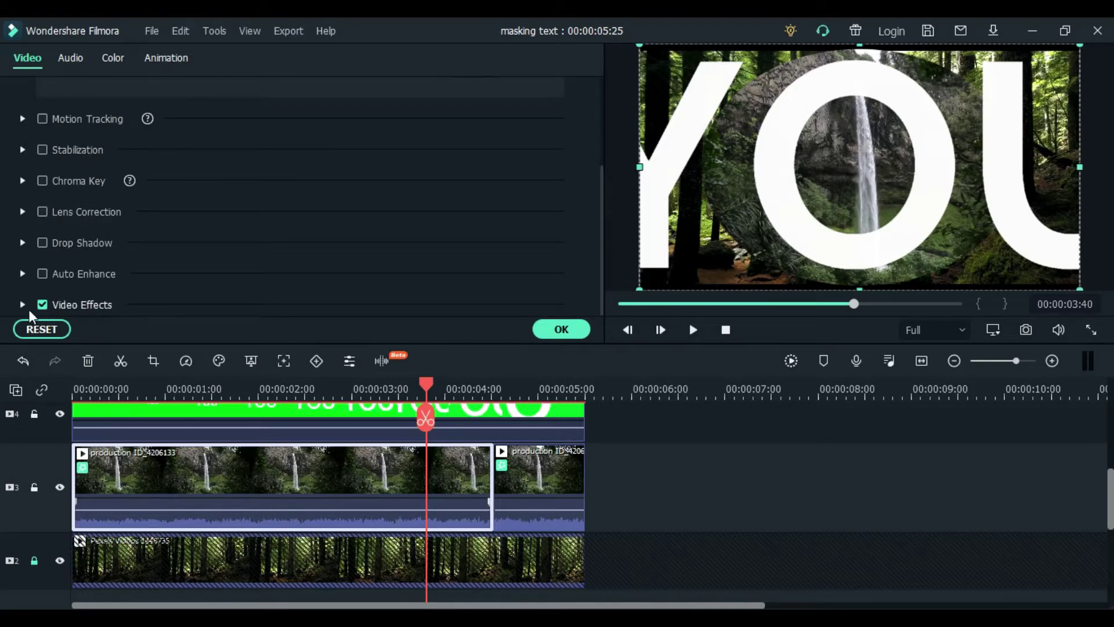
pyautogui.moveTo(591, 155); pyautogui.dragTo(601, 290)
pyautogui.moveTo(413, 289); pyautogui.dragTo(324, 286)
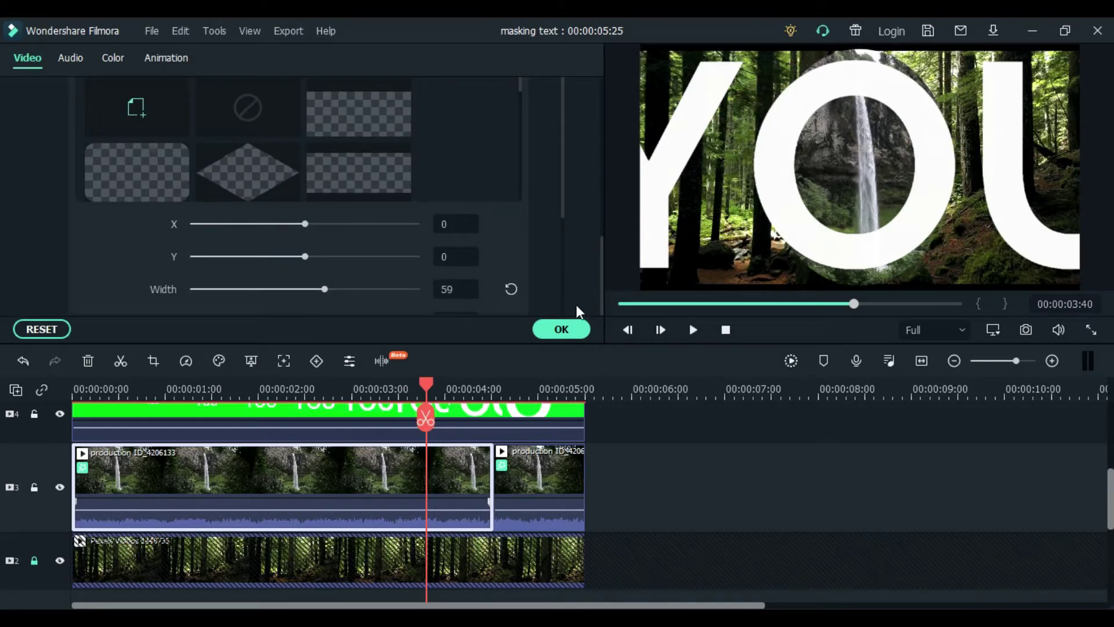
pyautogui.scroll(-2, 563, 272)
pyautogui.scroll(-1, 563, 273)
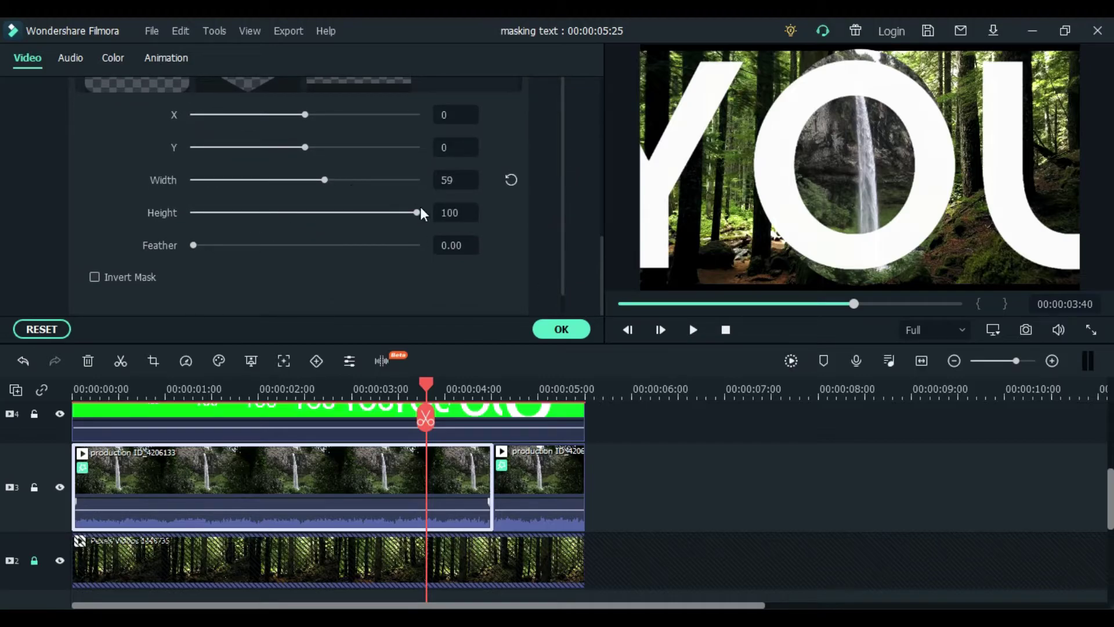
pyautogui.moveTo(388, 213); pyautogui.dragTo(376, 213)
# Refine the first waterfall segment's mask to width 55 and height 79 at 00:00:03:32, and split the clip there
pyautogui.moveTo(428, 387); pyautogui.dragTo(413, 383)
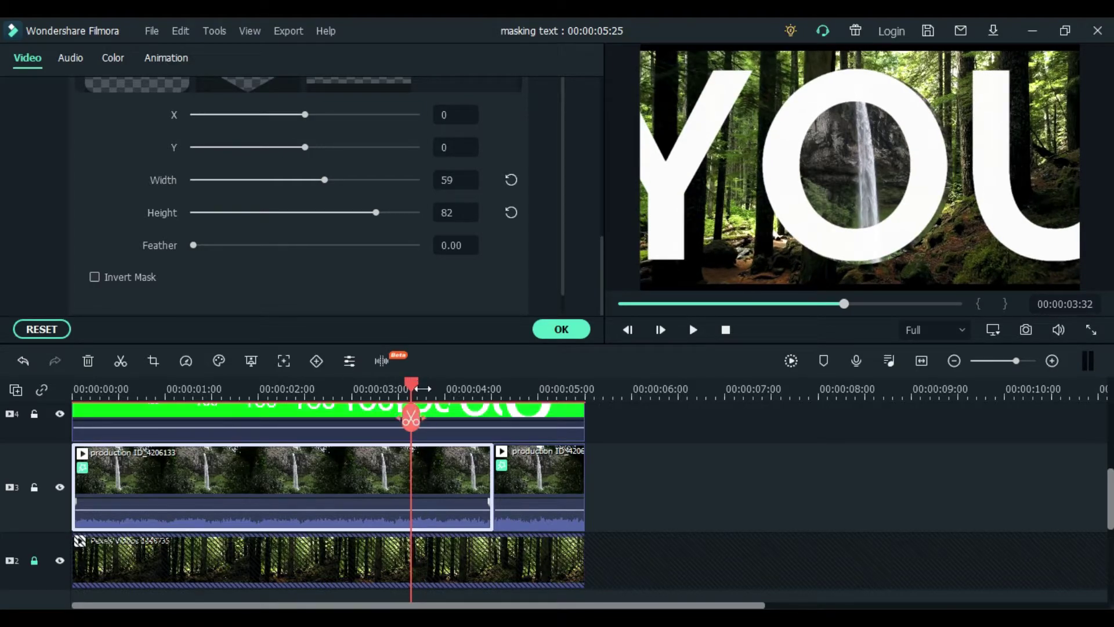
pyautogui.click(994, 329)
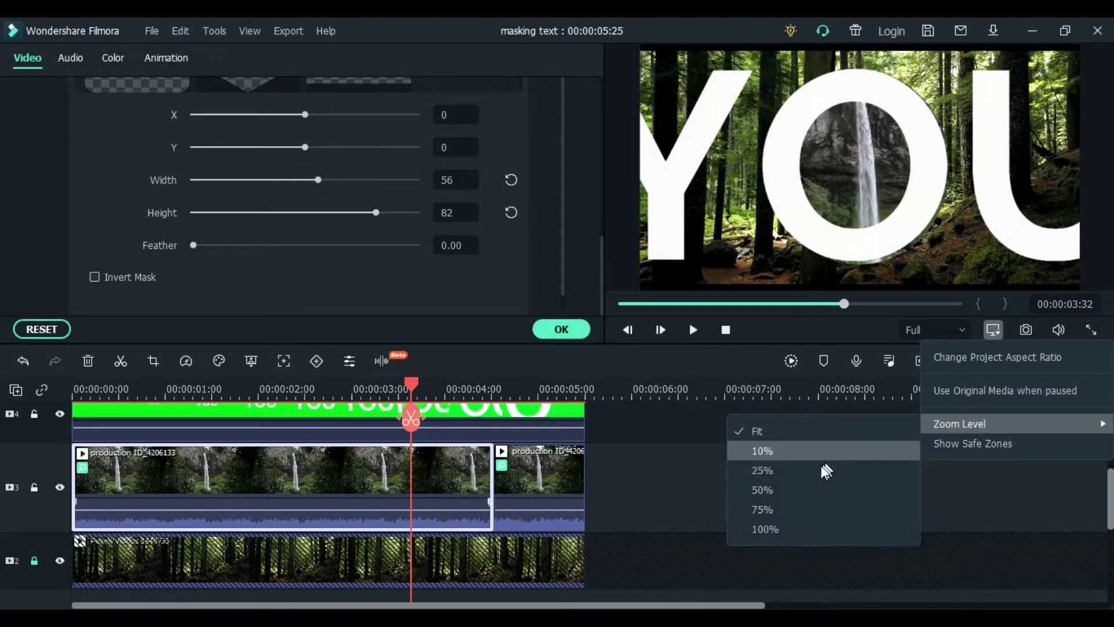
pyautogui.click(833, 461)
pyautogui.moveTo(699, 218); pyautogui.dragTo(695, 225)
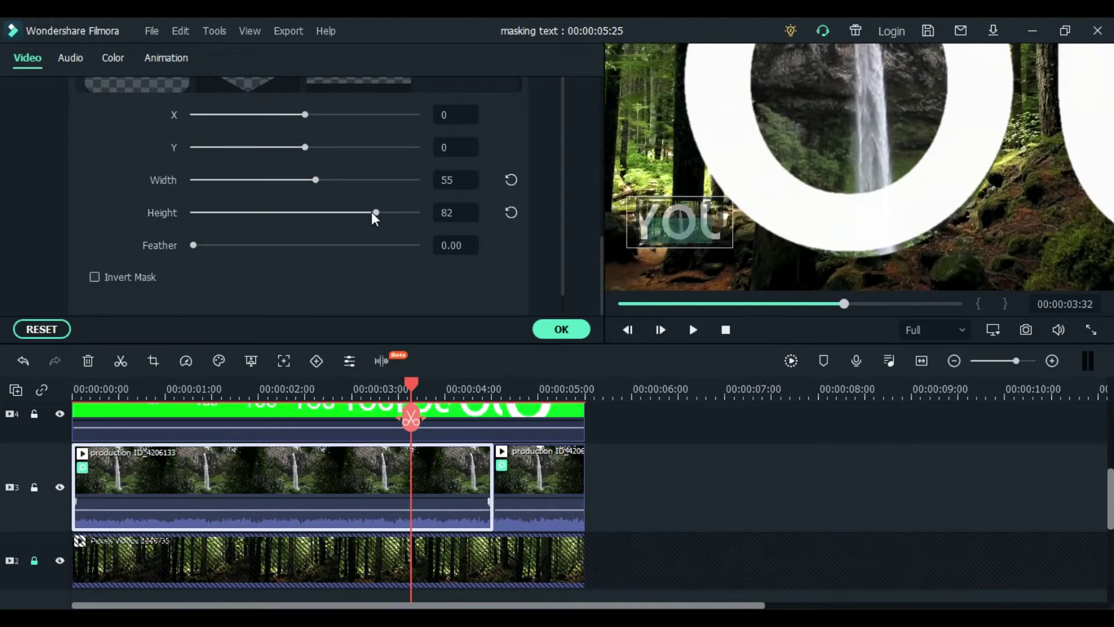
pyautogui.click(372, 211)
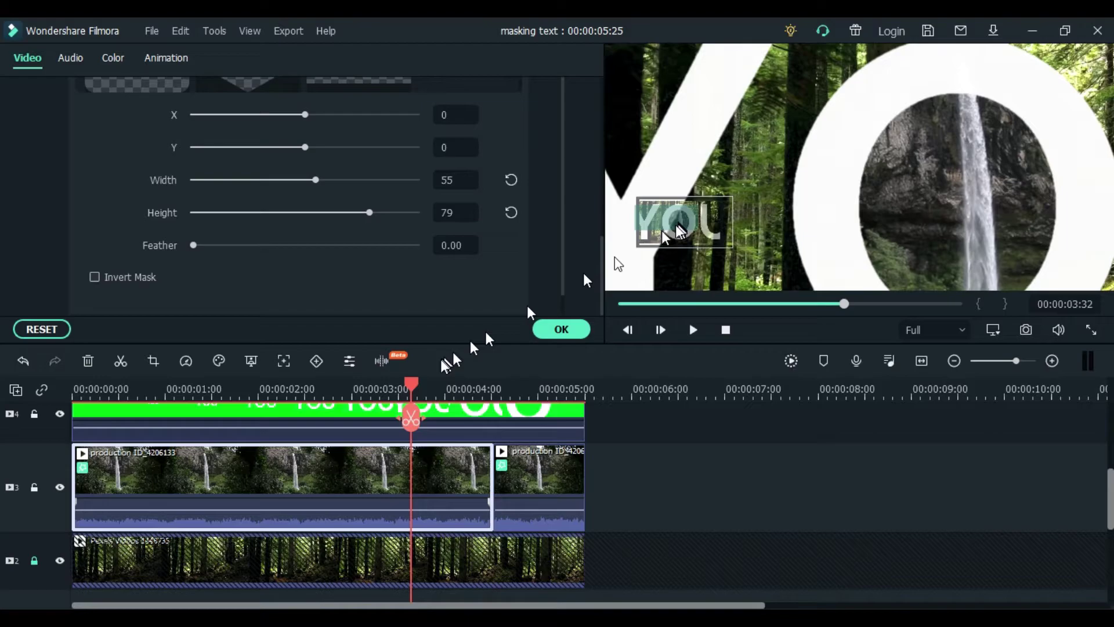
pyautogui.click(420, 416)
pyautogui.click(993, 330)
pyautogui.click(970, 417)
pyautogui.click(754, 428)
# Split the waterfall clip at 00:00:04:16 and set the mask of the segment after the cut to width 56 and height 90
pyautogui.click(610, 421)
pyautogui.press('space')
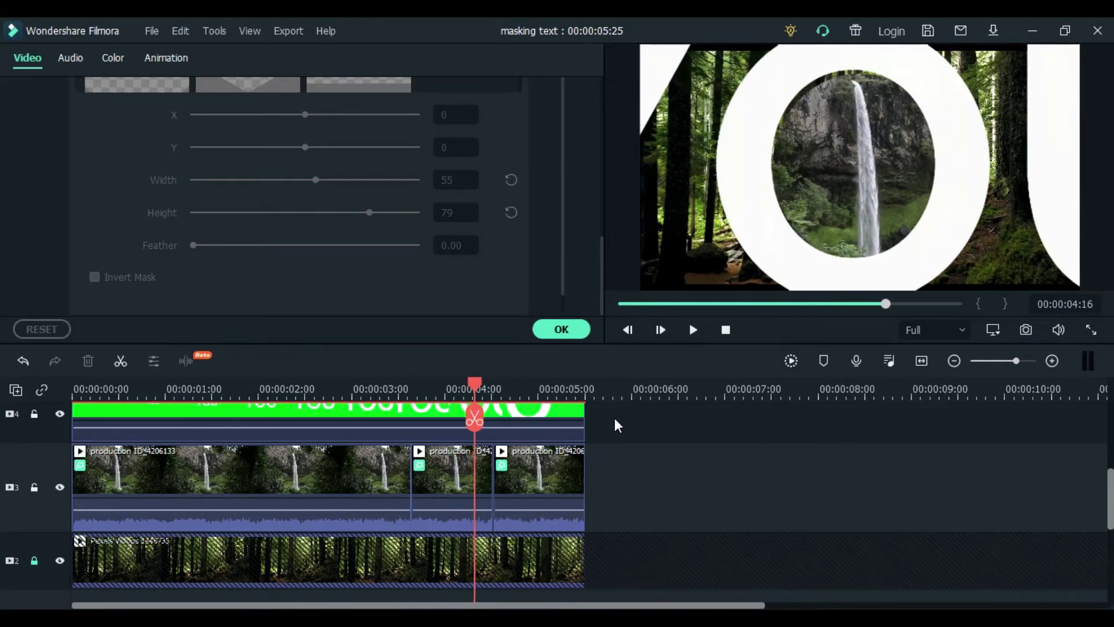
pyautogui.press('space')
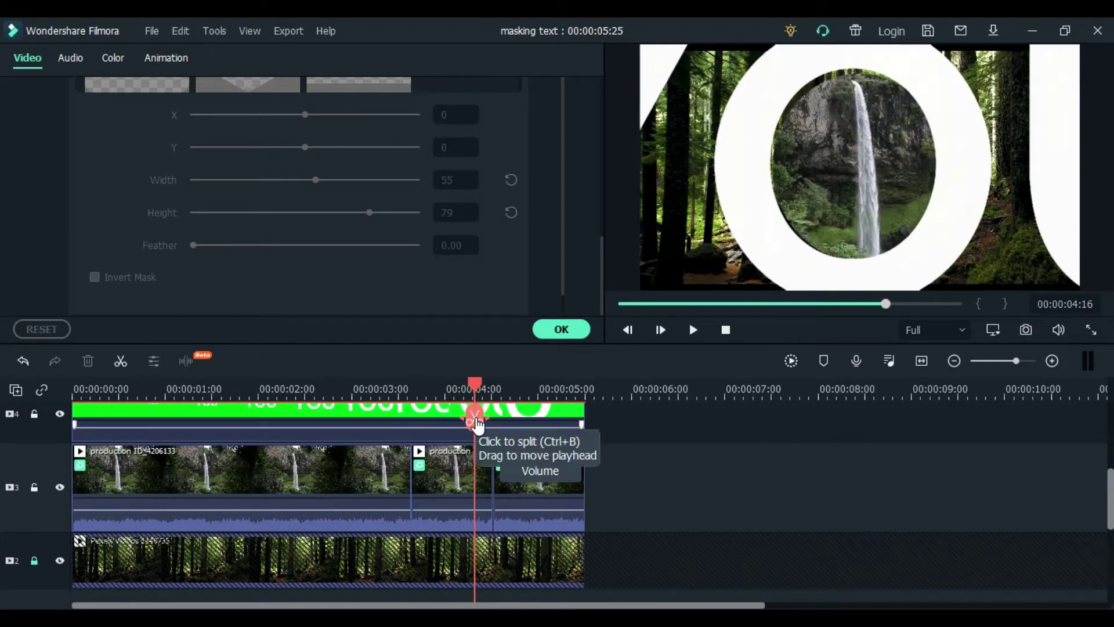
pyautogui.click(476, 419)
pyautogui.moveTo(322, 178); pyautogui.dragTo(323, 179)
pyautogui.moveTo(369, 213); pyautogui.dragTo(381, 214)
# Split the waterfall clip at 00:00:04:25 and set the short segment's mask to width 78 and height 99
pyautogui.click(627, 456)
pyautogui.press('space')
pyautogui.press('space')
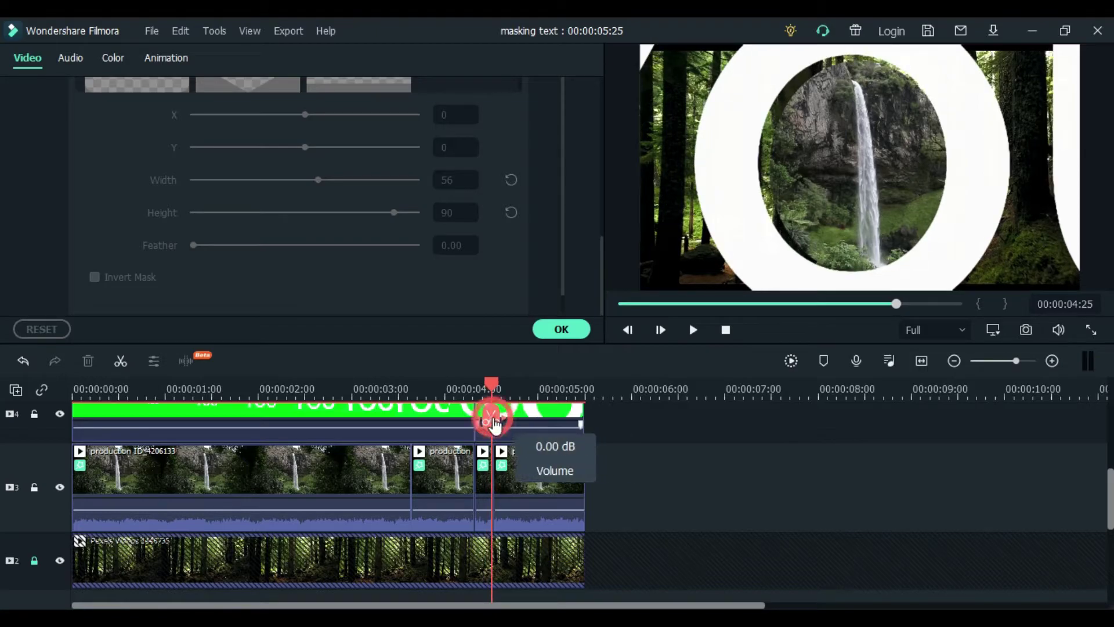
pyautogui.click(493, 420)
pyautogui.moveTo(523, 387); pyautogui.dragTo(780, 387)
pyautogui.moveTo(318, 180); pyautogui.dragTo(371, 180)
pyautogui.moveTo(402, 214); pyautogui.dragTo(416, 214)
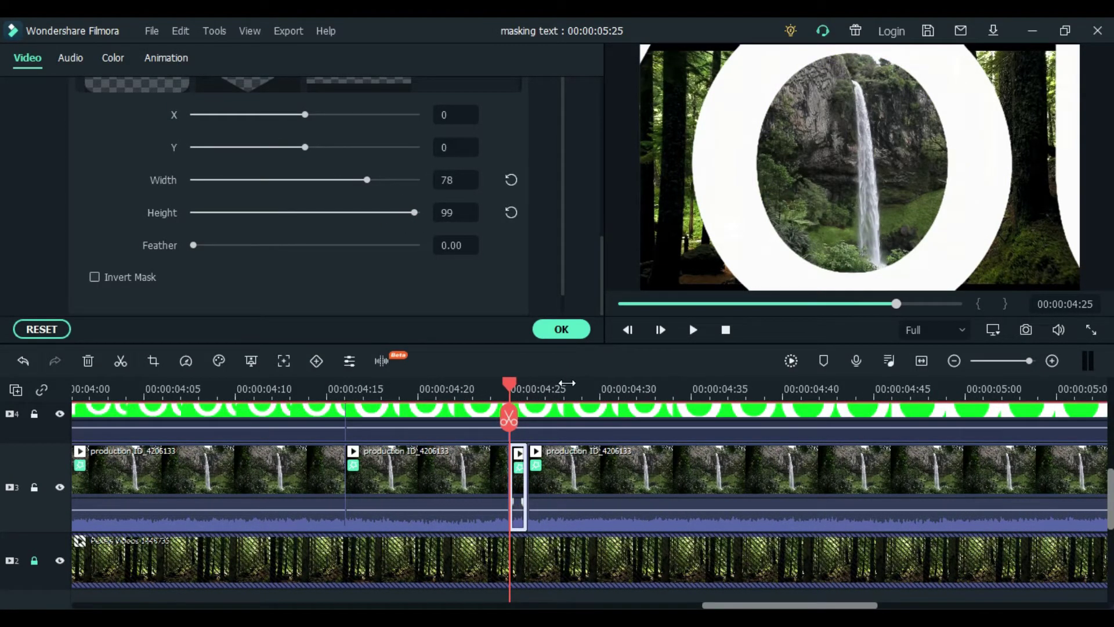
# Step frame by frame between 00:00:04:25 and 00:00:04:32 to examine the waterfall mask against the O's outer edge
pyautogui.moveTo(567, 384); pyautogui.dragTo(464, 386)
pyautogui.click(871, 472)
pyautogui.click(1002, 445)
pyautogui.press('Right')
pyautogui.press('Right')
pyautogui.press('Right')
pyautogui.press('Right')
pyautogui.press('Right')
pyautogui.press('Right')
pyautogui.press('Right')
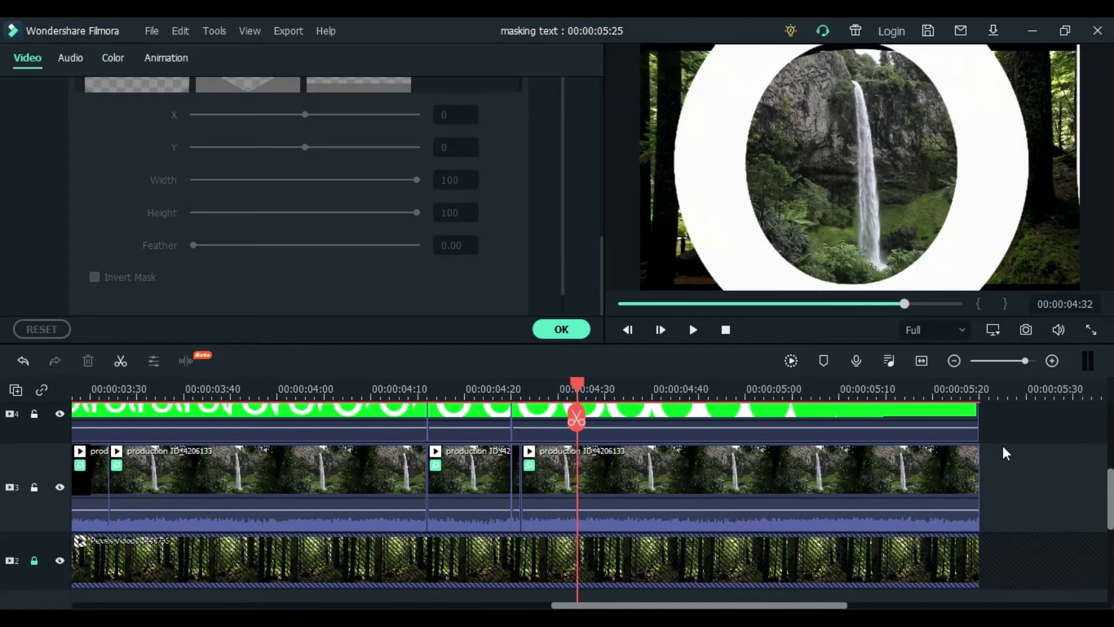
pyautogui.press('Left')
pyautogui.press('Left')
pyautogui.press('Left')
pyautogui.press('Left')
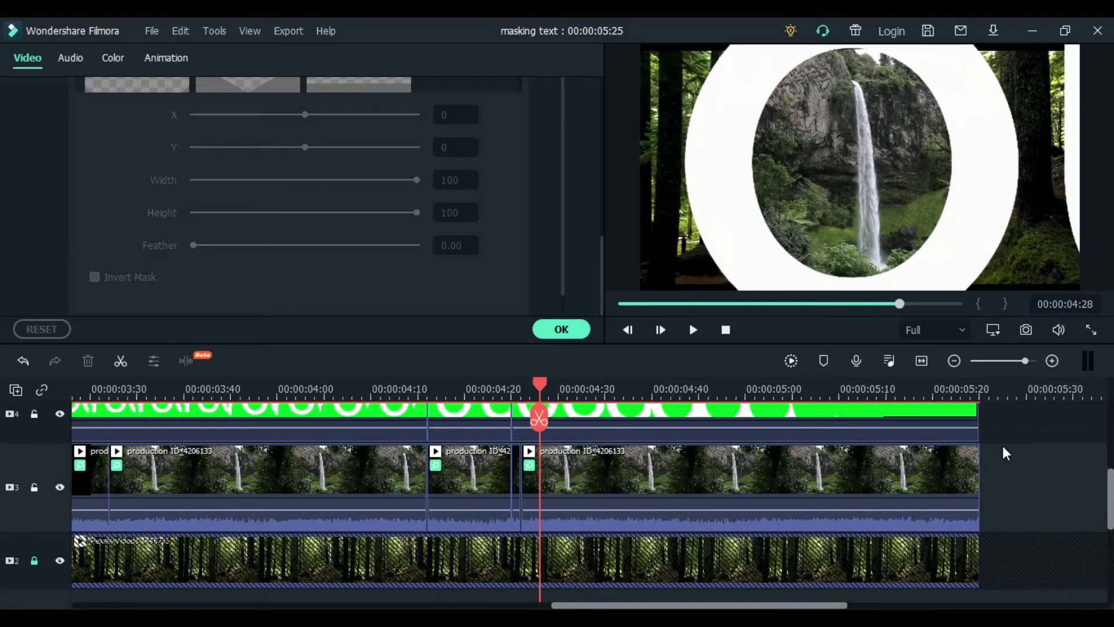
pyautogui.press('Left')
# Apply the Shape Mask effect to the waterfall segment starting at 00:00:04:27 and set its width to 65
pyautogui.rightClick(565, 434)
pyautogui.click(864, 89)
pyautogui.click(562, 329)
pyautogui.moveTo(353, 164); pyautogui.dragTo(563, 473)
pyautogui.doubleClick(563, 473)
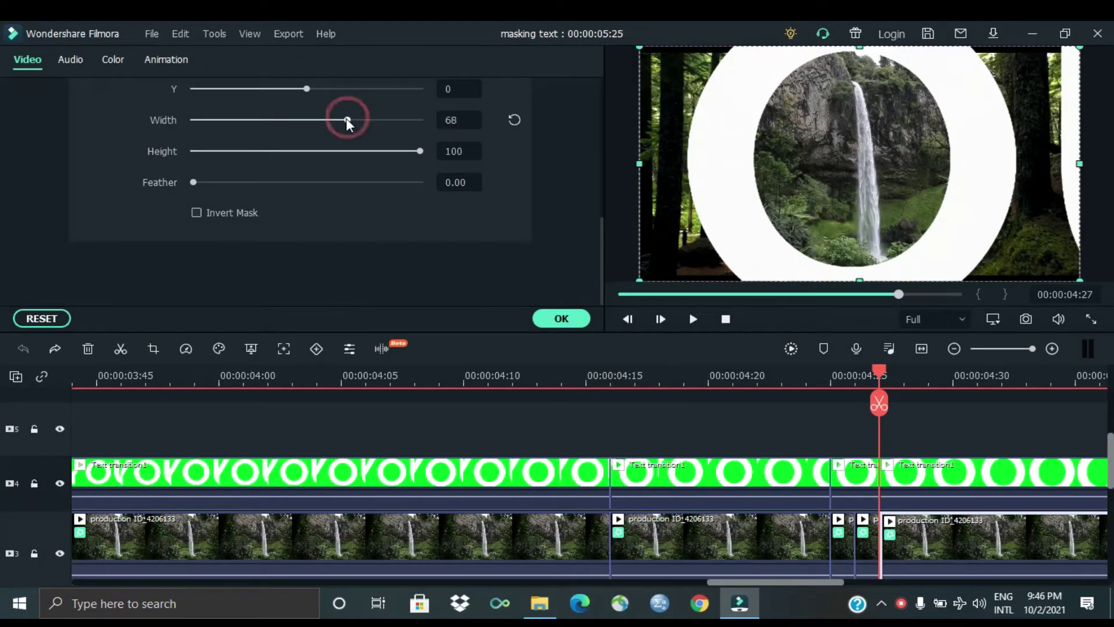
pyautogui.moveTo(347, 120); pyautogui.dragTo(340, 120)
pyautogui.click(944, 410)
# Split the waterfall clip at 00:00:04:39 and widen the mask of the segment after the cut
pyautogui.press('space')
pyautogui.press('space')
pyautogui.moveTo(852, 376); pyautogui.dragTo(659, 376)
pyautogui.click(659, 403)
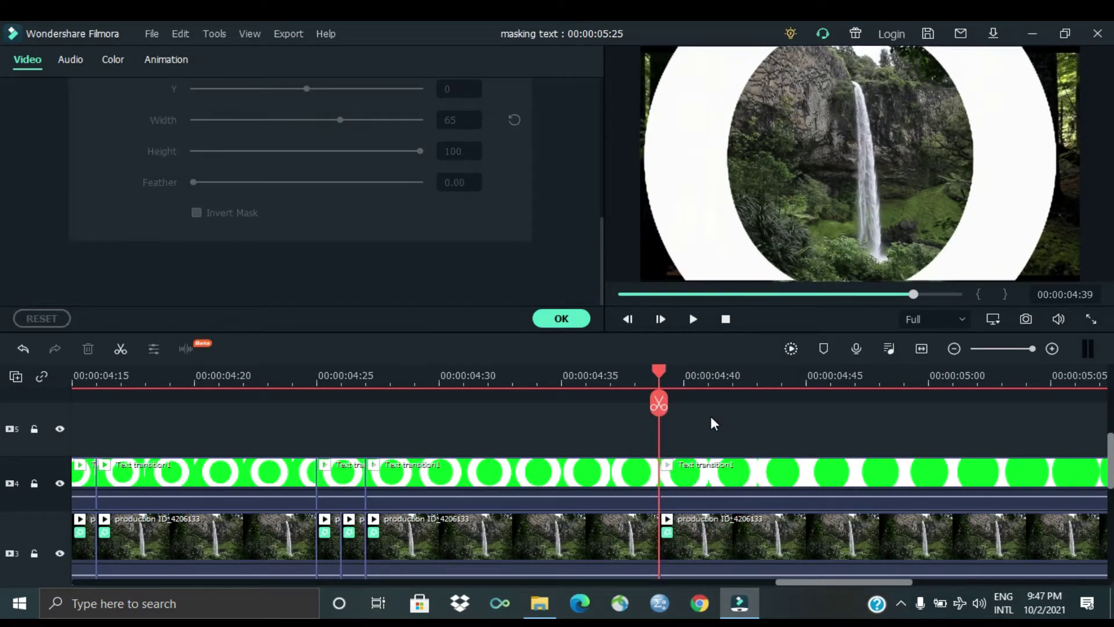
pyautogui.click(829, 534)
pyautogui.moveTo(340, 120); pyautogui.dragTo(392, 120)
pyautogui.click(766, 411)
# Find the frame where the O outgrows the mask and split the waterfall clip at 00:00:04:46
pyautogui.press('Right')
pyautogui.press('Right')
pyautogui.press('Right')
pyautogui.press('Right')
pyautogui.press('Right')
pyautogui.press('Right')
pyautogui.press('Right')
pyautogui.press('Right')
pyautogui.press('Right')
pyautogui.press('Left')
pyautogui.press('Right')
pyautogui.press('Left')
pyautogui.press('Right')
pyautogui.moveTo(862, 398); pyautogui.dragTo(839, 398)
pyautogui.click(836, 400)
# Set the mask width of the waterfall segment after 00:00:04:46 to 94
pyautogui.click(853, 537)
pyautogui.moveTo(392, 120); pyautogui.dragTo(400, 120)
pyautogui.click(849, 429)
pyautogui.press('Right')
pyautogui.press('Right')
pyautogui.press('Right')
pyautogui.press('Left')
pyautogui.press('Left')
pyautogui.press('Left')
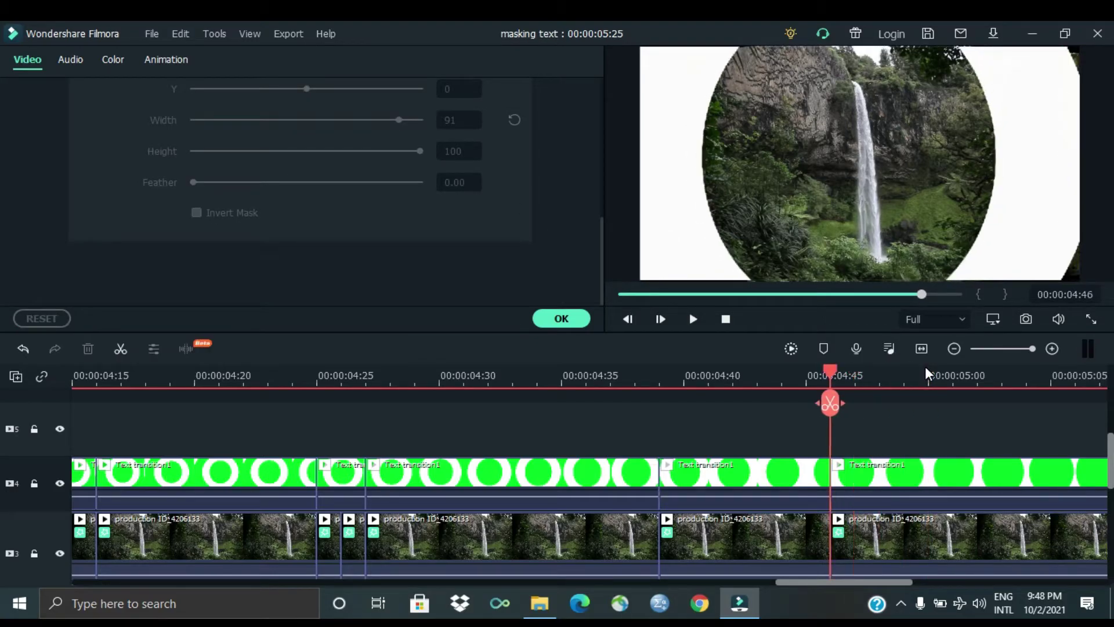
pyautogui.click(869, 527)
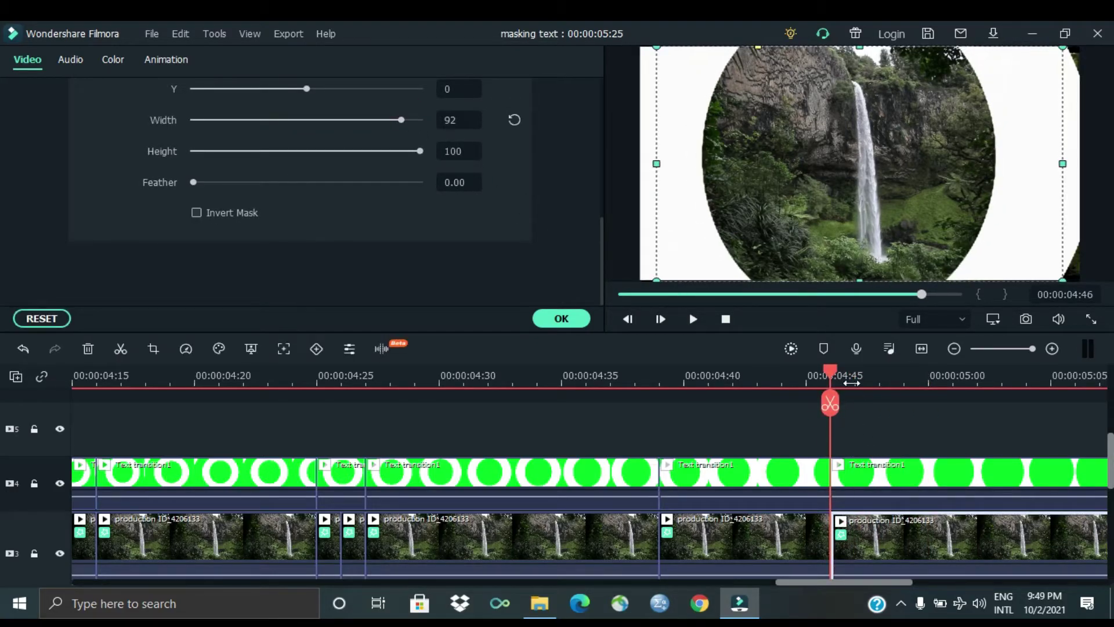
pyautogui.click(896, 443)
pyautogui.click(883, 531)
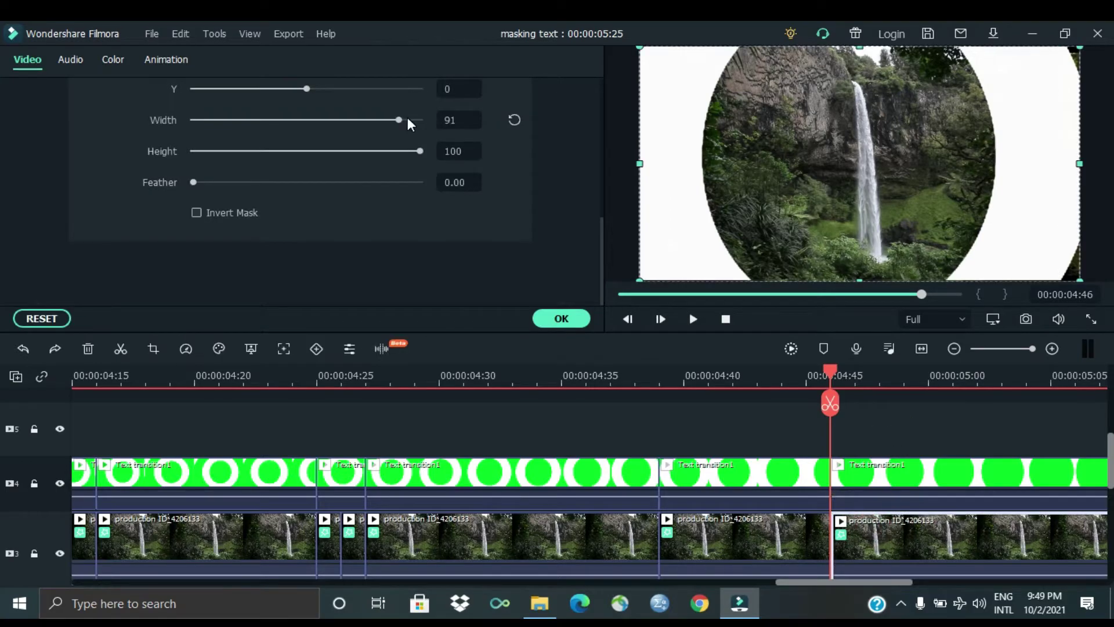
pyautogui.click(408, 120)
pyautogui.click(878, 408)
# Split the waterfall clip at 00:00:04:47 and remove the mask effect from the remaining segment
pyautogui.press('Right')
pyautogui.press('Right')
pyautogui.press('Right')
pyautogui.press('Left')
pyautogui.press('Left')
pyautogui.click(854, 402)
pyautogui.click(899, 560)
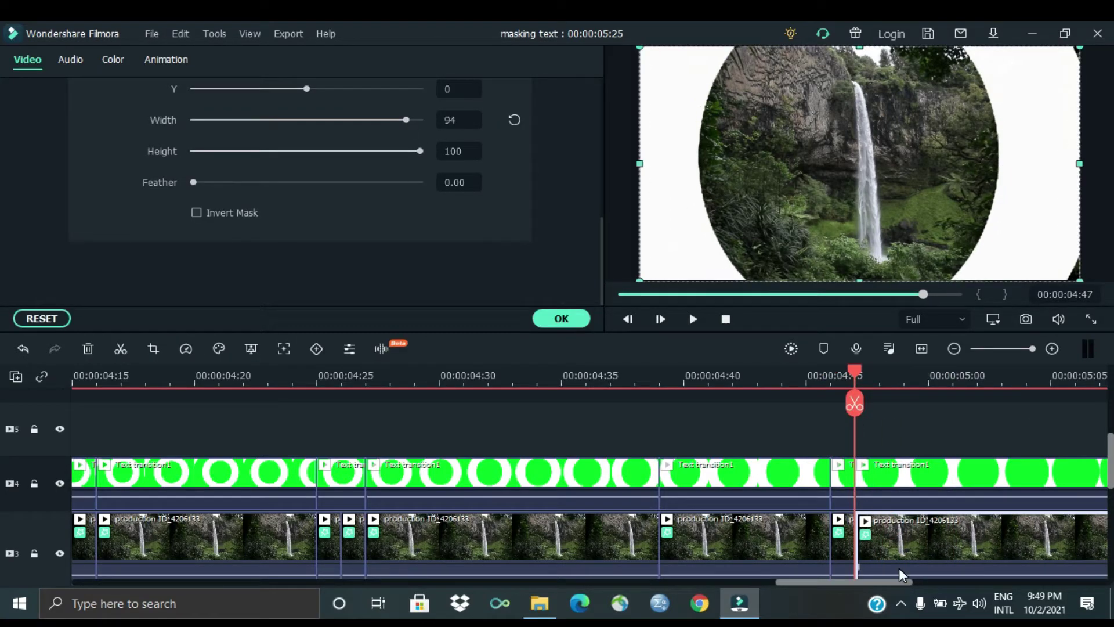
pyautogui.rightClick(901, 569)
pyautogui.click(923, 415)
pyautogui.click(921, 407)
# Step backward frame by frame from about 00:00:04:45 to check the masked segments around the O
pyautogui.moveTo(855, 374); pyautogui.dragTo(802, 376)
pyautogui.press('Left')
pyautogui.press('Left')
pyautogui.press('Left')
pyautogui.press('Left')
pyautogui.press('Left')
pyautogui.press('Left')
pyautogui.press('Left')
pyautogui.press('Left')
pyautogui.press('Left')
pyautogui.press('Left')
pyautogui.press('Left')
pyautogui.press('Left')
pyautogui.press('Left')
pyautogui.press('Left')
pyautogui.press('Left')
pyautogui.press('Left')
pyautogui.press('Left')
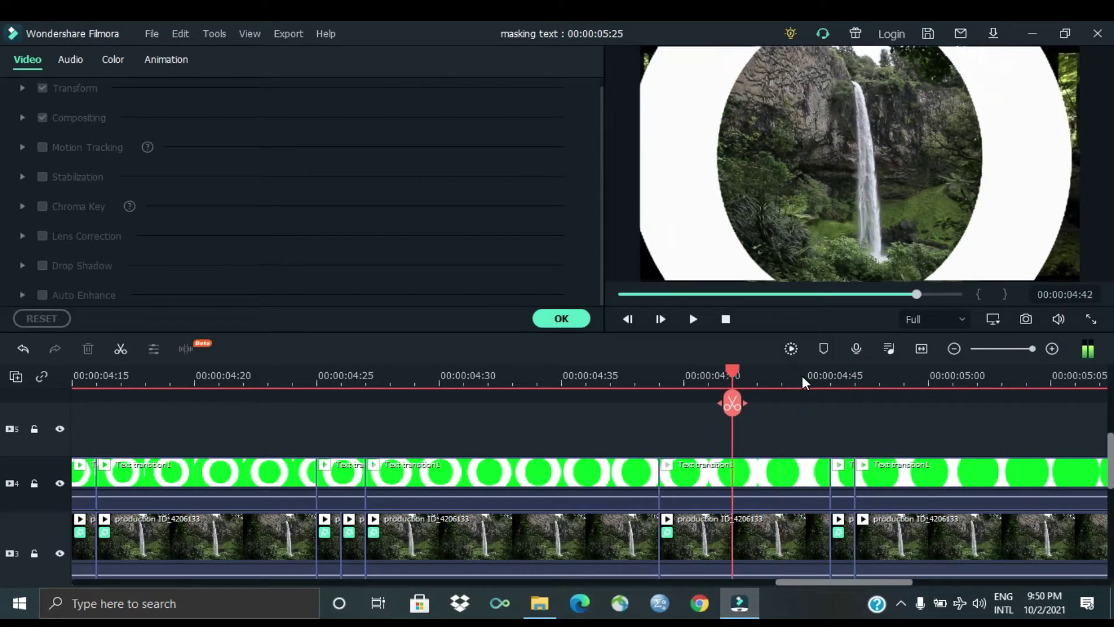
# Step backward frame by frame from 00:00:04:42 to 00:00:04:15 to check the waterfall masks against the O
pyautogui.press('Left')
pyautogui.press('Left')
pyautogui.press('Left')
pyautogui.press('Left')
pyautogui.press('Left')
pyautogui.press('Left')
pyautogui.press('Left')
pyautogui.press('Left')
pyautogui.press('Left')
pyautogui.press('Left')
pyautogui.press('Left')
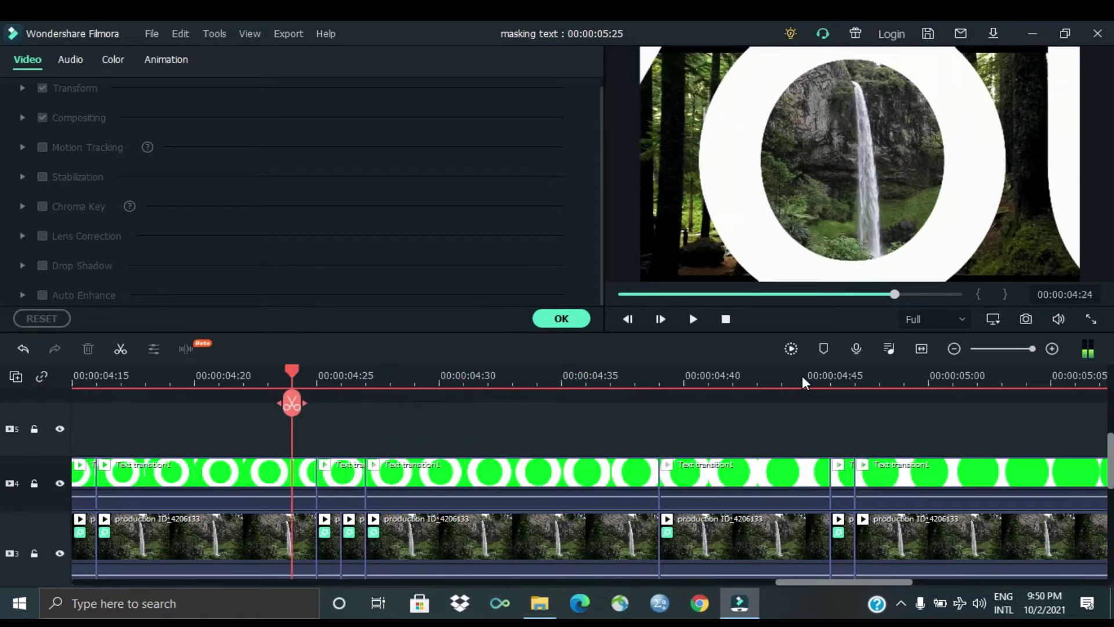
pyautogui.press('Left')
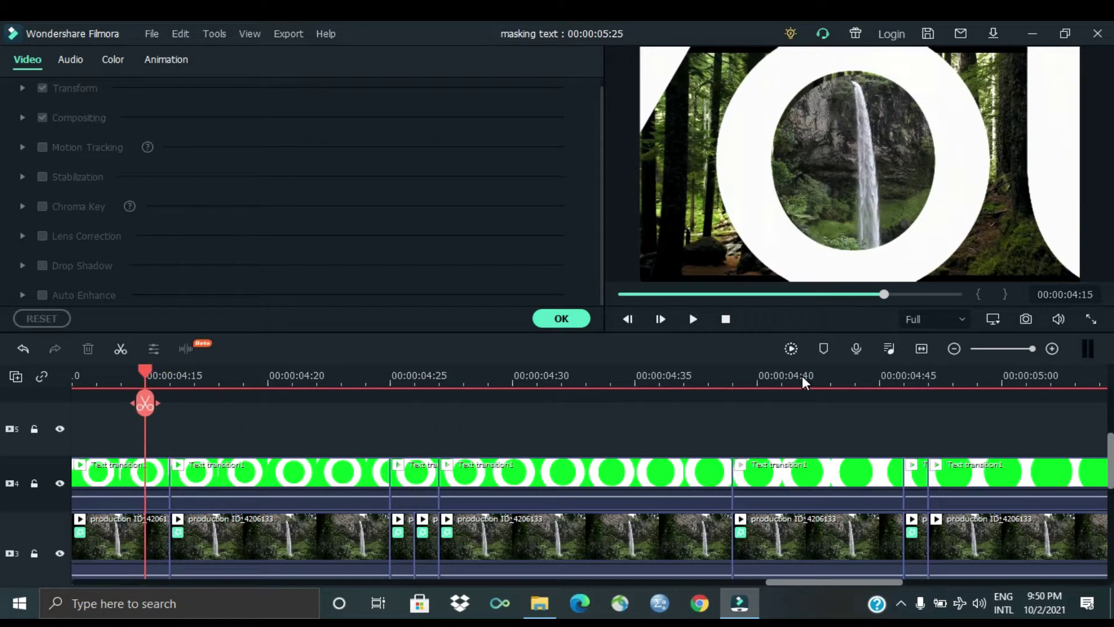
# Set the mask width of the waterfall segment ending at about 00:00:04:16 to 71
pyautogui.click(163, 562)
pyautogui.moveTo(562, 196); pyautogui.dragTo(562, 264)
pyautogui.moveTo(317, 191); pyautogui.dragTo(352, 191)
pyautogui.click(280, 441)
# Step backward frame by frame from 00:00:04:15 to about 00:00:03:47 to check how the mask fits the O
pyautogui.press('Left')
pyautogui.press('Left')
pyautogui.press('Left')
pyautogui.press('Left')
pyautogui.press('Left')
pyautogui.press('Left')
pyautogui.press('Left')
pyautogui.press('Left')
pyautogui.press('Left')
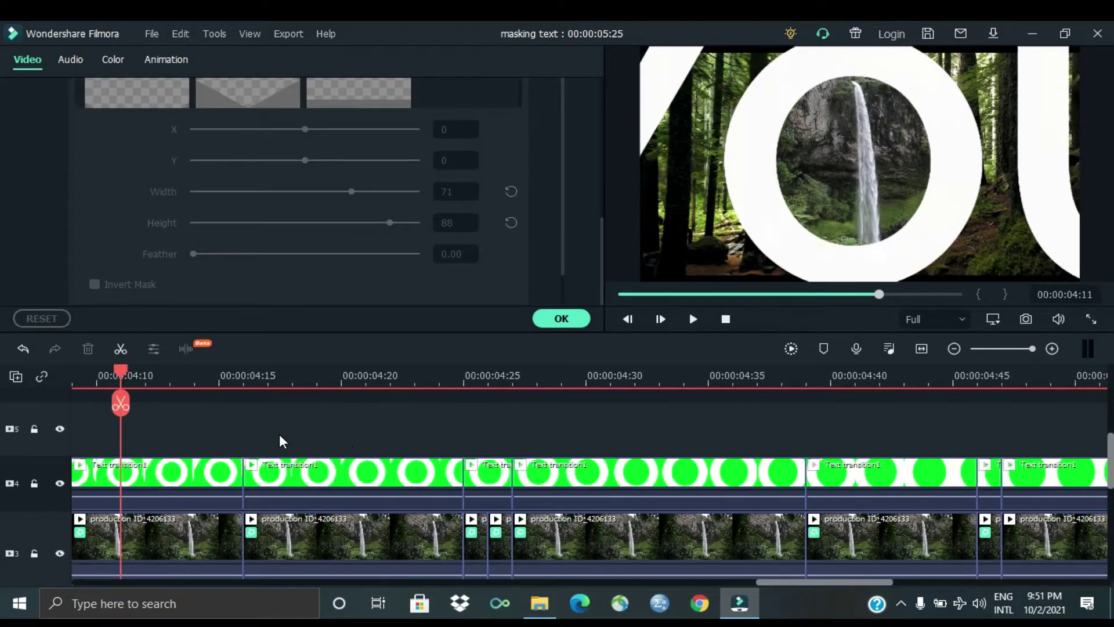
pyautogui.press('Left')
pyautogui.press('Left')
pyautogui.press('Left')
pyautogui.press('Left')
pyautogui.press('Left')
pyautogui.press('Left')
pyautogui.press('Left')
pyautogui.press('Left')
pyautogui.press('Left')
pyautogui.press('Left')
pyautogui.press('Left')
pyautogui.press('Left')
pyautogui.press('Left')
pyautogui.press('Left')
pyautogui.press('Left')
pyautogui.press('Left')
pyautogui.press('Left')
pyautogui.press('Left')
pyautogui.press('Left')
pyautogui.press('Left')
pyautogui.moveTo(661, 581); pyautogui.dragTo(594, 579)
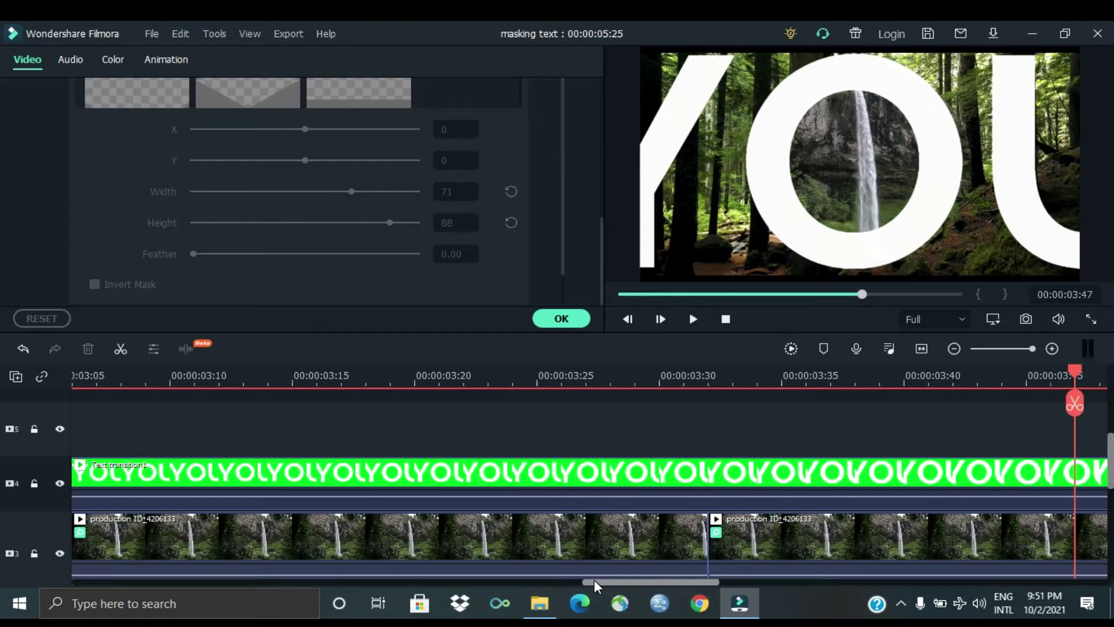
# Find the frame where the mask fit changes and split the text and waterfall clips at 00:00:04:04
pyautogui.press('Right')
pyautogui.press('Right')
pyautogui.press('Right')
pyautogui.press('Right')
pyautogui.press('Right')
pyautogui.press('Right')
pyautogui.press('Right')
pyautogui.press('Right')
pyautogui.press('Right')
pyautogui.press('Right')
pyautogui.press('Right')
pyautogui.click(733, 402)
# Set the mask of the waterfall segment before 00:00:04:04 to width 61 and height 86
pyautogui.press('Left')
pyautogui.press('Left')
pyautogui.press('Left')
pyautogui.press('Left')
pyautogui.press('Left')
pyautogui.press('Left')
pyautogui.press('Left')
pyautogui.press('Left')
pyautogui.press('Left')
pyautogui.press('Left')
pyautogui.press('Left')
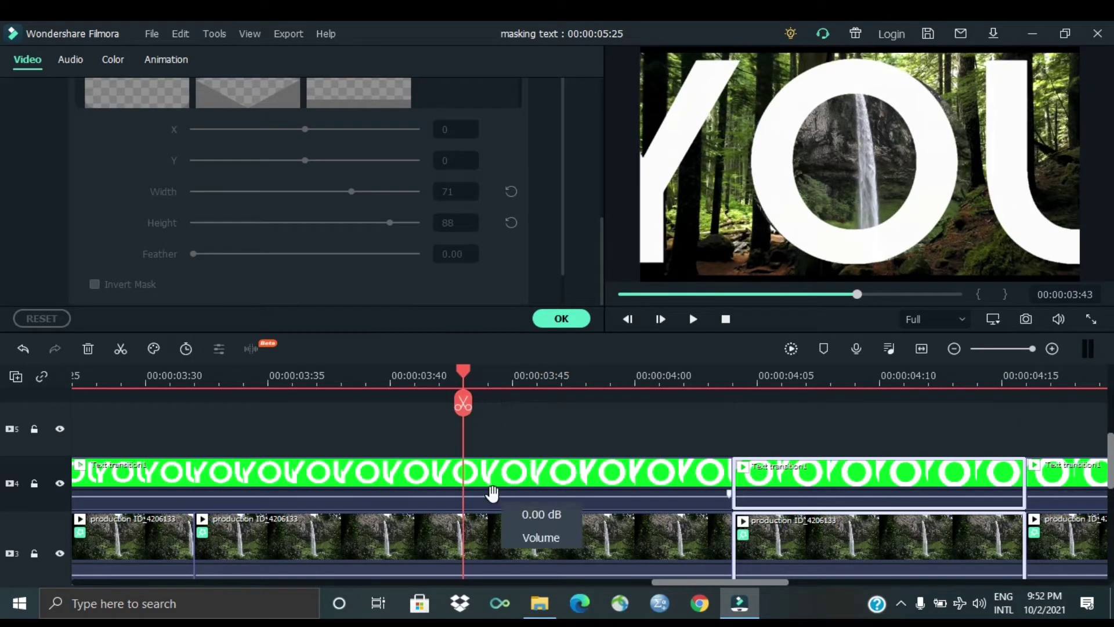
pyautogui.click(492, 525)
pyautogui.moveTo(333, 191); pyautogui.dragTo(331, 192)
pyautogui.moveTo(390, 222); pyautogui.dragTo(385, 222)
pyautogui.click(547, 414)
# Play the section and step backward to about 00:00:03:34 to check the mask around the O
pyautogui.press('space')
pyautogui.press('space')
pyautogui.press('Left')
pyautogui.press('Left')
pyautogui.press('Left')
pyautogui.press('Left')
pyautogui.press('Left')
pyautogui.press('Left')
pyautogui.press('Left')
pyautogui.press('Left')
pyautogui.press('Left')
pyautogui.press('Left')
pyautogui.press('Left')
pyautogui.press('Left')
pyautogui.press('Left')
pyautogui.press('Left')
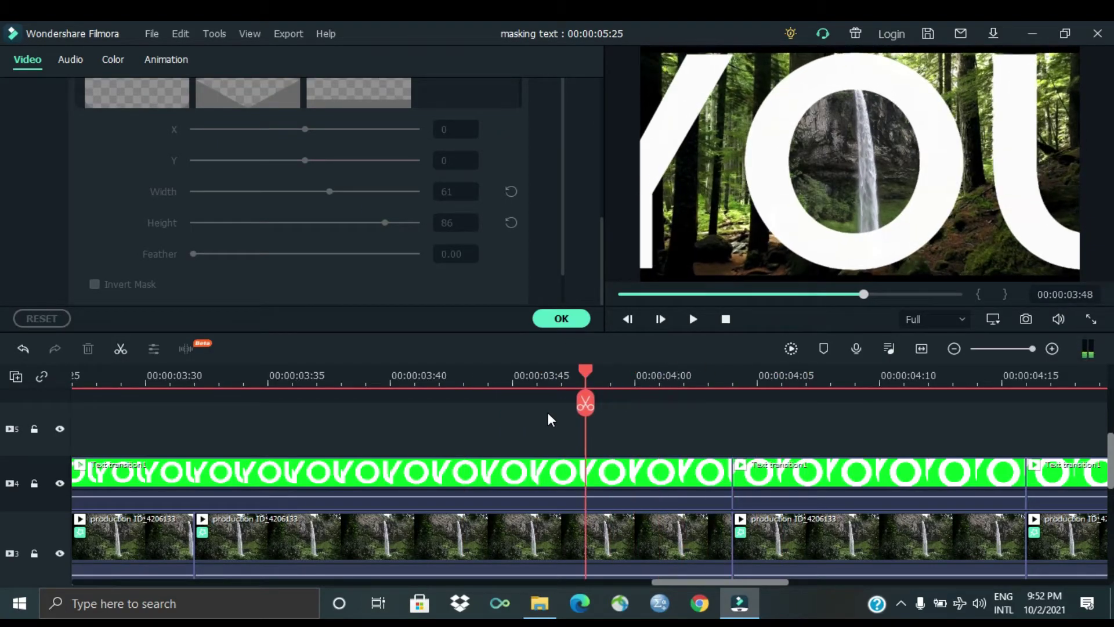
pyautogui.moveTo(727, 582); pyautogui.dragTo(687, 583)
pyautogui.press('Left')
pyautogui.press('Left')
pyautogui.press('Left')
pyautogui.press('Left')
pyautogui.press('Left')
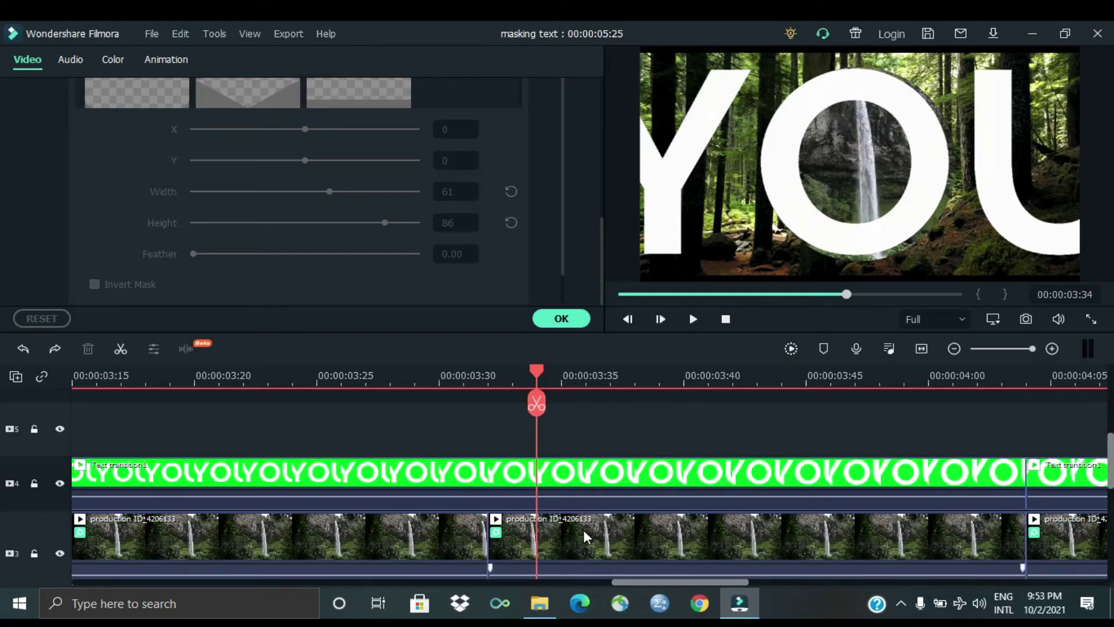
# Advance frame by frame and split the text and waterfall clips at 00:00:03:42
pyautogui.press('Right')
pyautogui.press('Right')
pyautogui.press('Right')
pyautogui.press('Right')
pyautogui.press('Right')
pyautogui.press('Right')
pyautogui.press('Right')
pyautogui.press('Right')
pyautogui.click(732, 403)
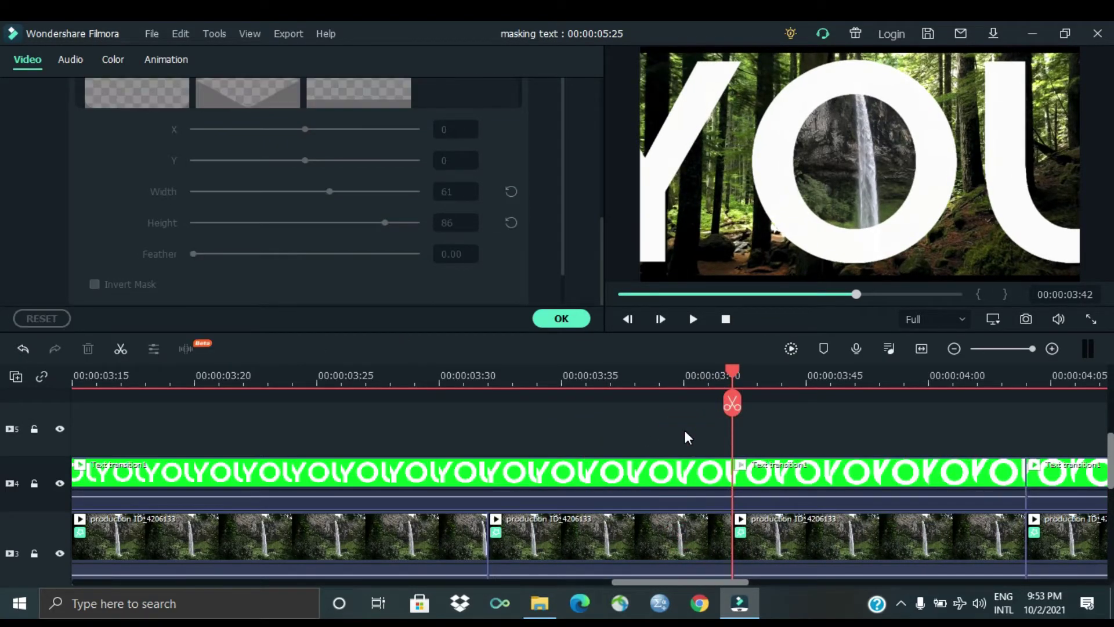
# Set the mask of the waterfall segment between 00:00:03:32 and 00:00:03:42 to width 52 and height 73
pyautogui.press('Left')
pyautogui.press('Left')
pyautogui.press('Left')
pyautogui.press('Left')
pyautogui.press('Left')
pyautogui.press('Left')
pyautogui.press('Left')
pyautogui.press('Left')
pyautogui.press('Left')
pyautogui.click(604, 522)
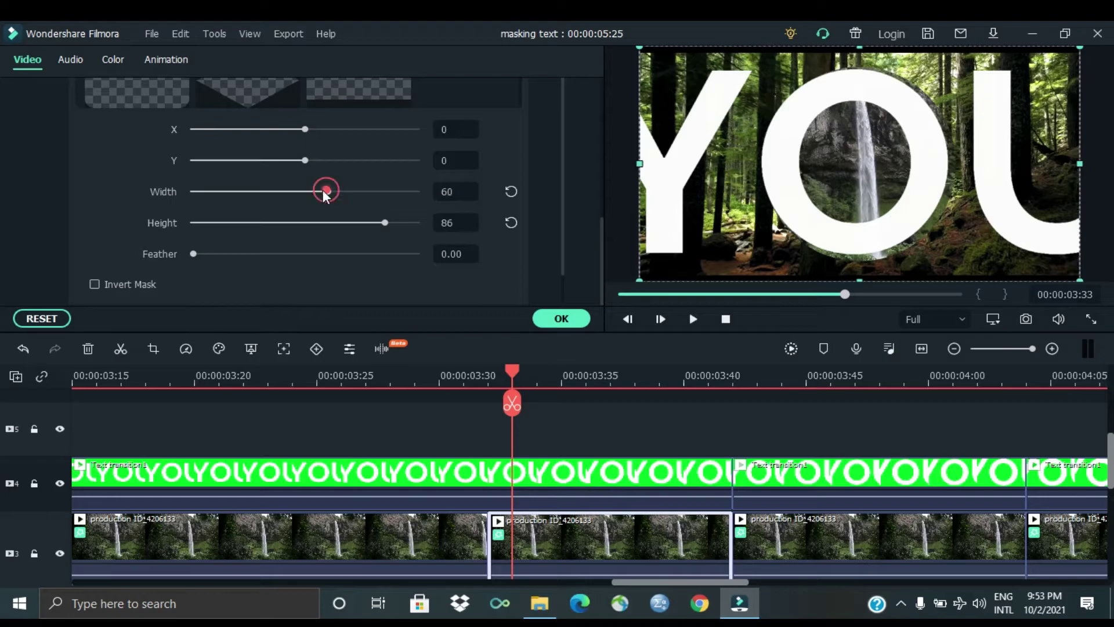
pyautogui.moveTo(329, 192); pyautogui.dragTo(308, 191)
pyautogui.scroll(3, 512, 182)
pyautogui.scroll(-3, 381, 225)
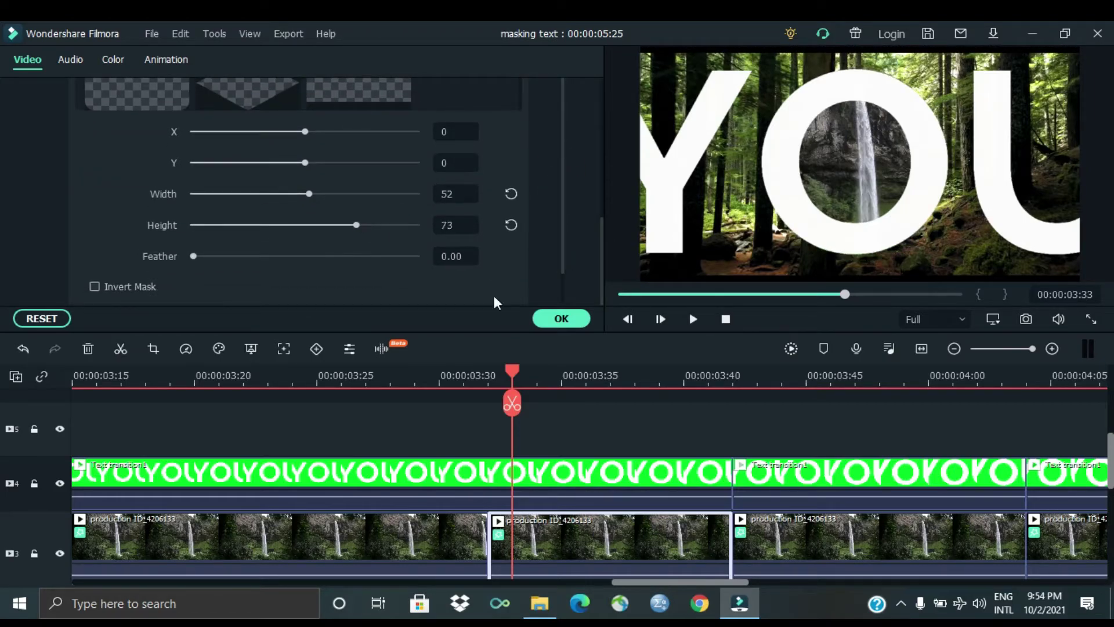
pyautogui.click(565, 405)
# Check the frames around the smaller mask, split the text clip at 00:00:03:32 and close the clip settings
pyautogui.press('space')
pyautogui.press('Left')
pyautogui.press('Left')
pyautogui.press('Left')
pyautogui.press('Left')
pyautogui.press('Left')
pyautogui.press('Left')
pyautogui.press('Left')
pyautogui.press('Left')
pyautogui.press('Left')
pyautogui.press('Right')
pyautogui.press('Right')
pyautogui.press('Right')
pyautogui.press('Right')
pyautogui.press('Right')
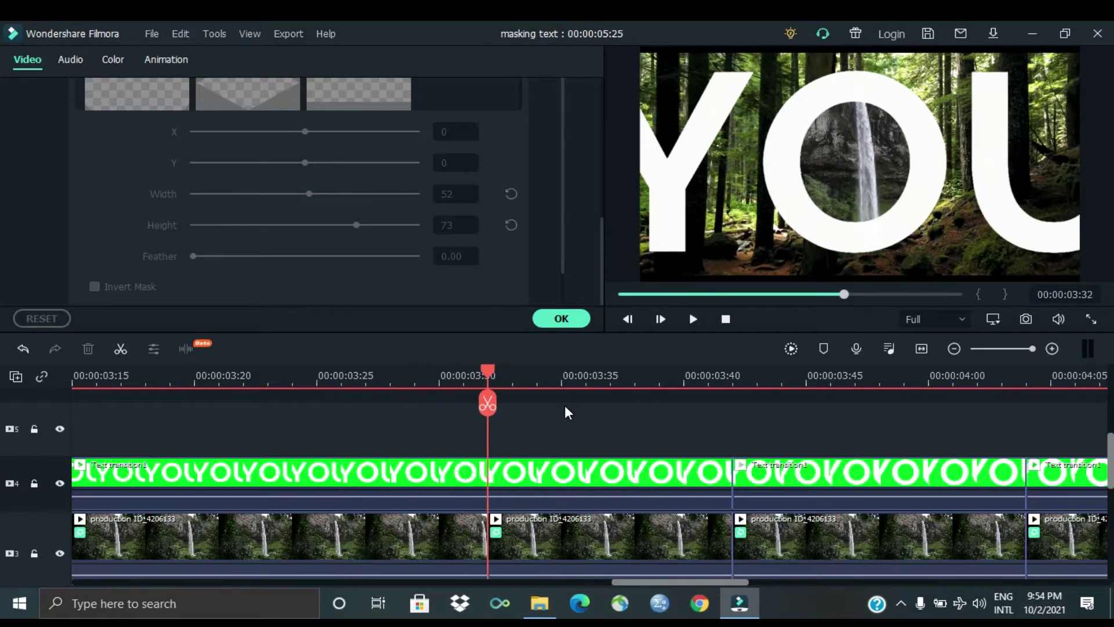
pyautogui.click(487, 403)
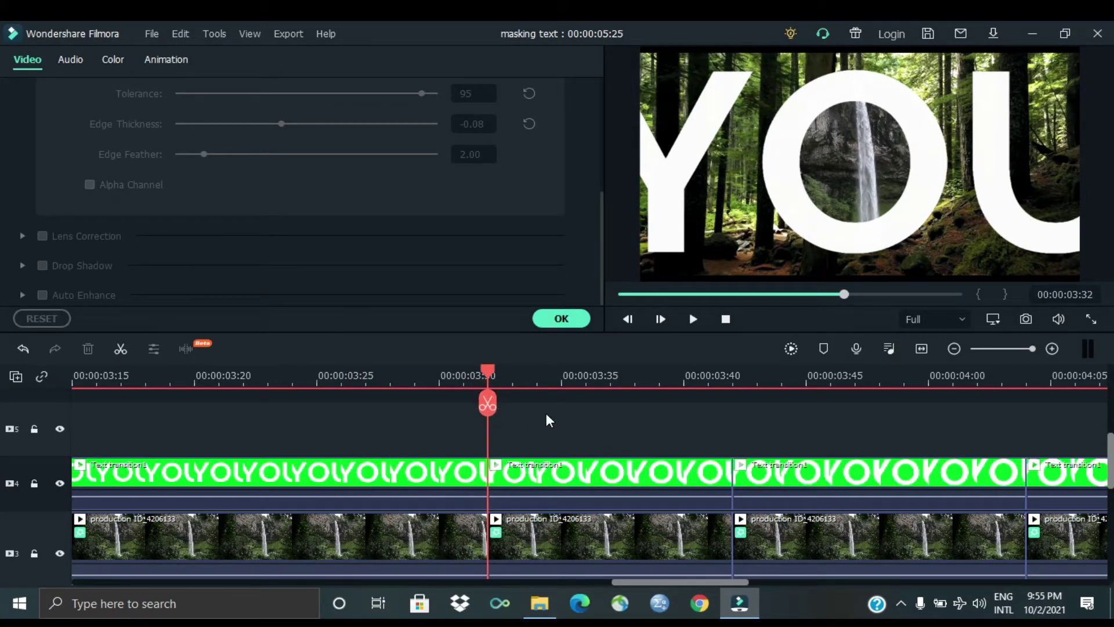
pyautogui.click(576, 320)
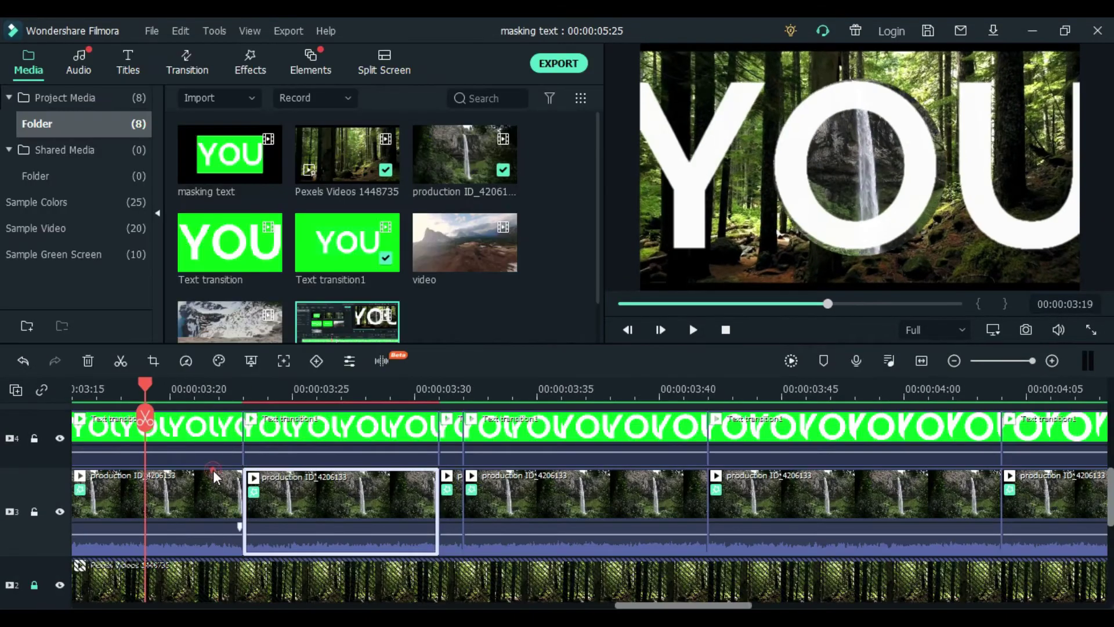
# Adjust the mask height of the short waterfall segment starting at 00:00:03:16 and check the frames before it
pyautogui.doubleClick(195, 504)
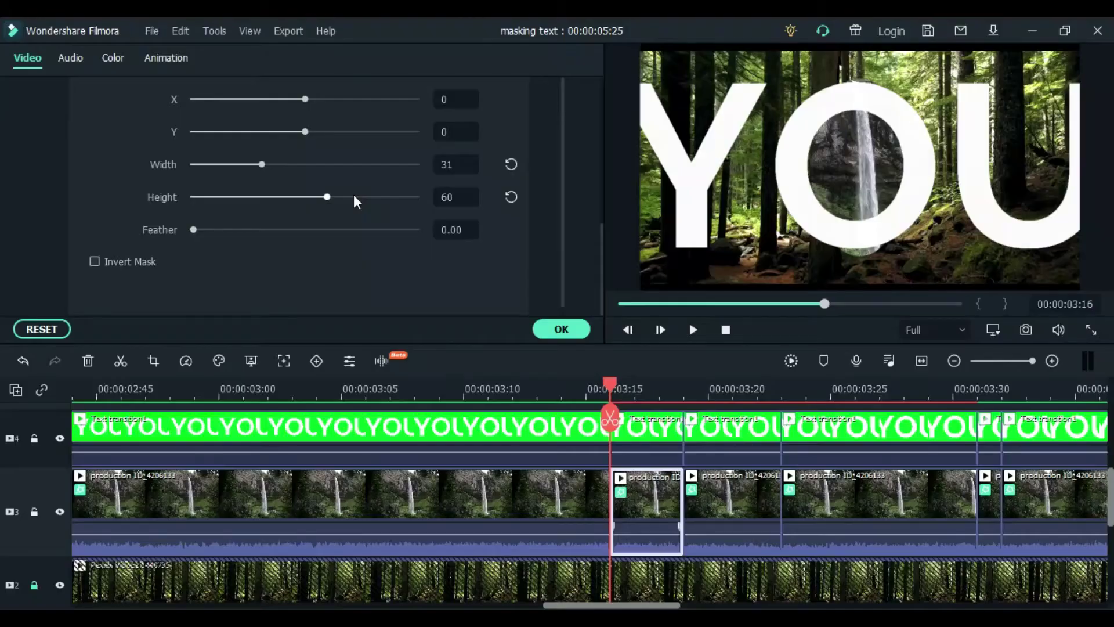
pyautogui.click(353, 197)
pyautogui.moveTo(353, 196); pyautogui.dragTo(335, 196)
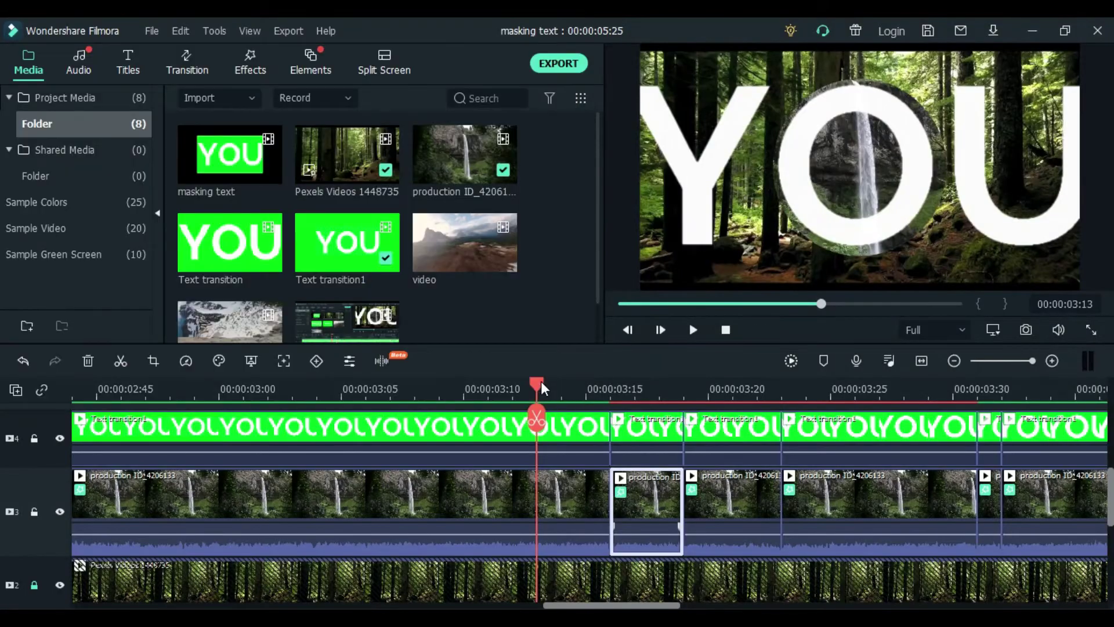
pyautogui.moveTo(541, 383); pyautogui.dragTo(512, 383)
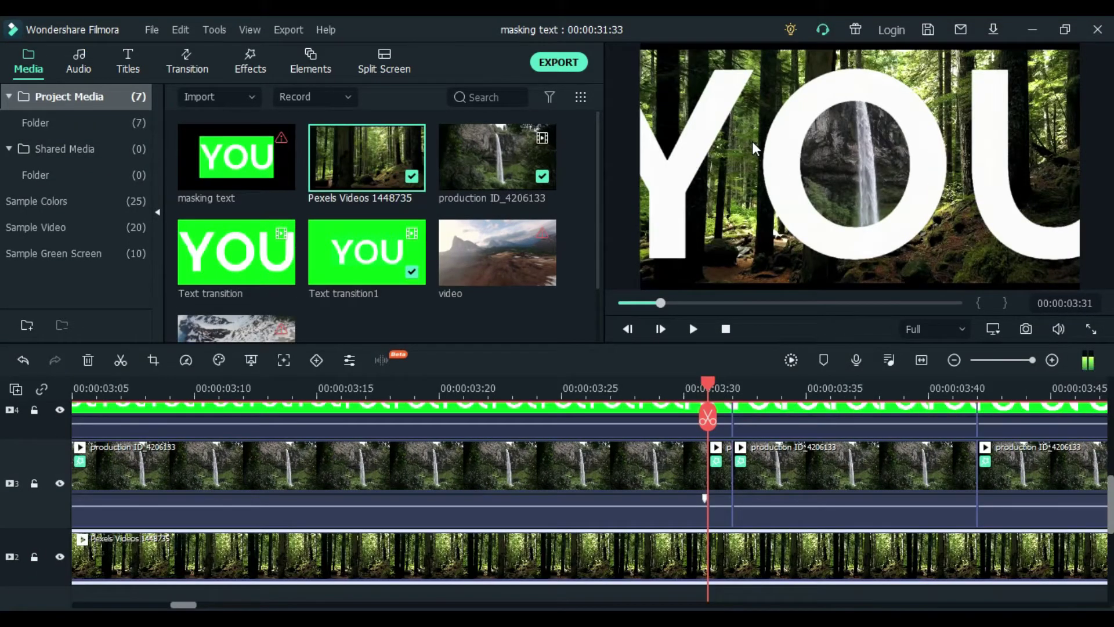
# Trim the end of the forest clip below the waterfall clips to 00:00:05:26
pyautogui.click(600, 383)
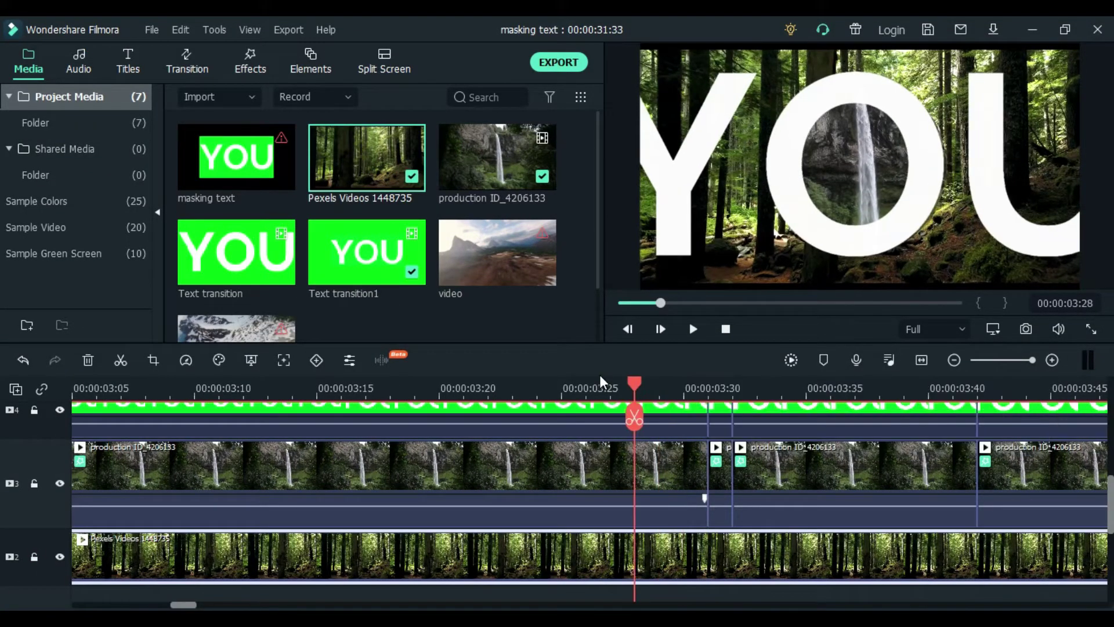
pyautogui.scroll(-2, 887, 409)
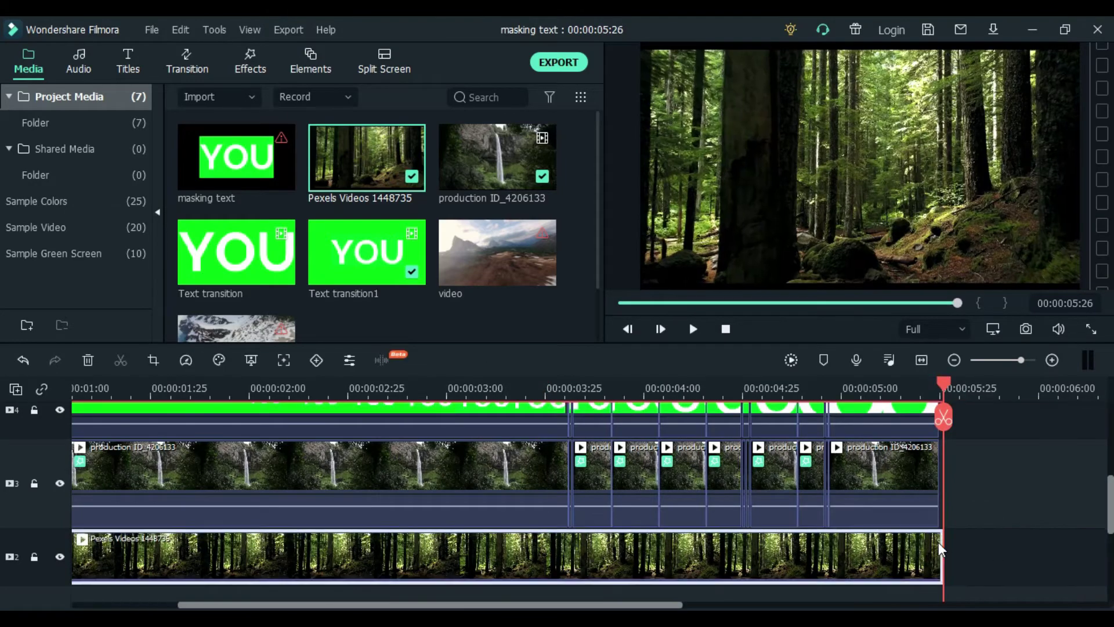
pyautogui.scroll(2, 980, 566)
pyautogui.moveTo(572, 383); pyautogui.dragTo(634, 388)
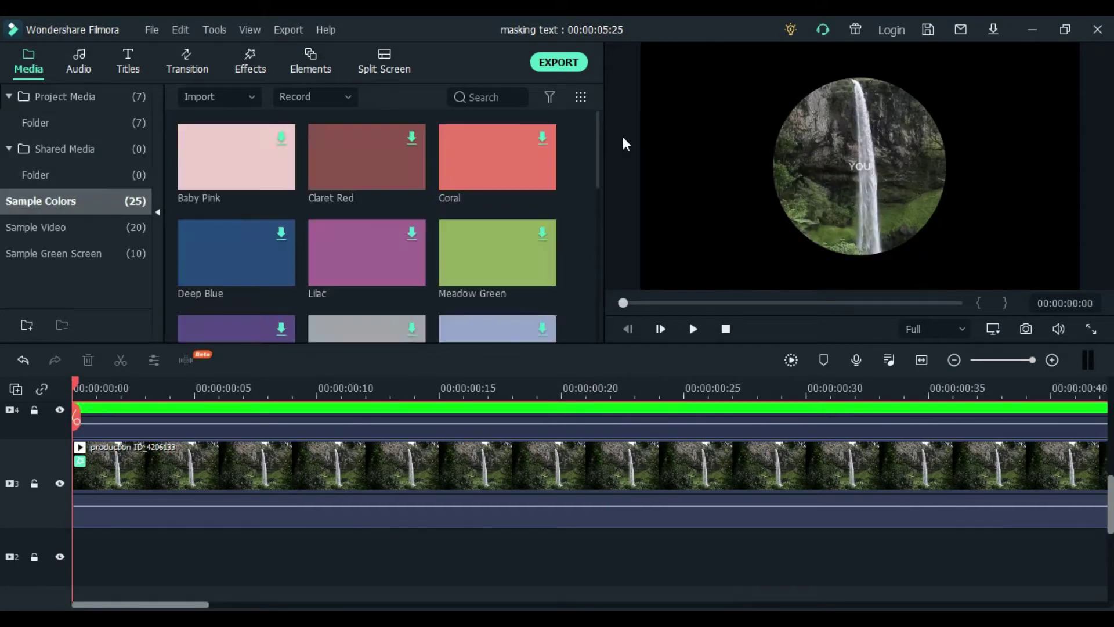
# Place the Green sample color on the track below the waterfall clips as the background
pyautogui.scroll(-3, 284, 200)
pyautogui.click(284, 200)
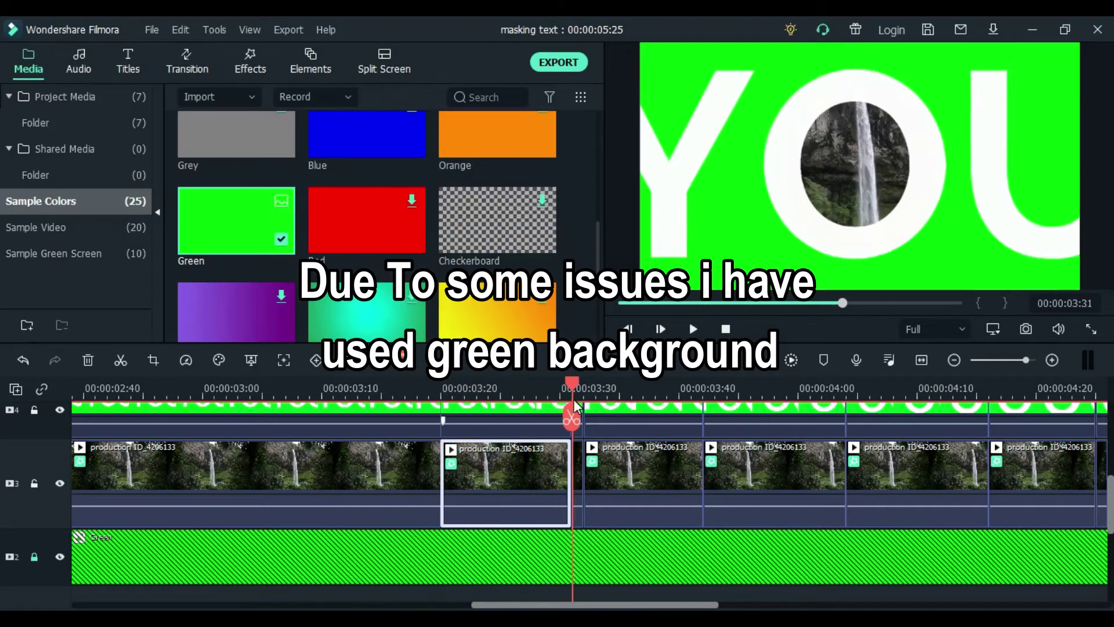
# Fit the earlier waterfall masks to the O, using width 27 and height 40 for the segment around 00:00:02:04
pyautogui.moveTo(572, 388); pyautogui.dragTo(332, 388)
pyautogui.doubleClick(261, 464)
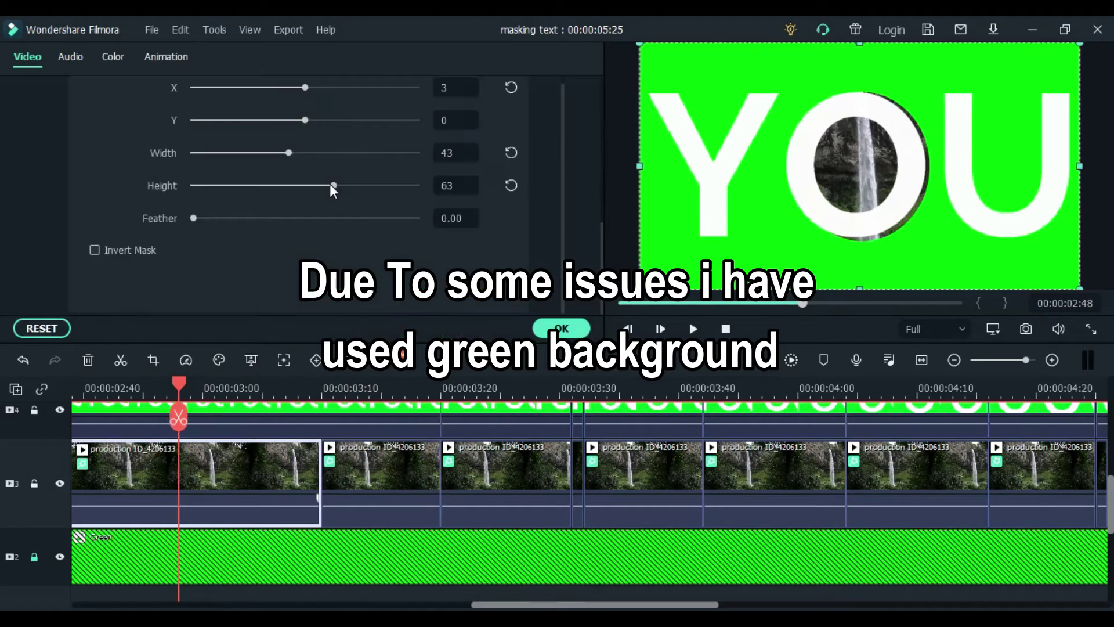
pyautogui.click(200, 385)
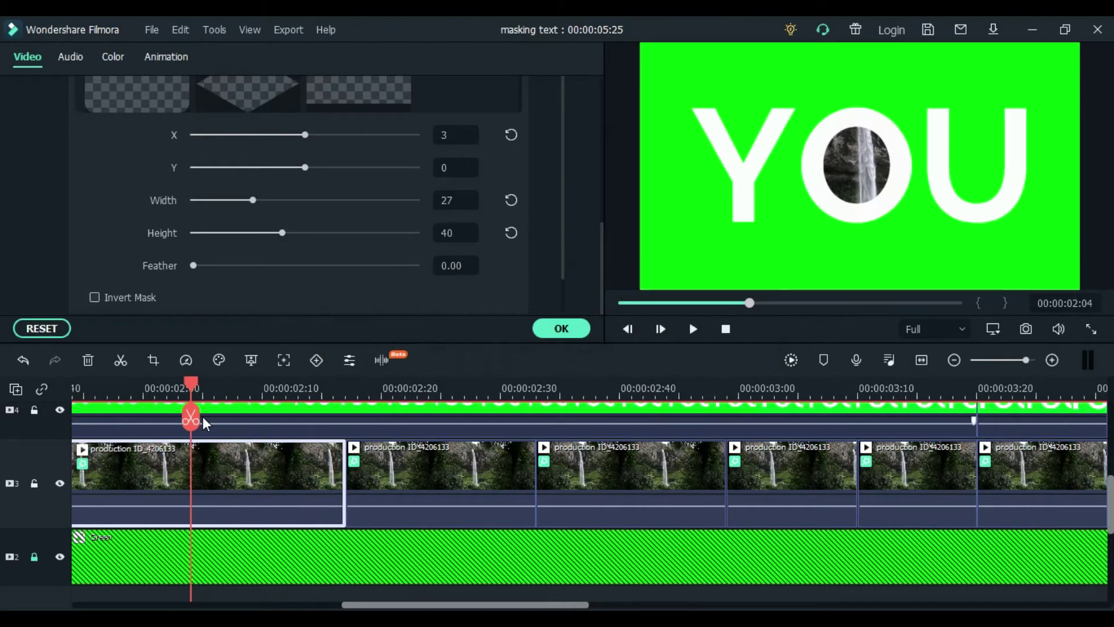
pyautogui.click(561, 328)
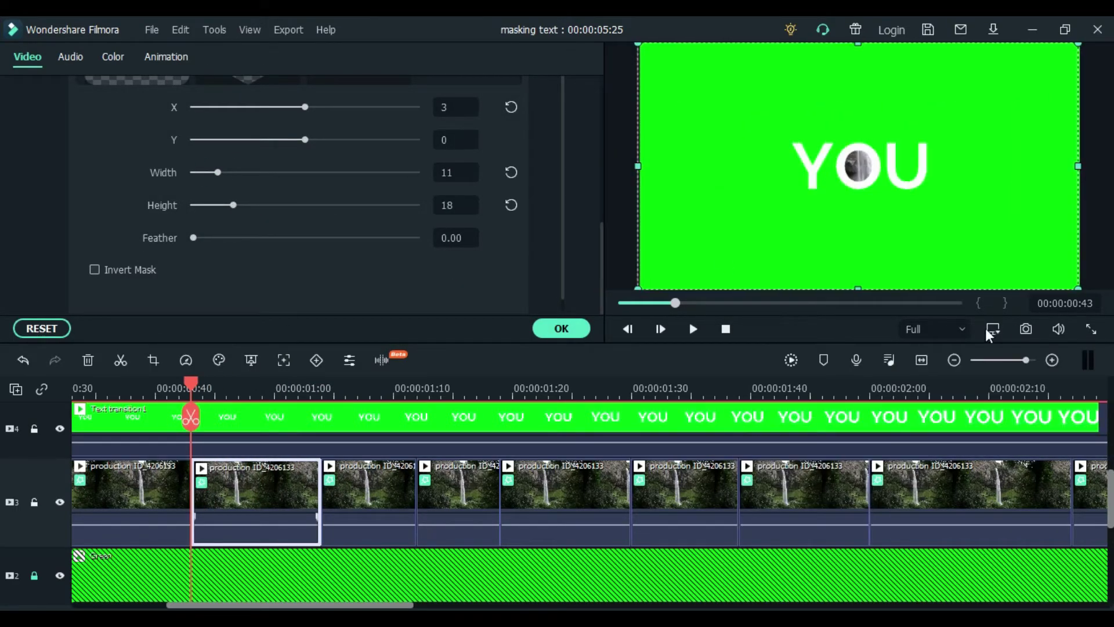
# Check the mask settings and fit of the waterfall segment between 00:00:01:04 and 00:00:01:12
pyautogui.click(993, 329)
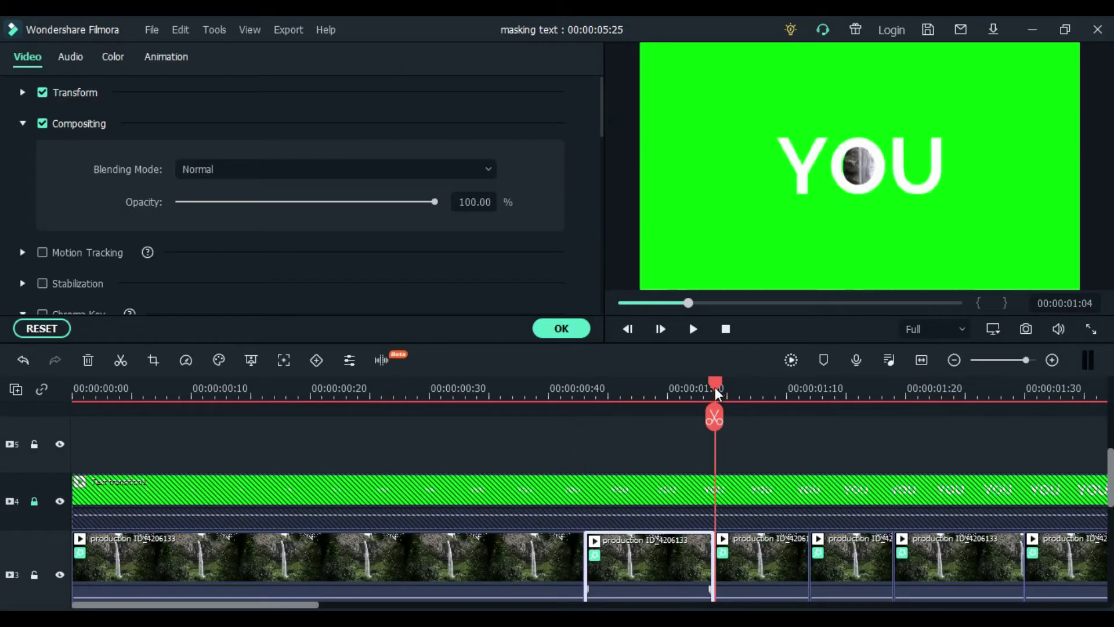
pyautogui.doubleClick(757, 574)
pyautogui.click(814, 402)
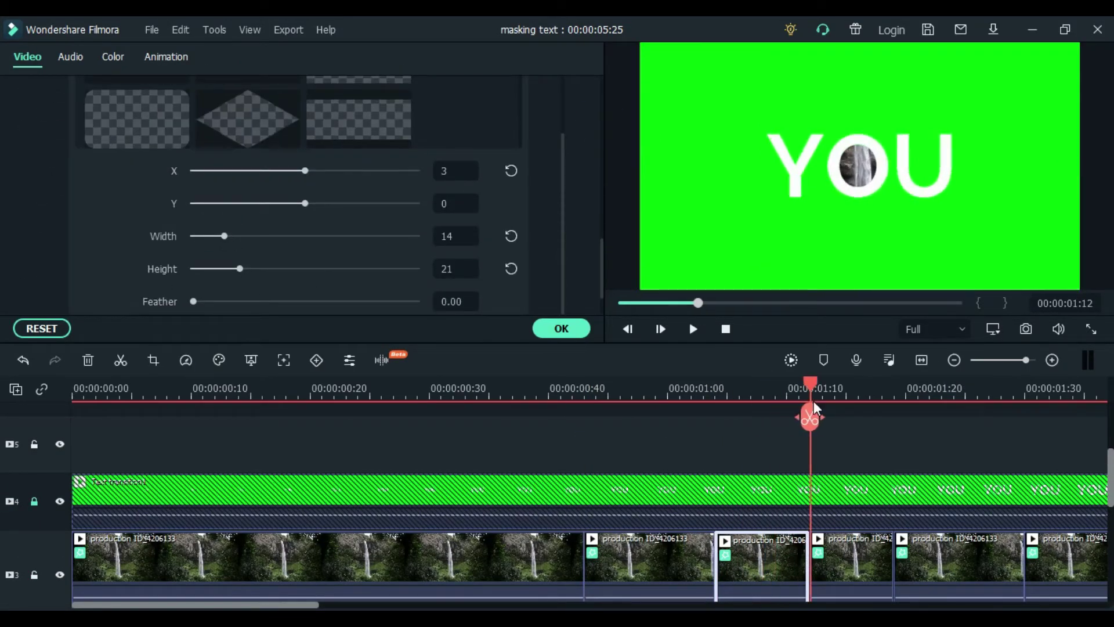
# Split the opening waterfall segment at 00:00:00:39 and close the clip settings
pyautogui.click(596, 392)
pyautogui.click(537, 413)
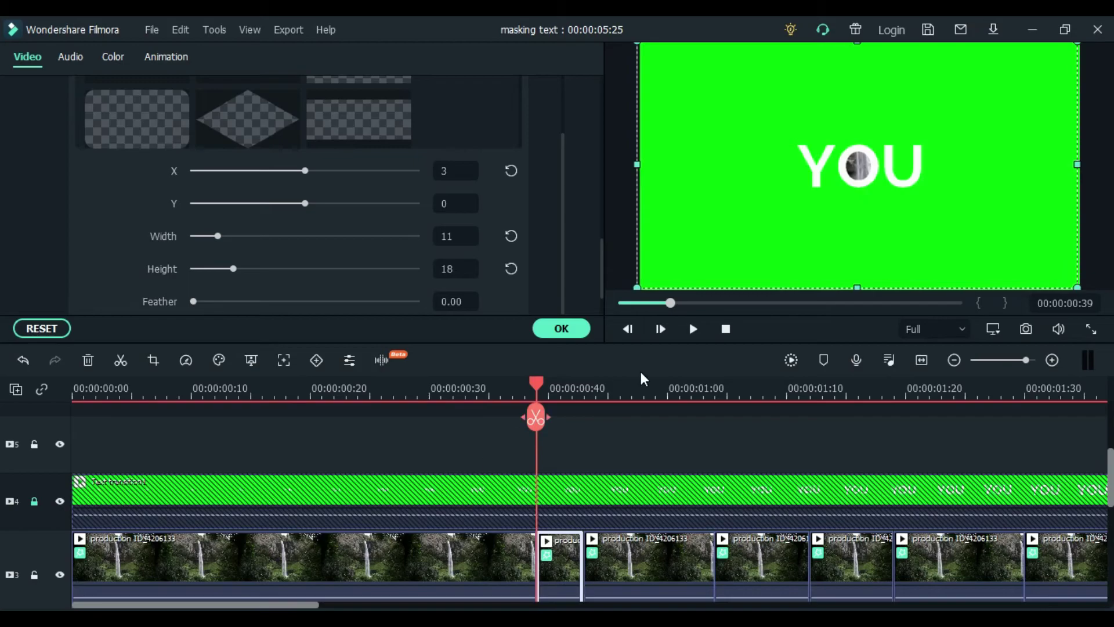
pyautogui.click(561, 329)
# Move the opening waterfall segment's split to 00:00:00:36 and set its mask's X position to 2
pyautogui.click(513, 393)
pyautogui.click(482, 541)
pyautogui.moveTo(482, 541); pyautogui.dragTo(1015, 425)
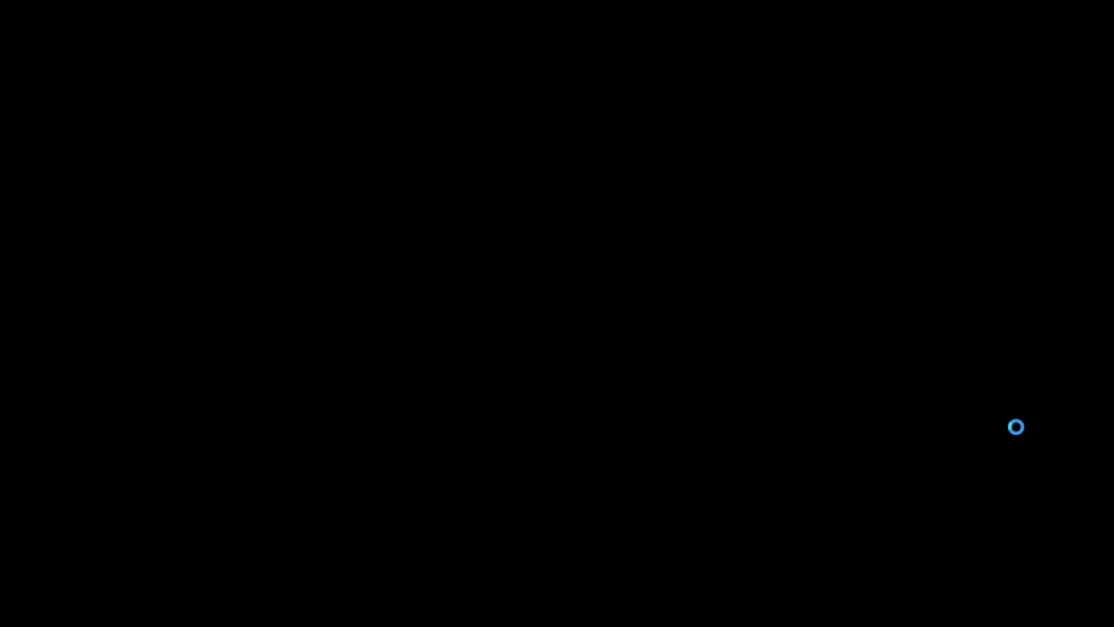
pyautogui.press('Delete')
pyautogui.click(560, 392)
pyautogui.moveTo(572, 557); pyautogui.dragTo(572, 444)
pyautogui.moveTo(582, 444); pyautogui.dragTo(115, 563)
pyautogui.click(500, 392)
pyautogui.click(500, 414)
pyautogui.doubleClick(487, 548)
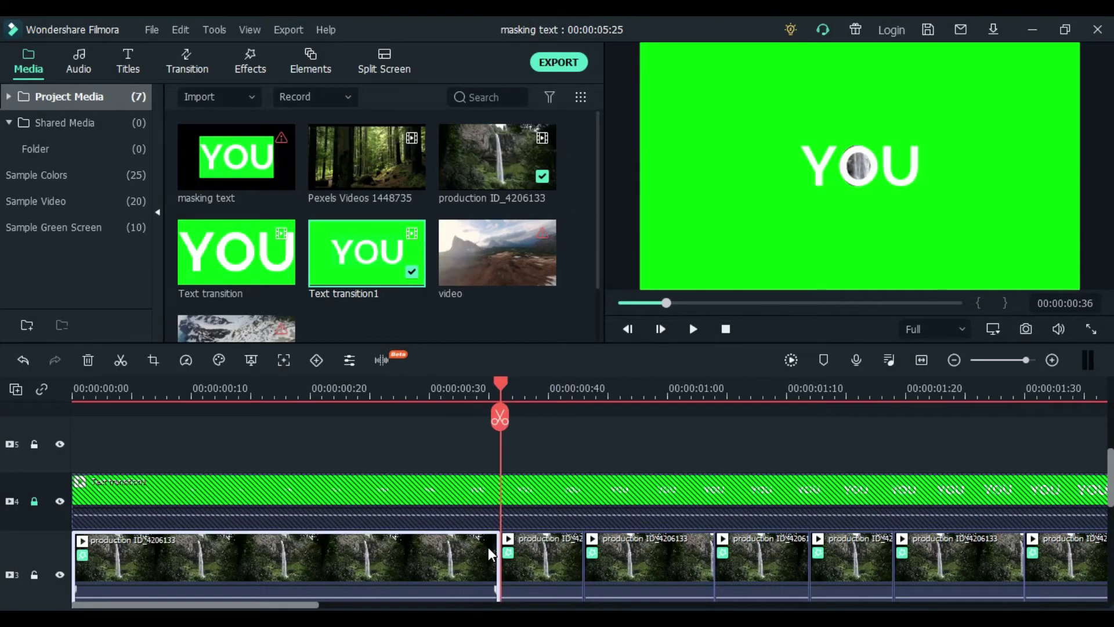
pyautogui.click(508, 560)
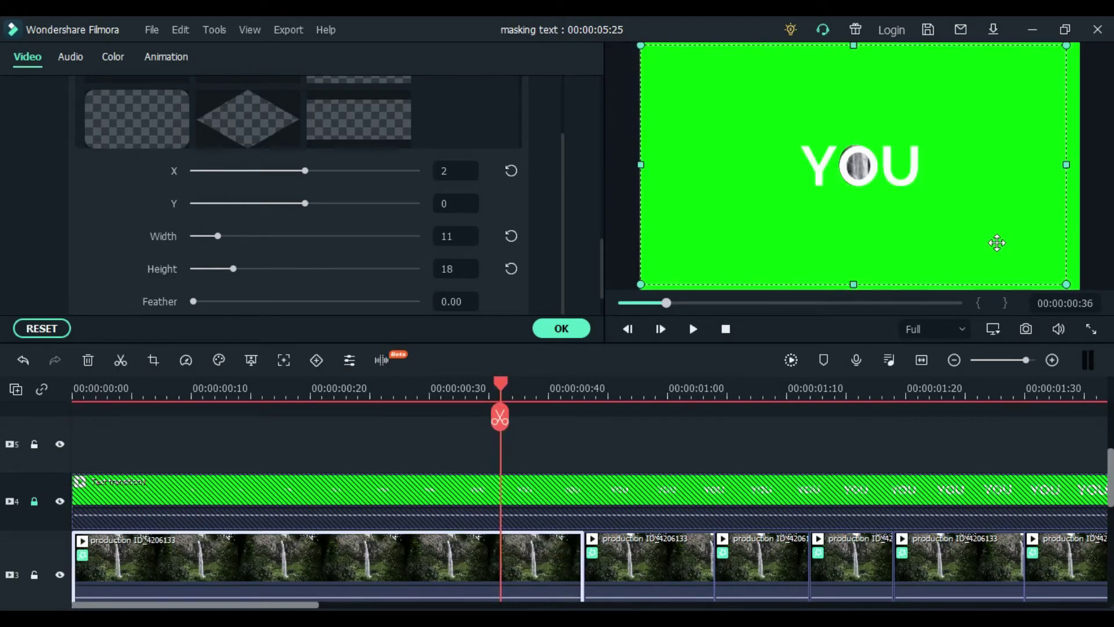
# Split the opening waterfall segment further back to about 00:00:00:18 and shrink the masks to fit the O, reaching width 5 and height 8
pyautogui.click(466, 392)
pyautogui.moveTo(563, 221); pyautogui.dragTo(563, 234)
pyautogui.moveTo(233, 250); pyautogui.dragTo(219, 249)
pyautogui.click(471, 557)
pyautogui.moveTo(641, 289); pyautogui.dragTo(656, 276)
pyautogui.hotkey('ctrl', 'z')
pyautogui.moveTo(233, 249); pyautogui.dragTo(230, 249)
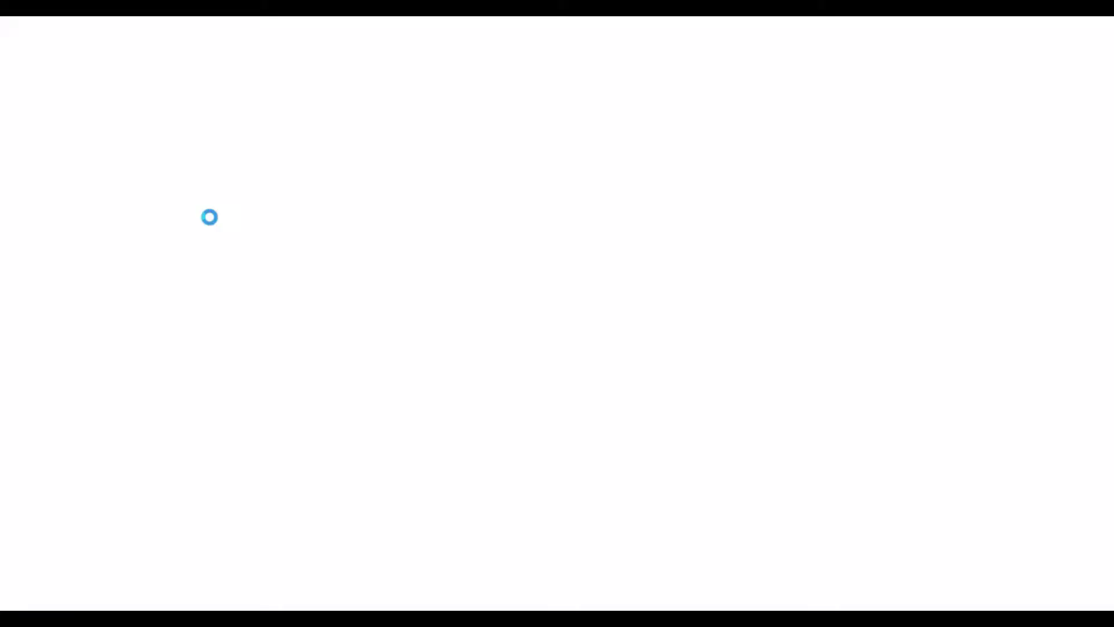
pyautogui.click(356, 388)
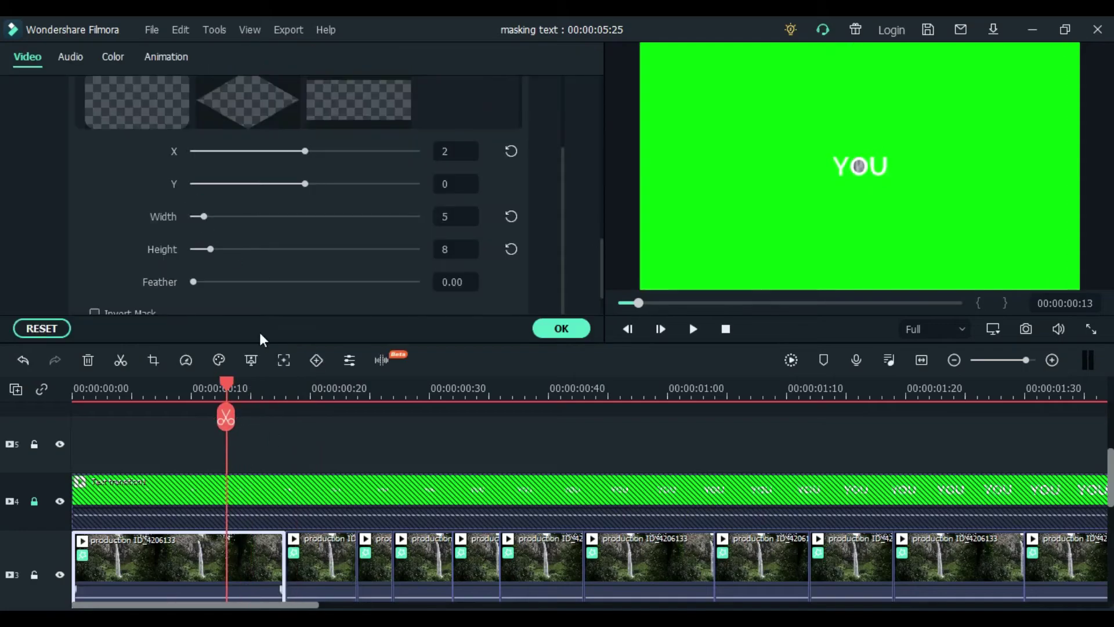
# Split the remaining opening waterfall clip between 00:00:00:06 and 00:00:00:10 and fit the mask to the O with X 3, width 4 and height 5
pyautogui.click(174, 394)
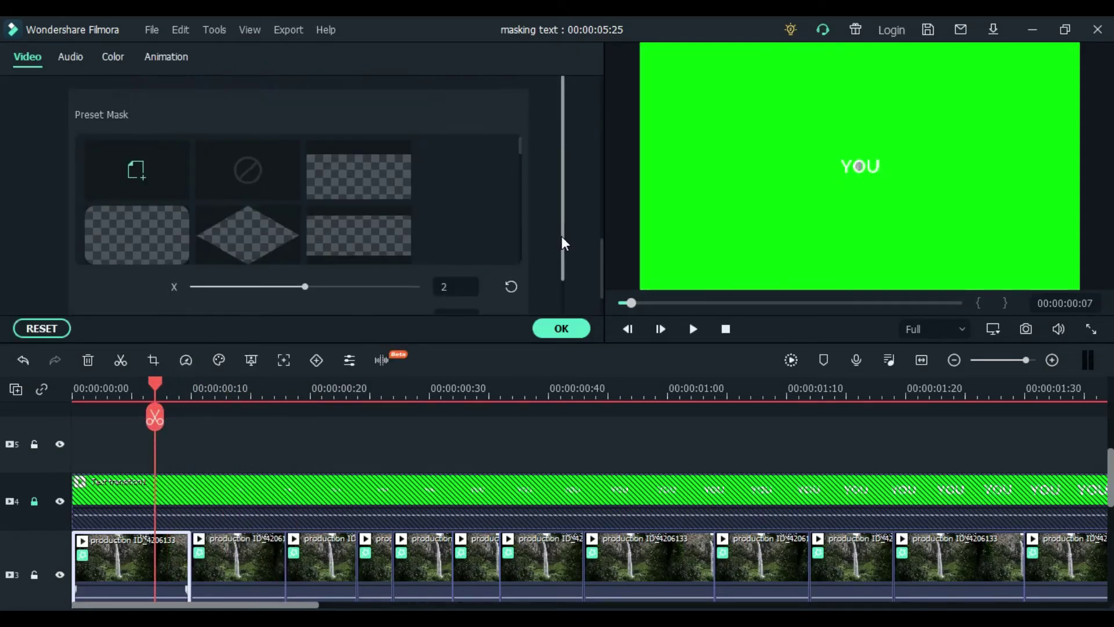
pyautogui.moveTo(201, 218); pyautogui.dragTo(198, 219)
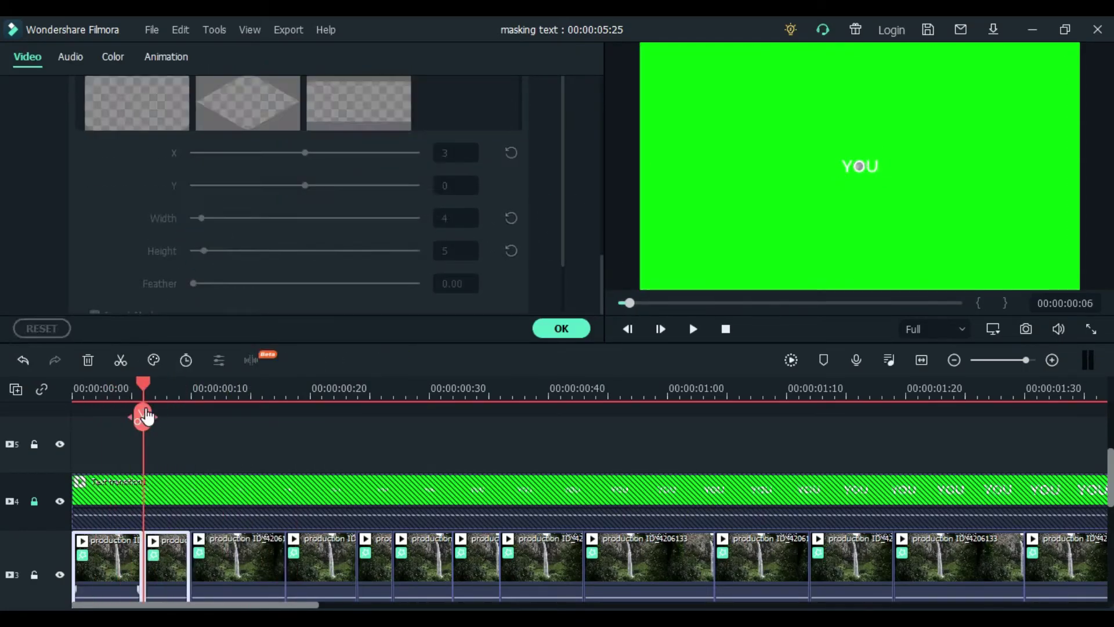
pyautogui.click(156, 388)
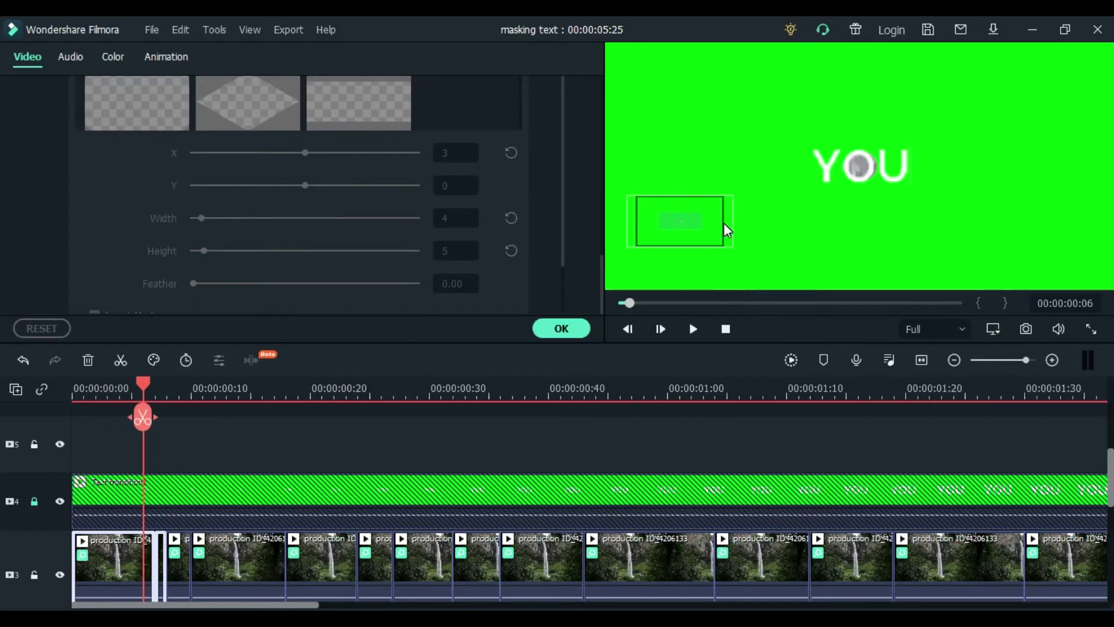
# Place the Pexels Videos 1448735 forest clip beneath the waterfall segments as the background and start the project export
pyautogui.moveTo(444, 217); pyautogui.dragTo(447, 217)
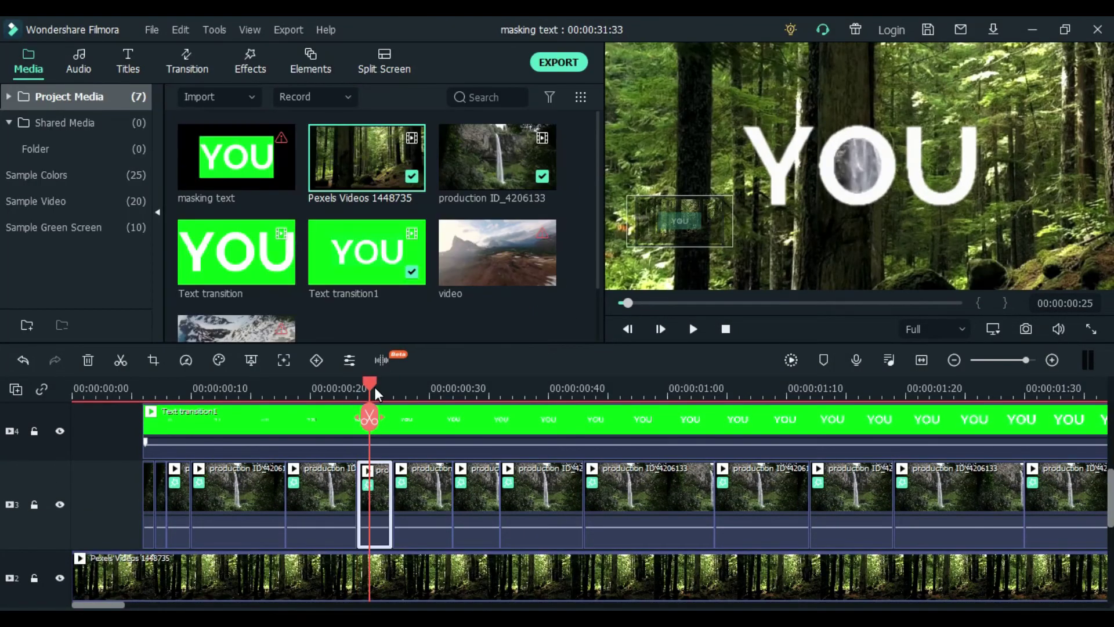
pyautogui.click(557, 59)
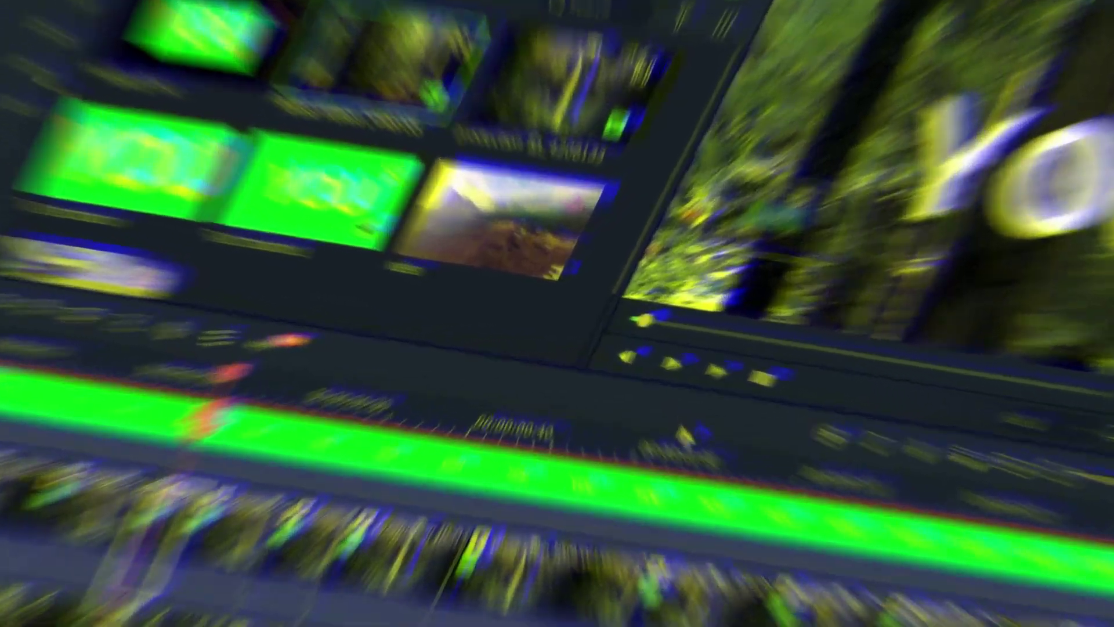